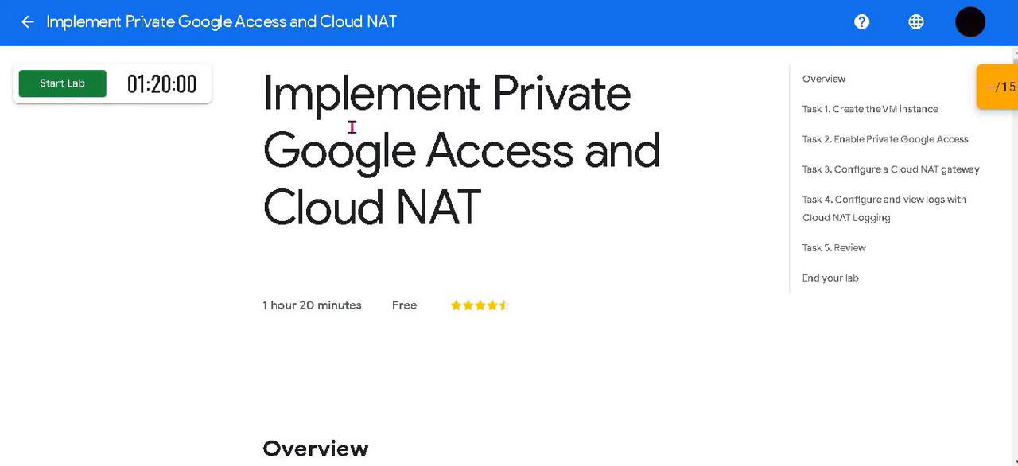
Step: Read the lab's overview and objectives on Private Google Access, the IAP tunnel and the Cloud NAT gateway
{"action": "scroll", "coordinate": [351, 127], "scroll_direction": "down", "scroll_amount": 8}
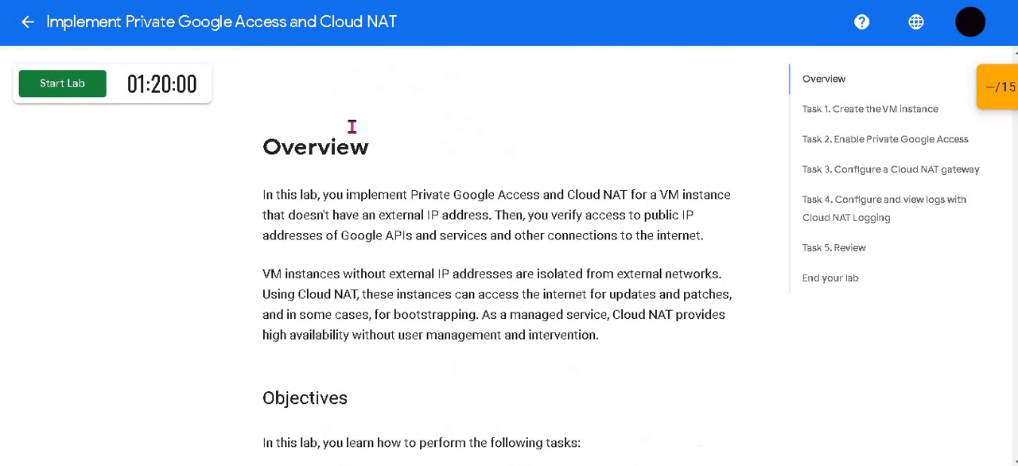
{"action": "scroll", "coordinate": [352, 127], "scroll_direction": "down", "scroll_amount": 1}
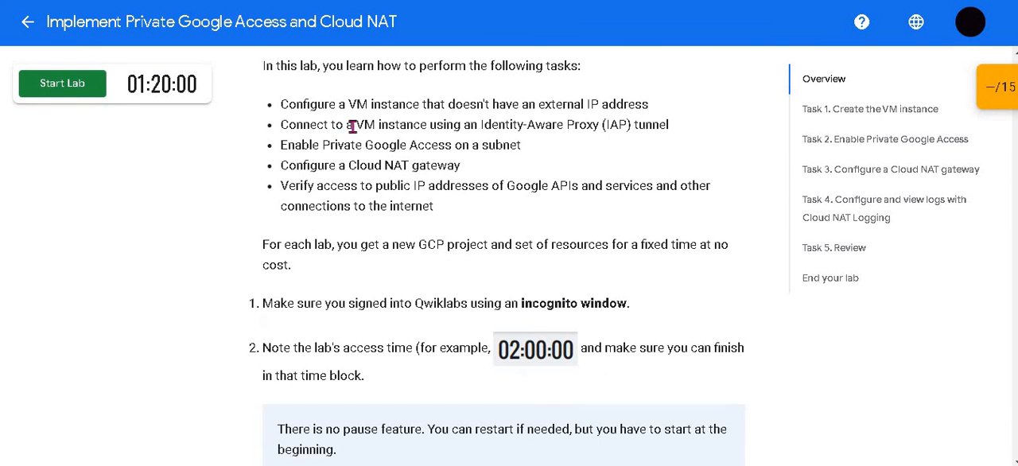
{"action": "left_click_drag", "start_coordinate": [288, 107], "coordinate": [657, 106]}
{"action": "left_click", "coordinate": [465, 129]}
{"action": "left_click_drag", "start_coordinate": [355, 126], "coordinate": [538, 142]}
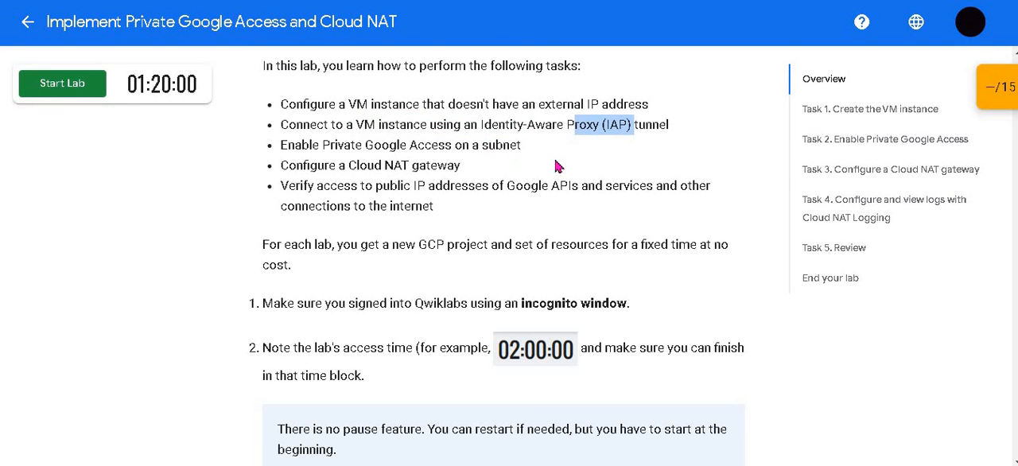
{"action": "left_click", "coordinate": [371, 155]}
{"action": "left_click_drag", "start_coordinate": [398, 147], "coordinate": [528, 148]}
{"action": "left_click_drag", "start_coordinate": [329, 159], "coordinate": [468, 164]}
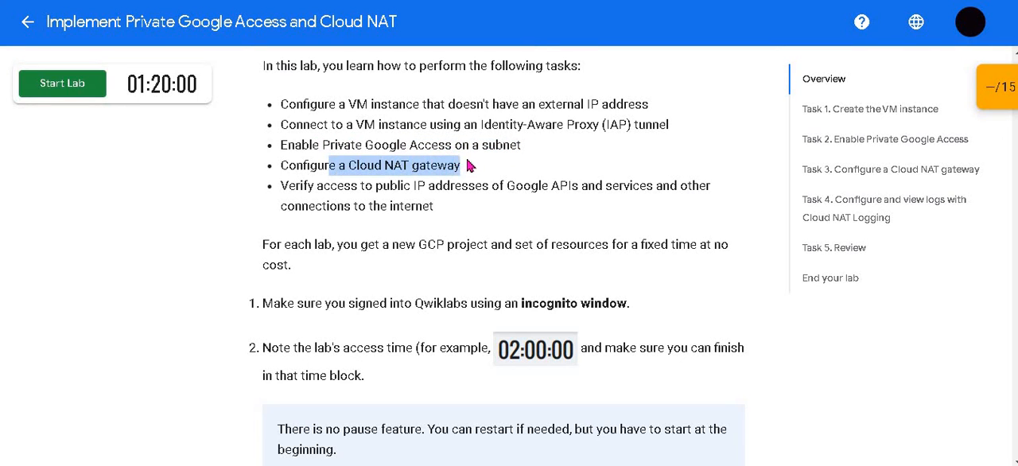
{"action": "left_click", "coordinate": [358, 150]}
{"action": "scroll", "coordinate": [359, 150], "scroll_direction": "down", "scroll_amount": 1}
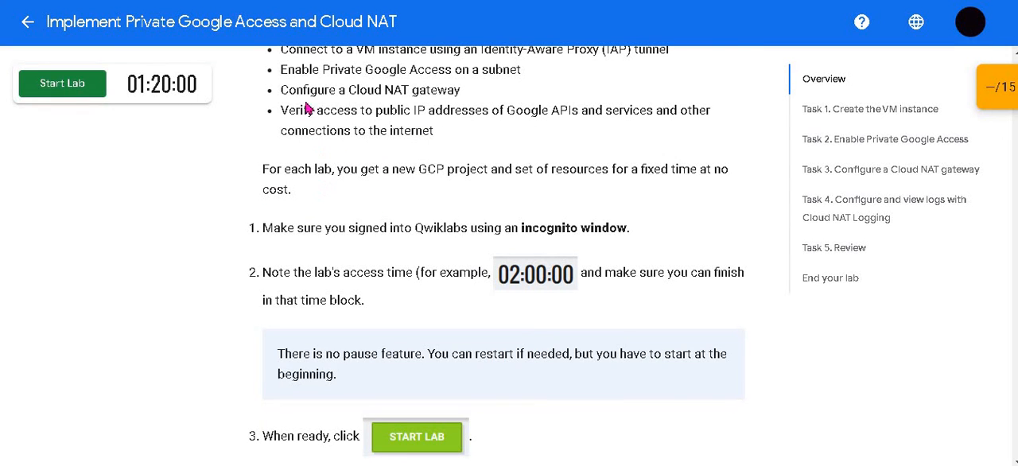
Step: Start the lab and accept the Google Cloud Platform terms of service with India as the country
{"action": "left_click", "coordinate": [48, 85]}
{"action": "left_click", "coordinate": [50, 84]}
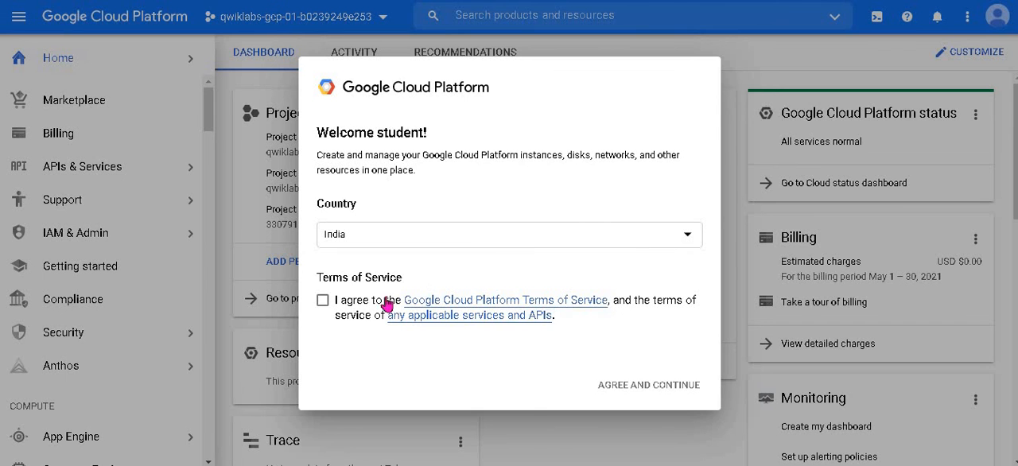
{"action": "left_click", "coordinate": [622, 387]}
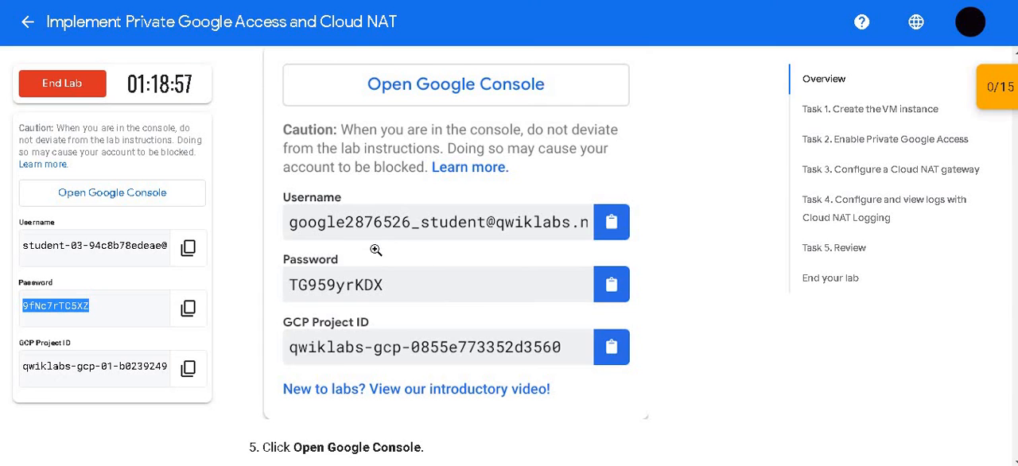
Step: Review the lab's sign-in instructions and the introduction to Task 1 on creating the VM instance
{"action": "scroll", "coordinate": [409, 250], "scroll_direction": "down", "scroll_amount": 4}
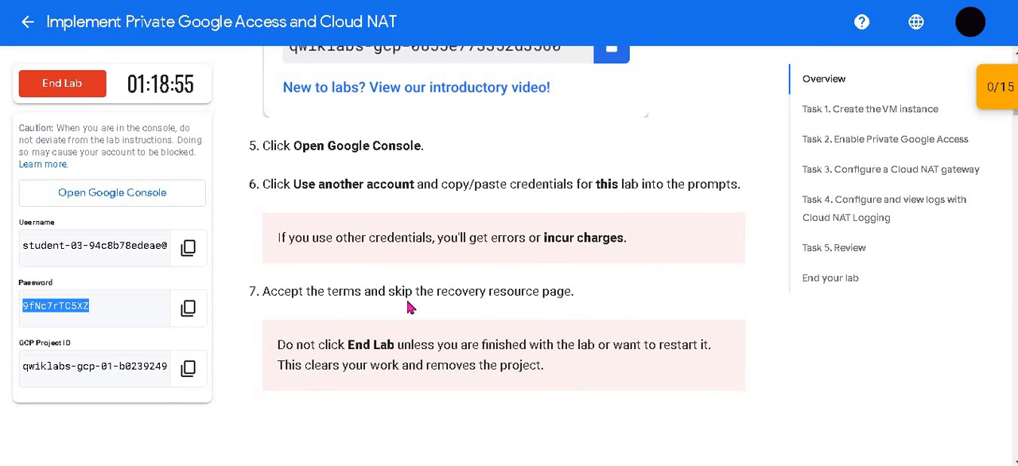
{"action": "scroll", "coordinate": [504, 261], "scroll_direction": "up", "scroll_amount": 4}
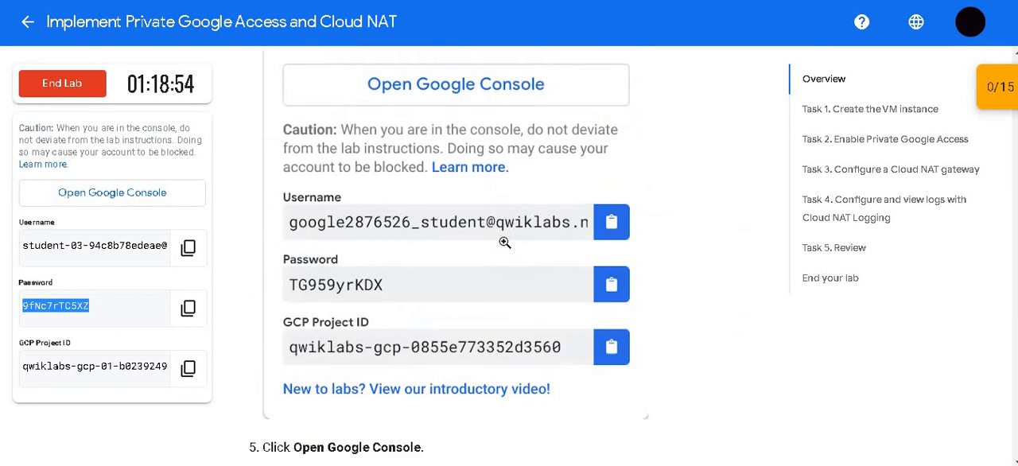
{"action": "scroll", "coordinate": [502, 266], "scroll_direction": "down", "scroll_amount": 5}
{"action": "scroll", "coordinate": [502, 247], "scroll_direction": "down", "scroll_amount": 4}
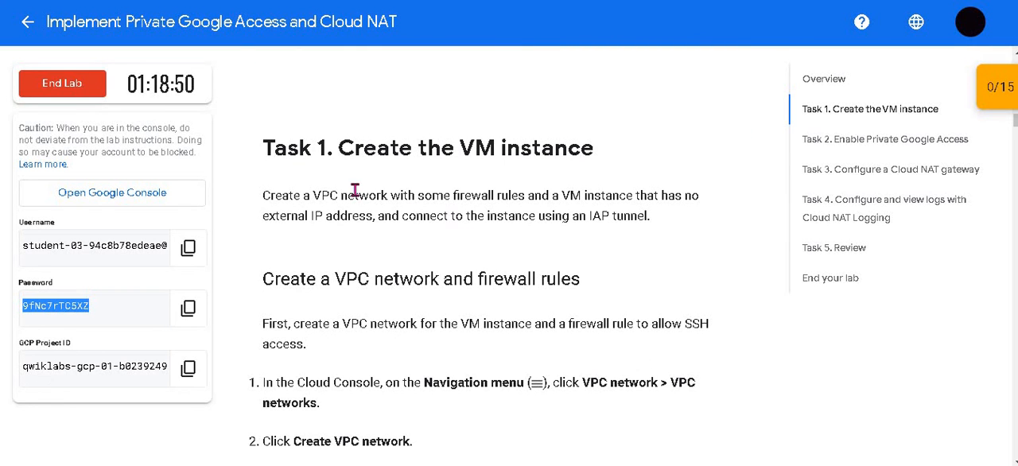
{"action": "left_click_drag", "start_coordinate": [274, 152], "coordinate": [299, 155]}
{"action": "left_click_drag", "start_coordinate": [459, 157], "coordinate": [555, 151]}
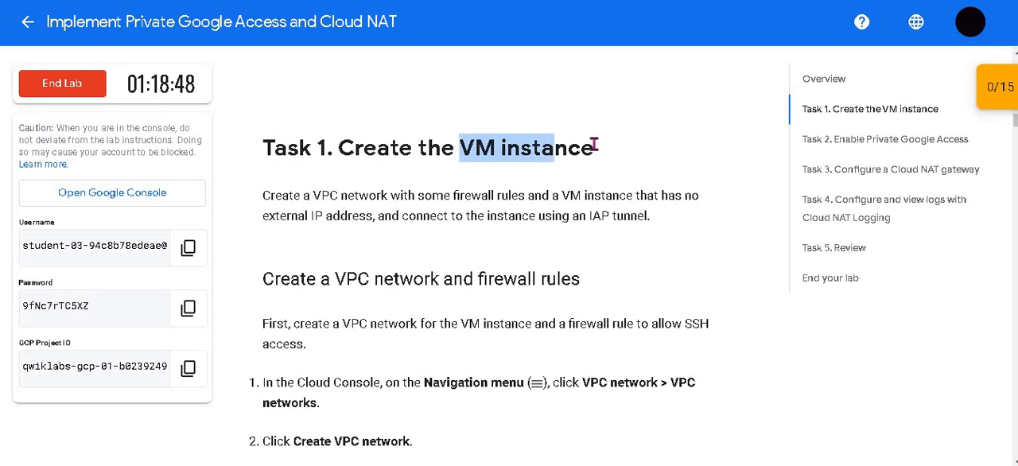
{"action": "left_click", "coordinate": [590, 146]}
{"action": "scroll", "coordinate": [436, 152], "scroll_direction": "down", "scroll_amount": 1}
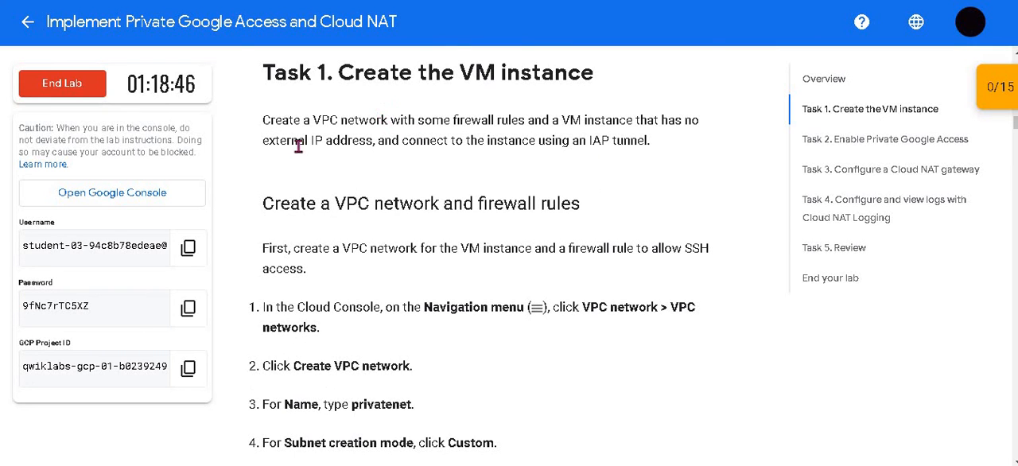
{"action": "left_click_drag", "start_coordinate": [276, 119], "coordinate": [482, 121]}
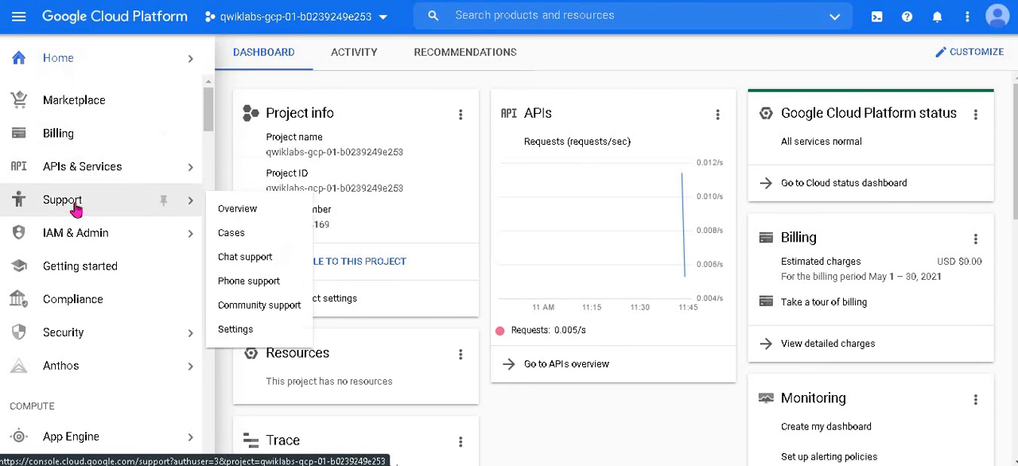
Step: Switch to the Google Cloud console and open the project's VPC networks page
{"action": "scroll", "coordinate": [96, 148], "scroll_direction": "down", "scroll_amount": 5}
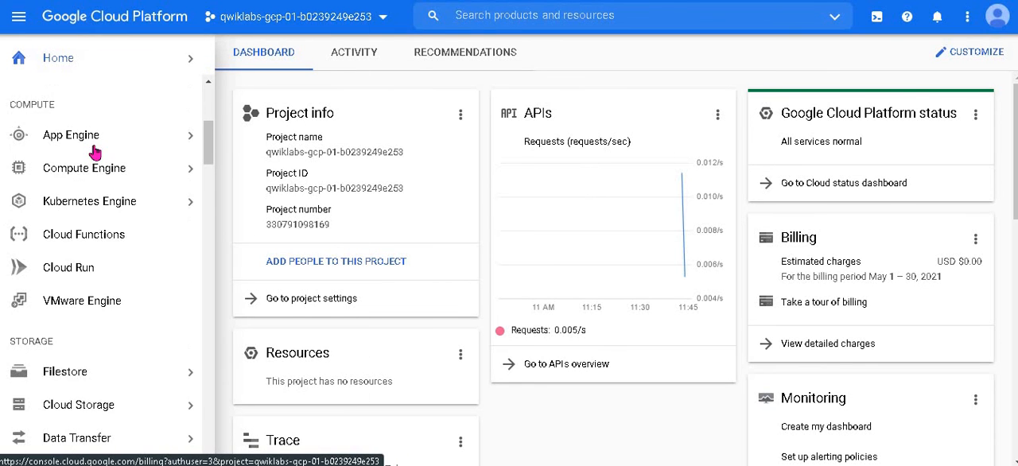
{"action": "scroll", "coordinate": [111, 242], "scroll_direction": "down", "scroll_amount": 5}
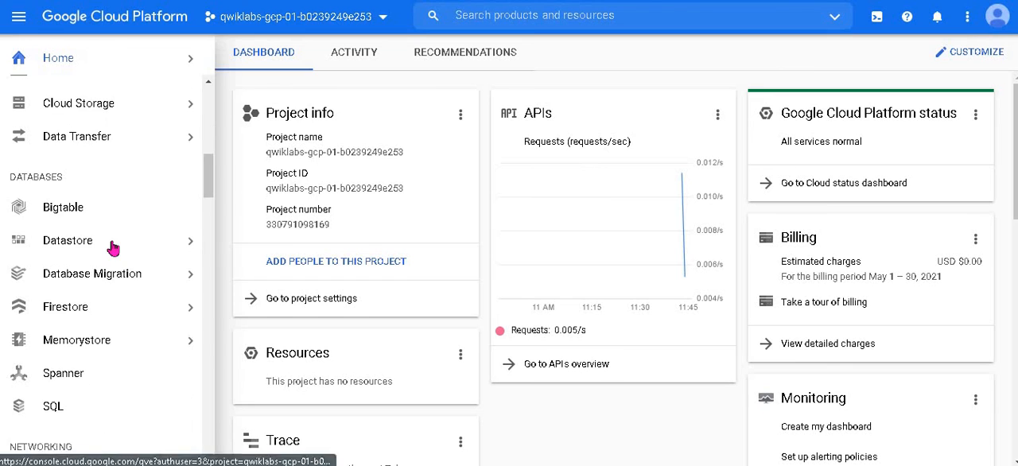
{"action": "mouse_move", "coordinate": [127, 273]}
{"action": "scroll", "coordinate": [127, 272], "scroll_direction": "down", "scroll_amount": 1}
{"action": "mouse_move", "coordinate": [179, 259]}
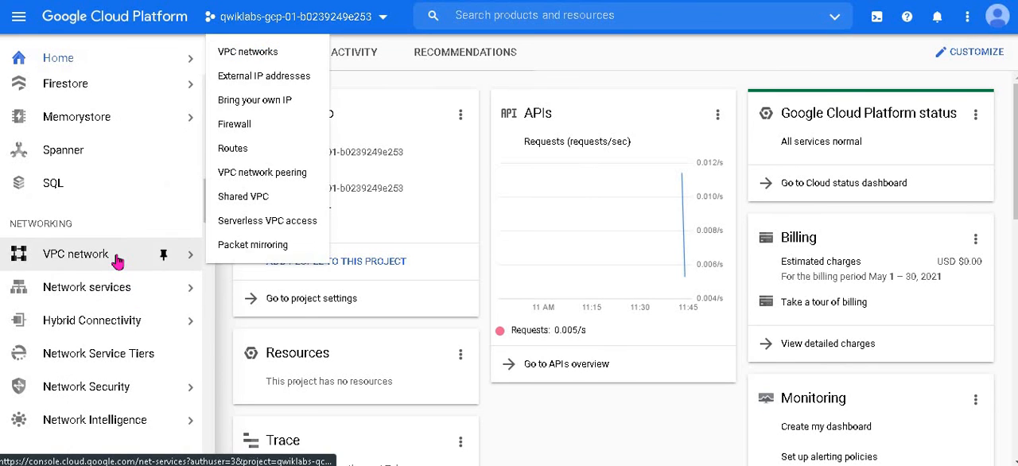
{"action": "left_click", "coordinate": [250, 54]}
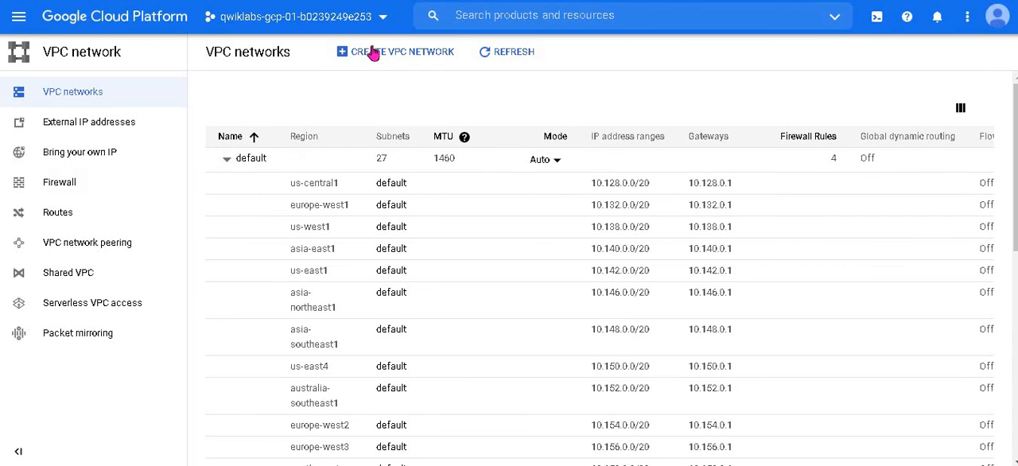
Step: Begin creating a new VPC network and name it privatenet
{"action": "left_click", "coordinate": [373, 51]}
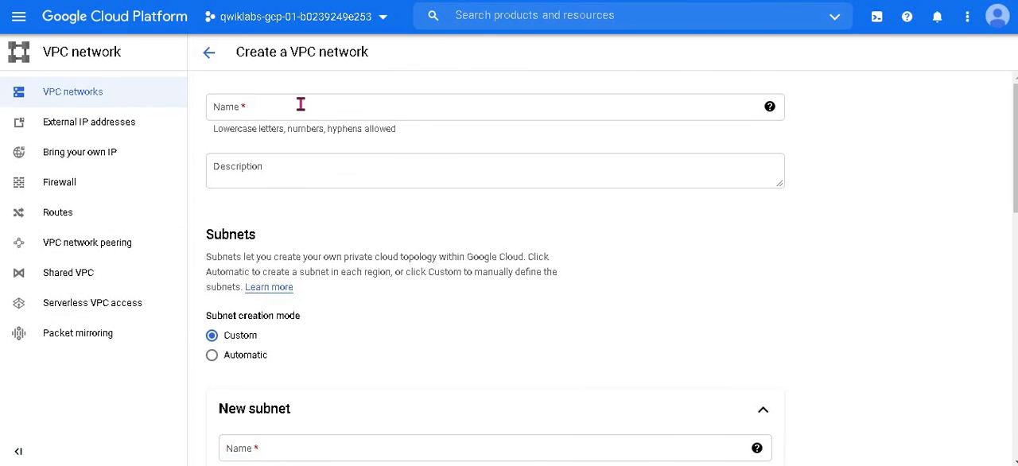
{"action": "left_click", "coordinate": [300, 105]}
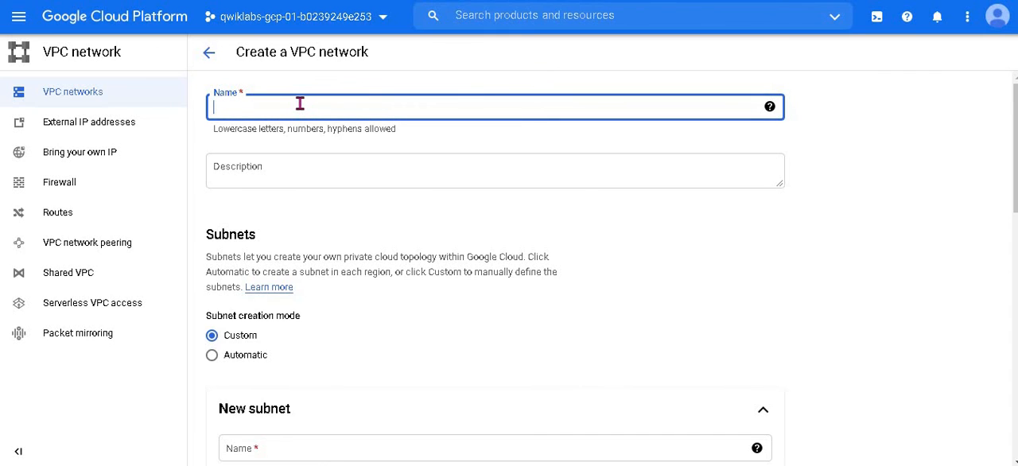
{"action": "type", "text": "privatenet"}
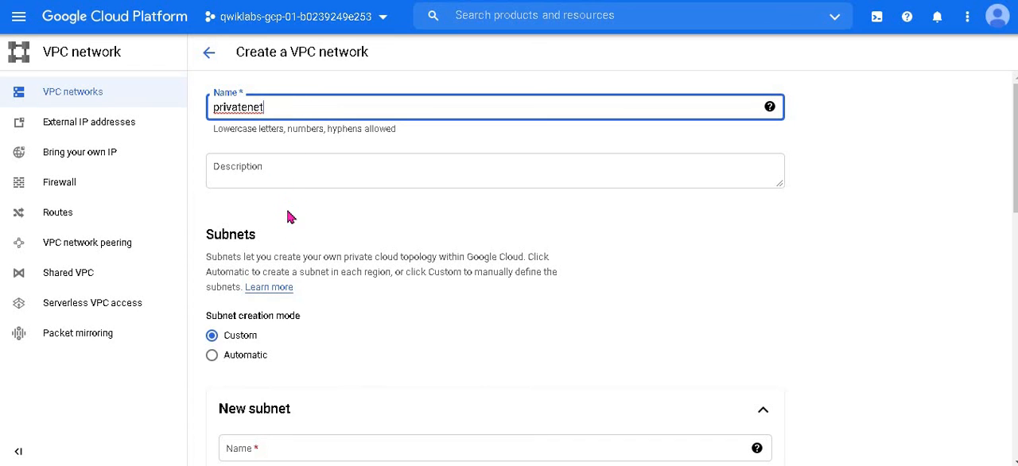
Step: Name the new subnet privatenet-us, copying the name from the property table in the lab instructions
{"action": "scroll", "coordinate": [290, 217], "scroll_direction": "down", "scroll_amount": 2}
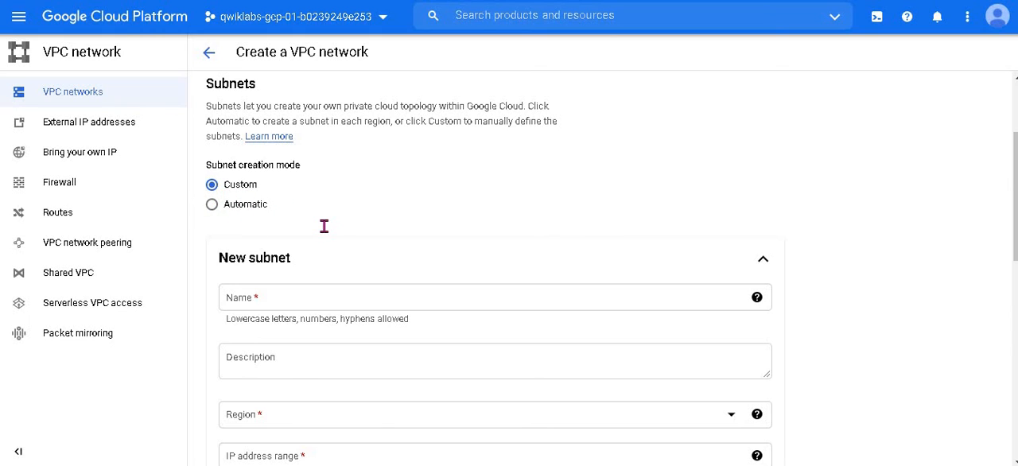
{"action": "scroll", "coordinate": [318, 214], "scroll_direction": "down", "scroll_amount": 2}
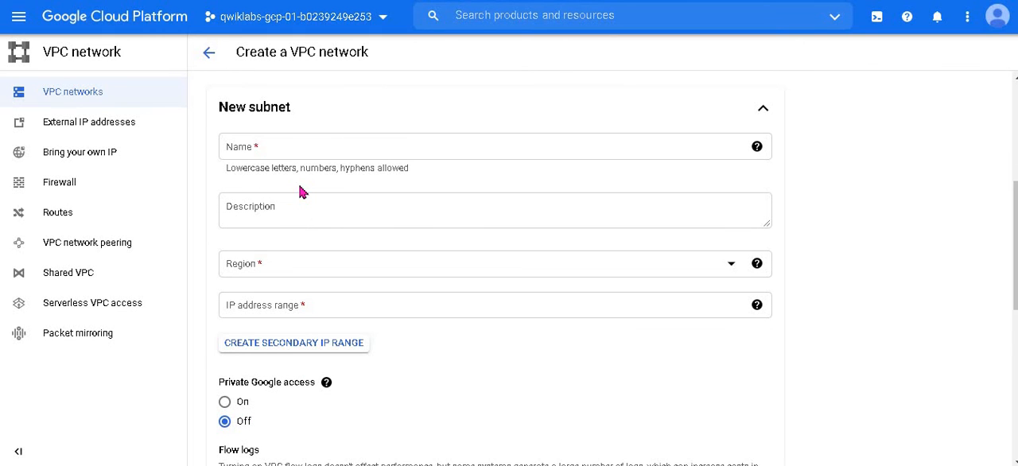
{"action": "key", "text": "alt+Tab"}
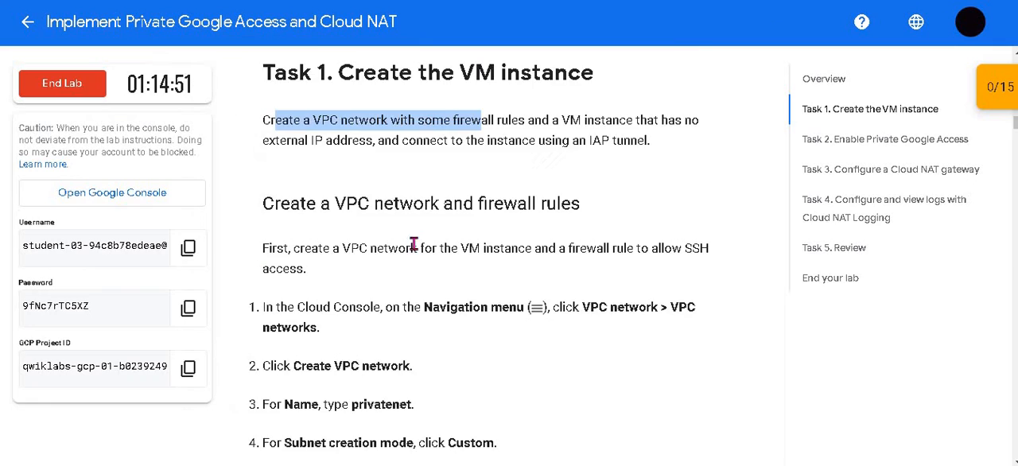
{"action": "scroll", "coordinate": [412, 246], "scroll_direction": "down", "scroll_amount": 3}
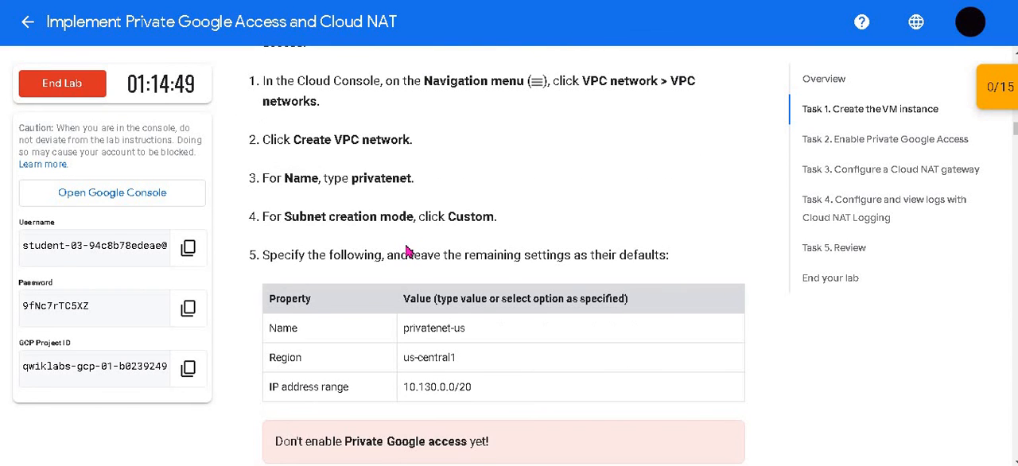
{"action": "scroll", "coordinate": [407, 251], "scroll_direction": "down", "scroll_amount": 1}
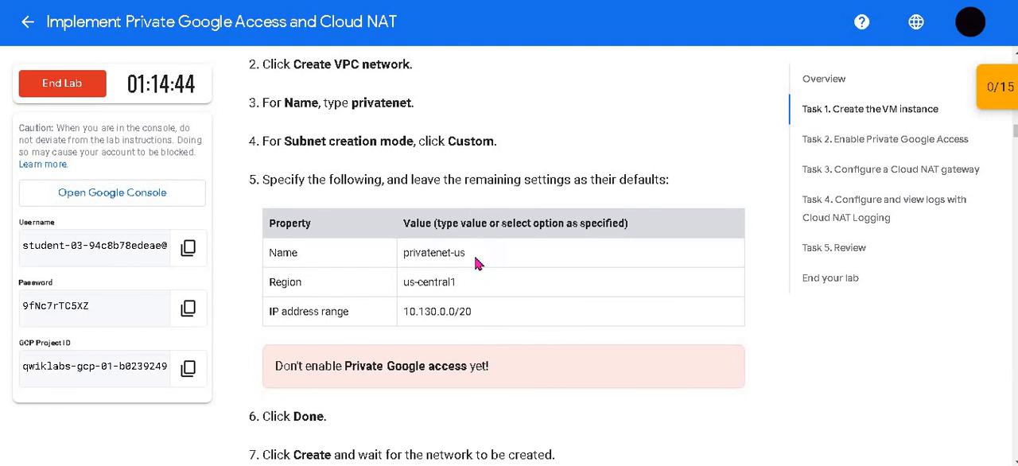
{"action": "left_click_drag", "start_coordinate": [466, 253], "coordinate": [402, 266]}
{"action": "left_click", "coordinate": [496, 210]}
{"action": "left_click", "coordinate": [560, 2]}
{"action": "left_click", "coordinate": [461, 1]}
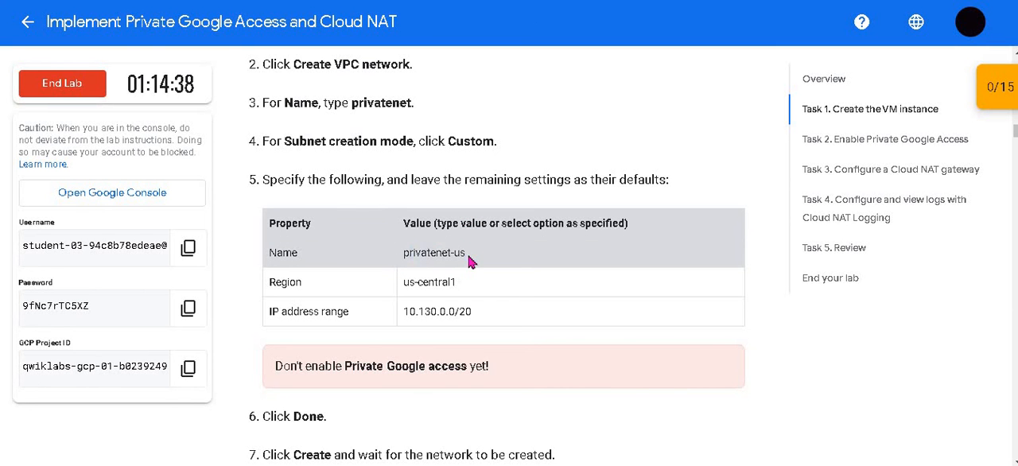
{"action": "left_click_drag", "start_coordinate": [466, 263], "coordinate": [402, 253]}
{"action": "key", "text": "ctrl+c"}
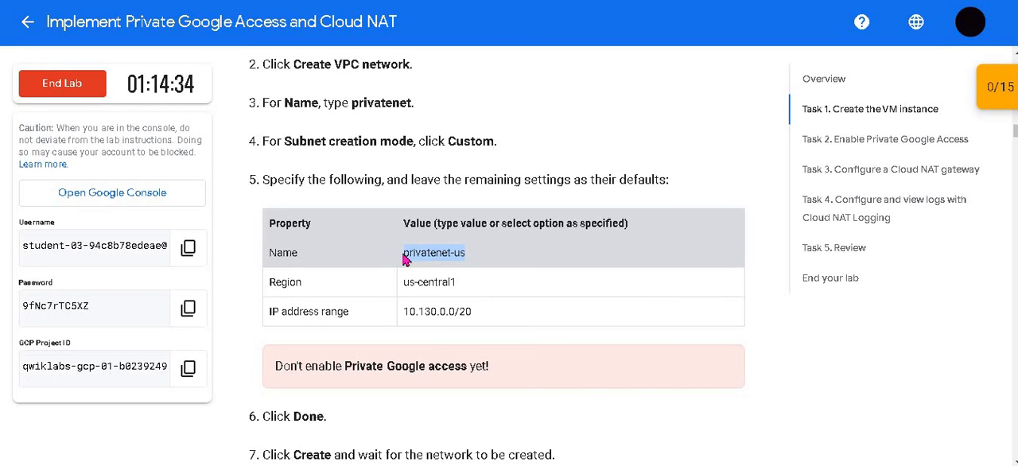
{"action": "left_click", "coordinate": [508, 2]}
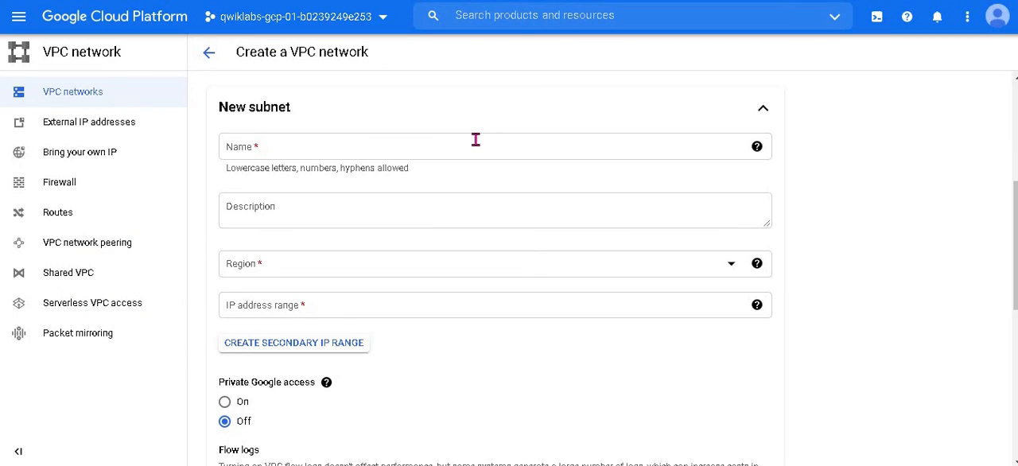
{"action": "left_click", "coordinate": [476, 140]}
{"action": "key", "text": "ctrl+v"}
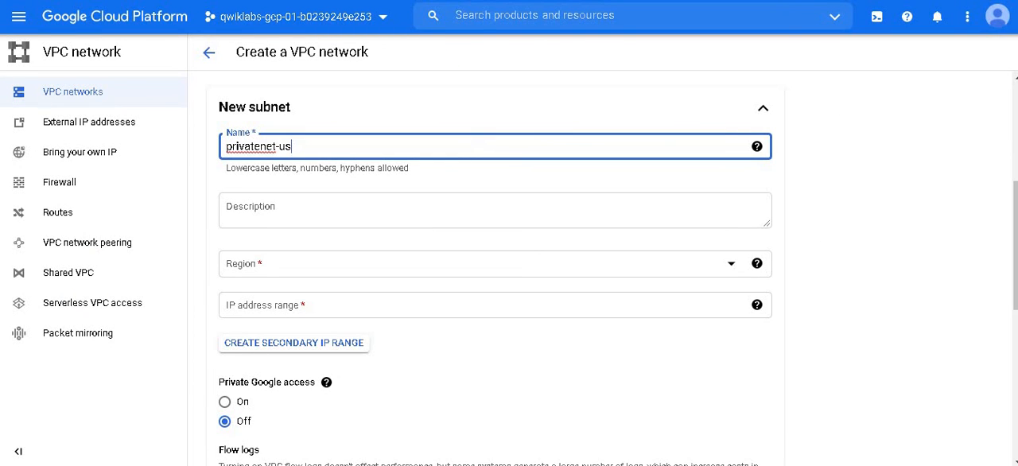
Step: Set the new subnet's region to us-central1, as given in the lab's subnet property table
{"action": "left_click", "coordinate": [414, 2]}
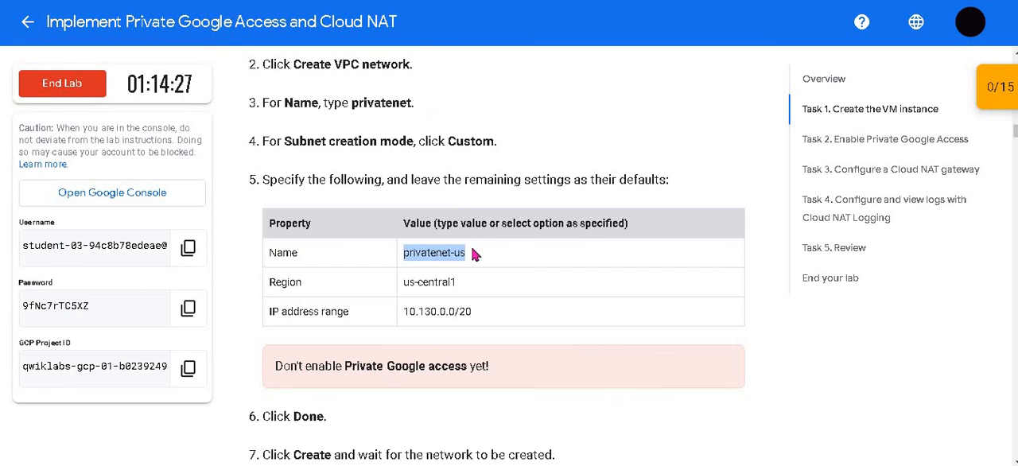
{"action": "left_click_drag", "start_coordinate": [456, 281], "coordinate": [402, 278]}
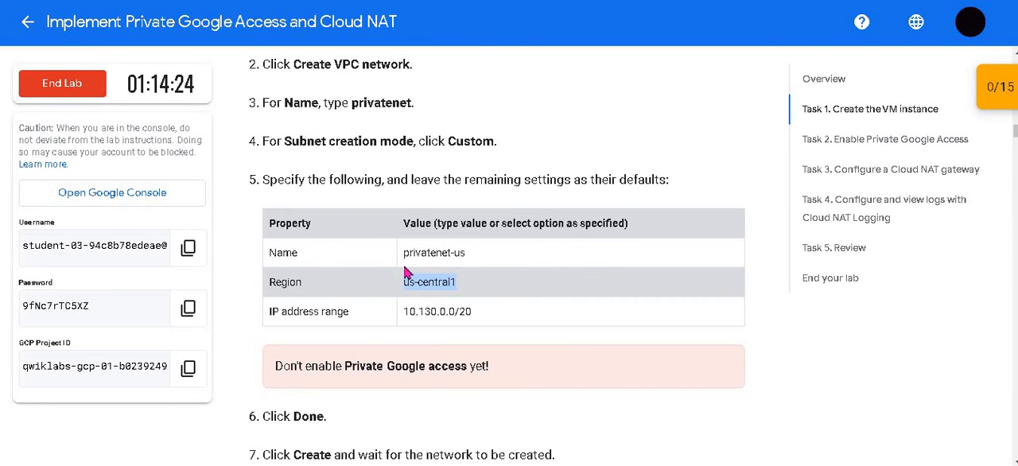
{"action": "left_click", "coordinate": [524, 2]}
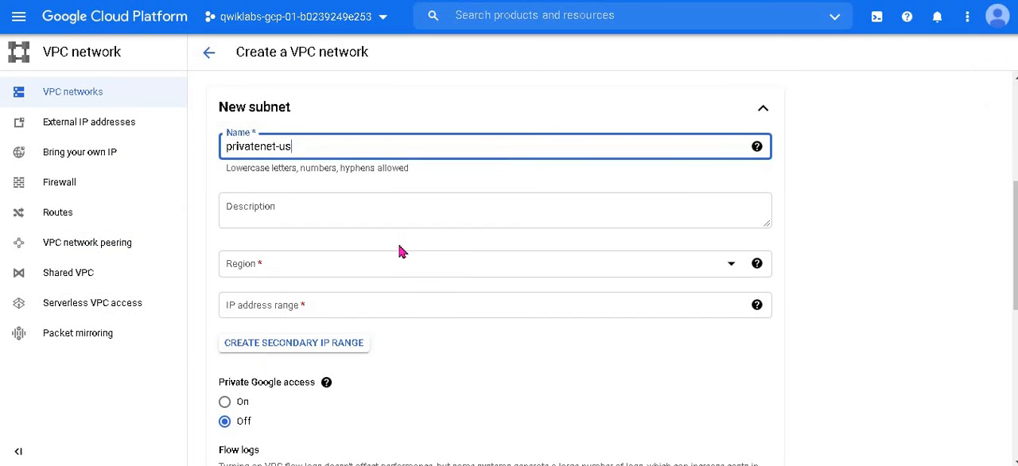
{"action": "left_click", "coordinate": [400, 268]}
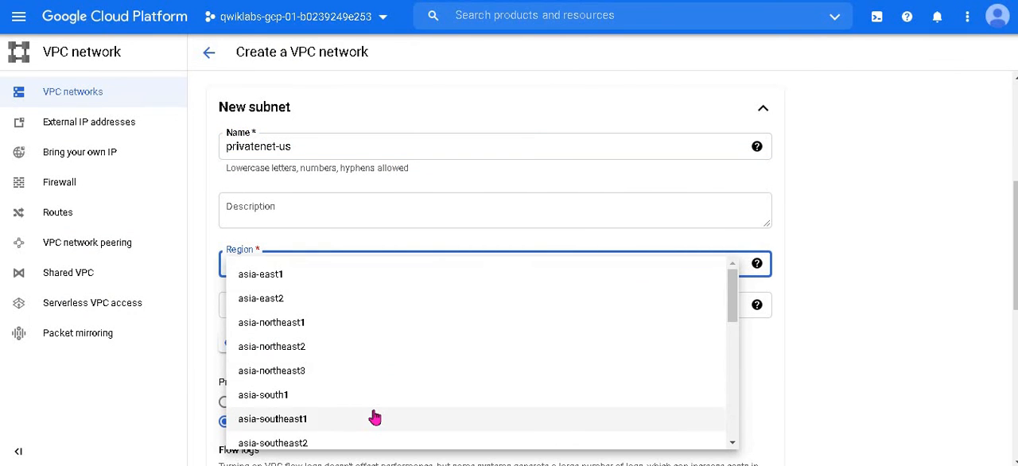
{"action": "scroll", "coordinate": [372, 416], "scroll_direction": "down", "scroll_amount": 2}
{"action": "scroll", "coordinate": [374, 417], "scroll_direction": "down", "scroll_amount": 5}
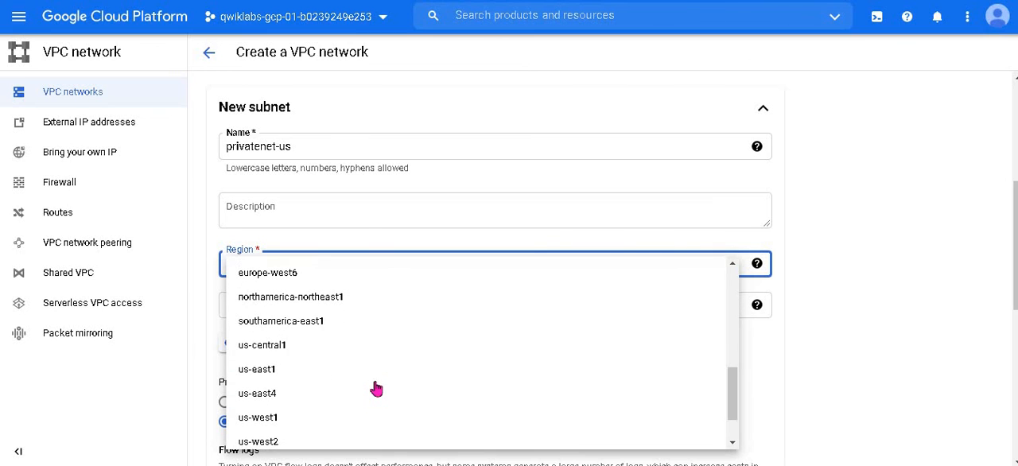
{"action": "left_click", "coordinate": [382, 1]}
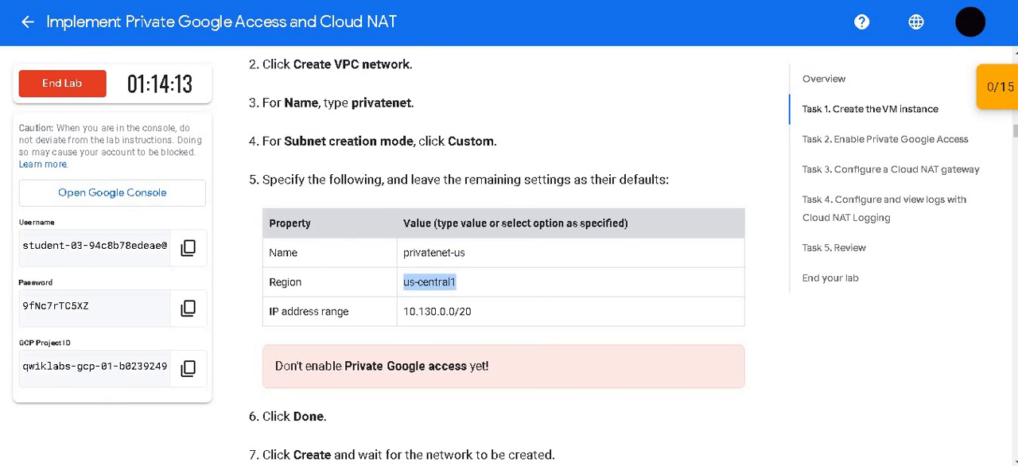
{"action": "left_click", "coordinate": [541, 1]}
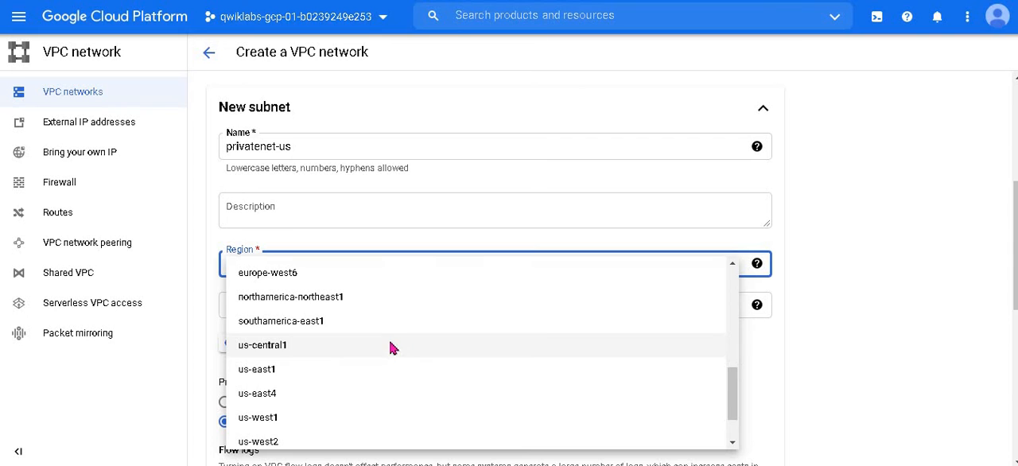
{"action": "left_click", "coordinate": [391, 347]}
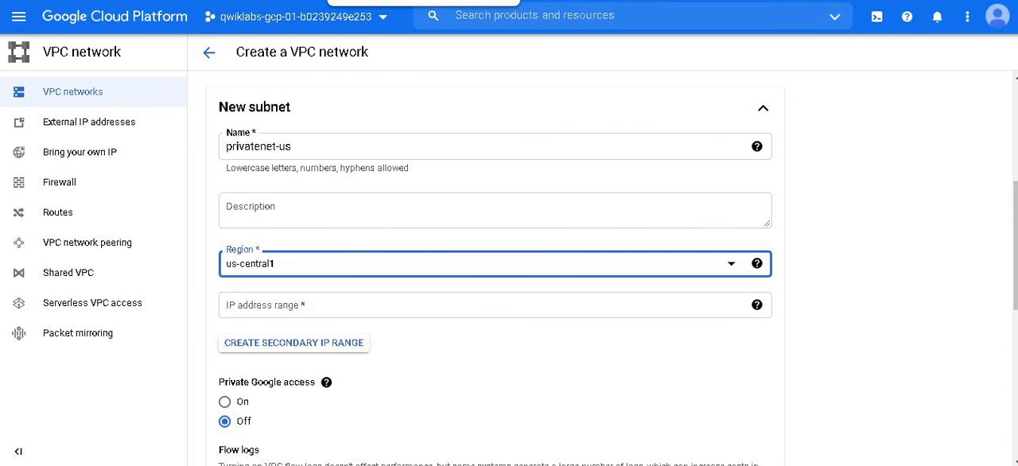
Step: Copy the IP address range 10.130.0.0/20 from the lab instructions into the subnet's IP address range
{"action": "left_click", "coordinate": [382, 1]}
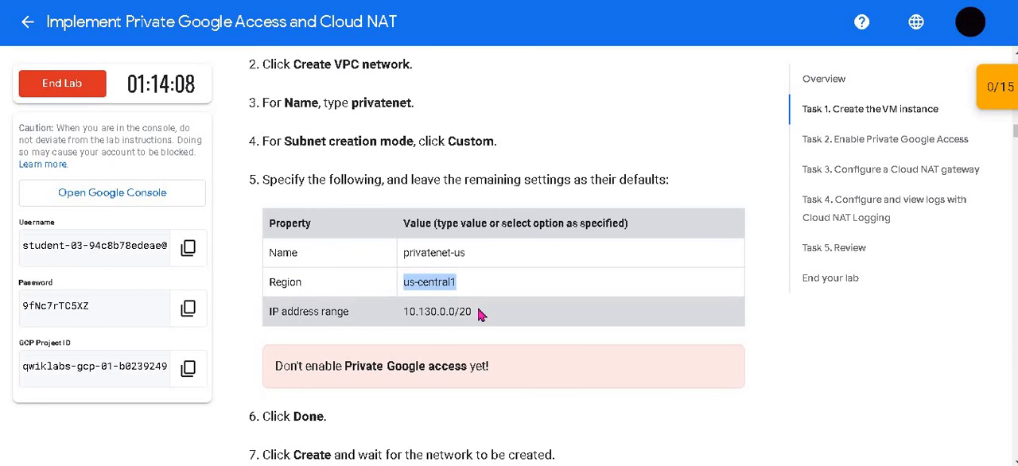
{"action": "left_click_drag", "start_coordinate": [481, 315], "coordinate": [407, 310]}
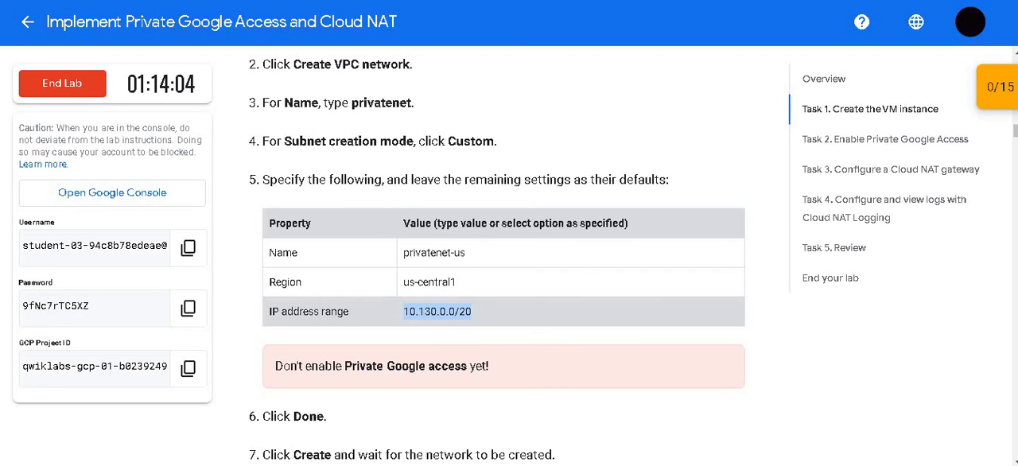
{"action": "left_click", "coordinate": [531, 0]}
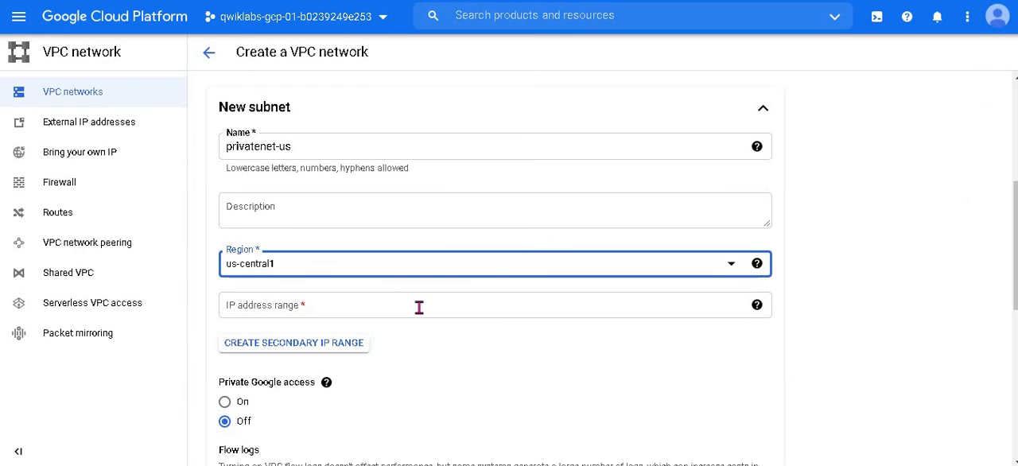
{"action": "left_click", "coordinate": [419, 308]}
{"action": "type", "text": "10.130.0.0/20"}
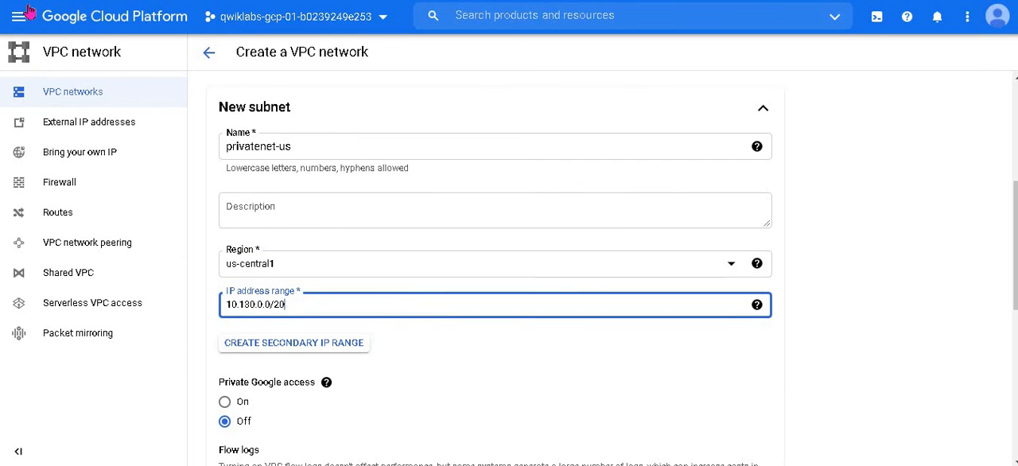
Step: Finish the subnet with Private Google access off and create the privatenet network, and open the project's firewall rules page
{"action": "left_click", "coordinate": [390, 280]}
{"action": "scroll", "coordinate": [390, 274], "scroll_direction": "down", "scroll_amount": 3}
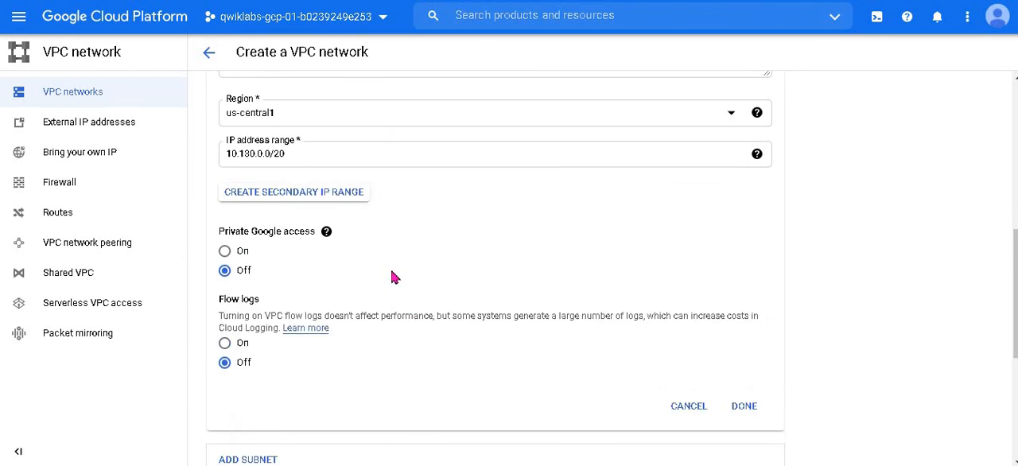
{"action": "left_click", "coordinate": [743, 330]}
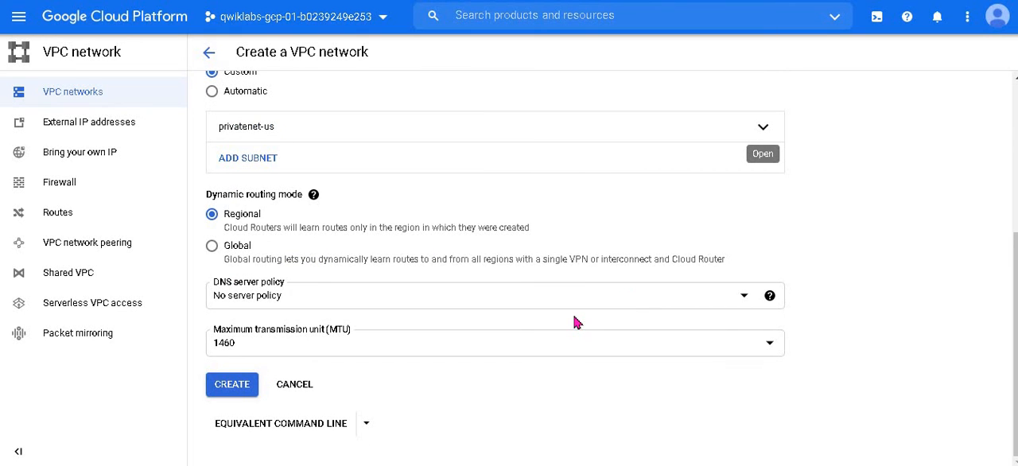
{"action": "left_click", "coordinate": [232, 384]}
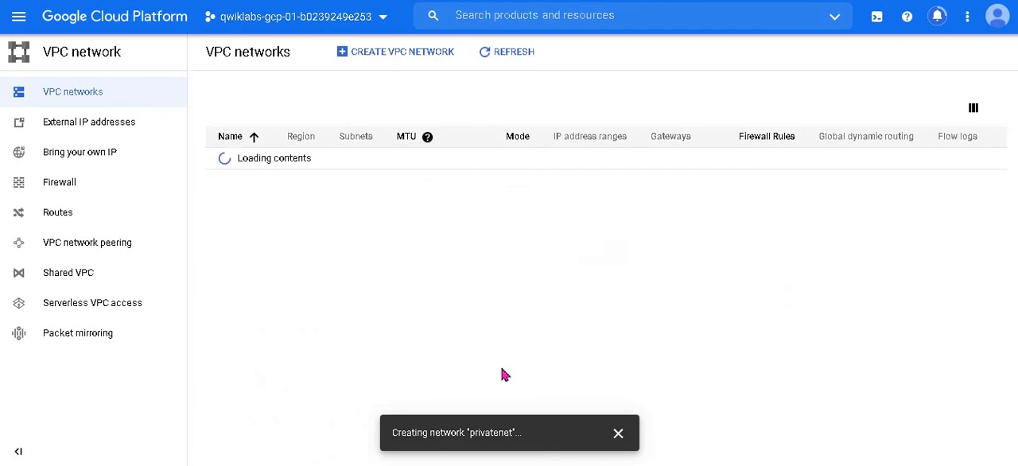
{"action": "left_click", "coordinate": [46, 183]}
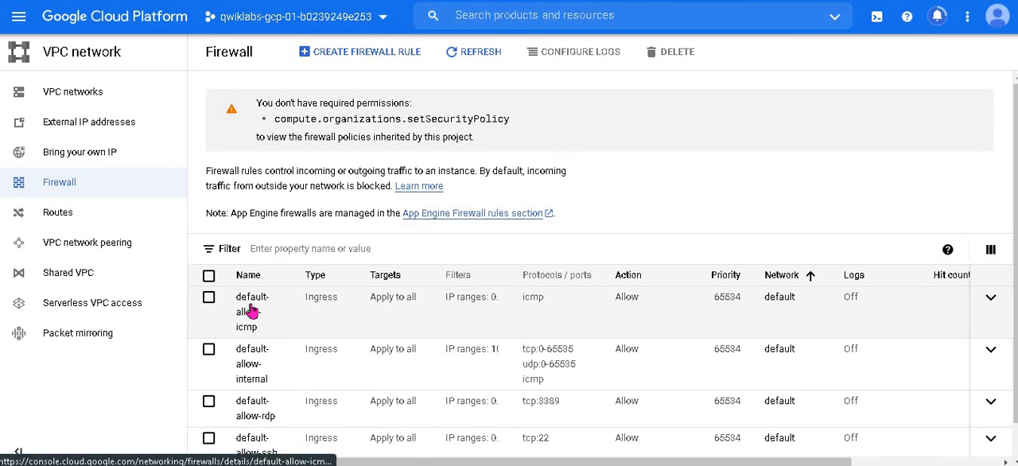
{"action": "left_click", "coordinate": [214, 301]}
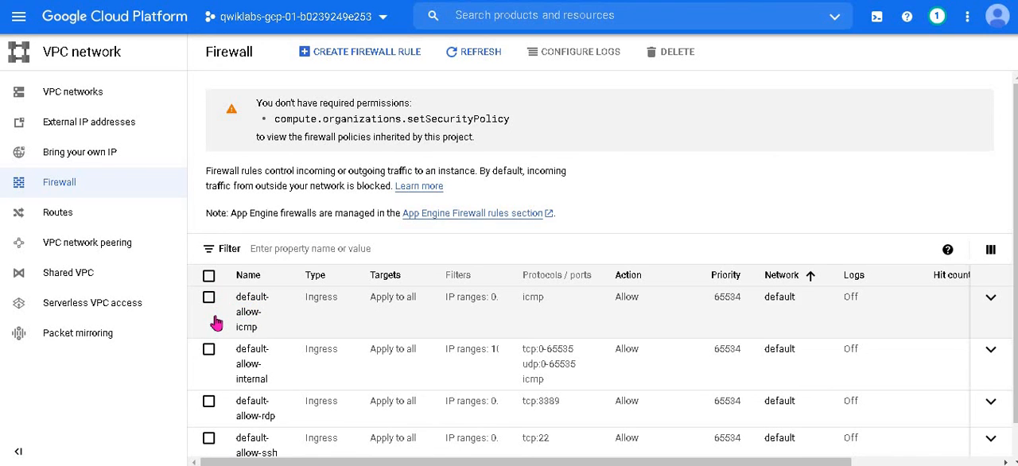
{"action": "scroll", "coordinate": [211, 350], "scroll_direction": "down", "scroll_amount": 1}
{"action": "left_click", "coordinate": [210, 312]}
{"action": "left_click", "coordinate": [211, 366]}
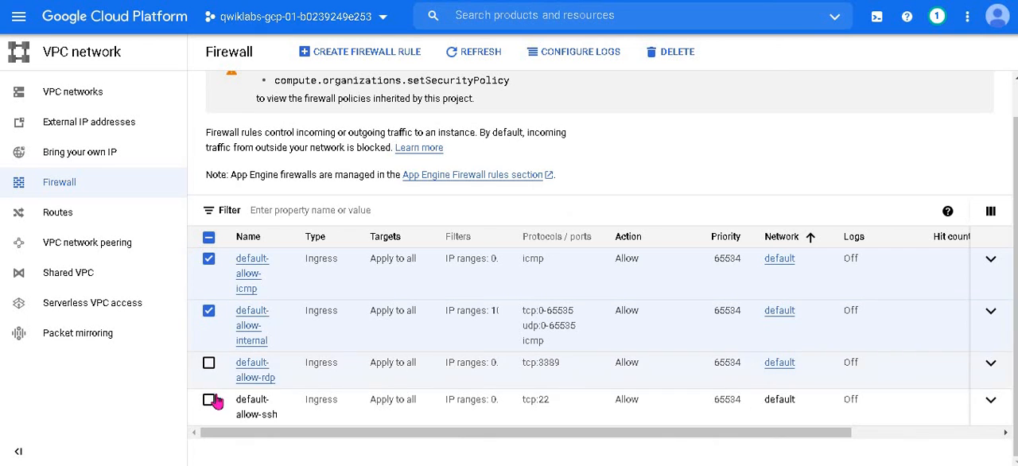
{"action": "left_click", "coordinate": [211, 401]}
Step: Consult the firewall rule settings in the lab instructions and begin creating a new firewall rule in the console
{"action": "left_click", "coordinate": [398, 1]}
{"action": "scroll", "coordinate": [405, 262], "scroll_direction": "down", "scroll_amount": 3}
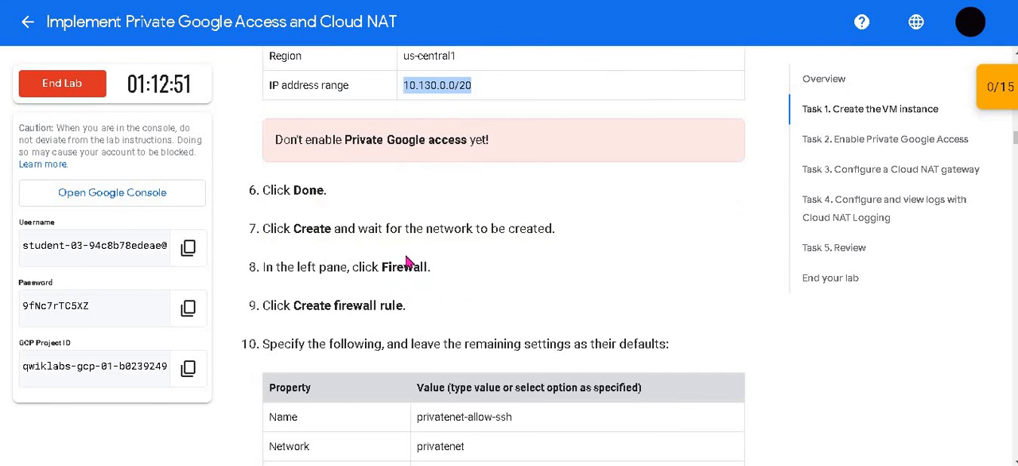
{"action": "scroll", "coordinate": [360, 353], "scroll_direction": "down", "scroll_amount": 2}
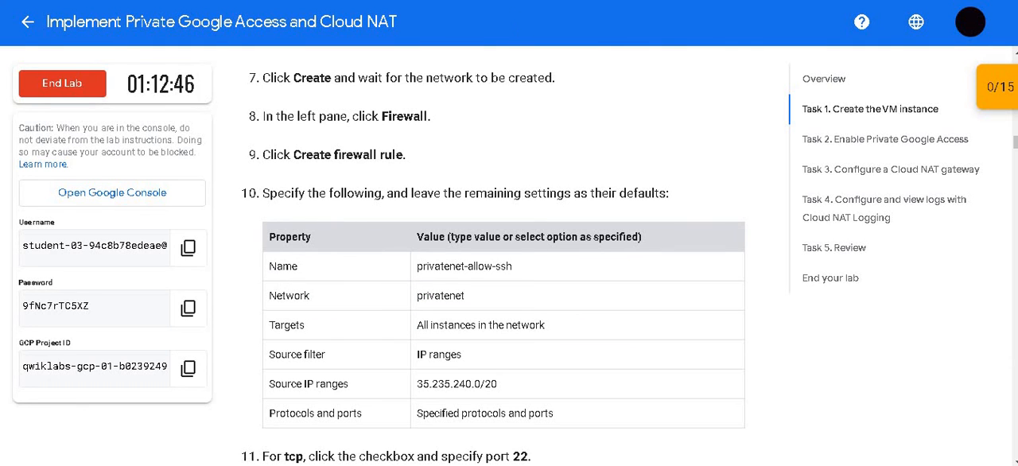
{"action": "left_click", "coordinate": [517, 2]}
{"action": "left_click", "coordinate": [362, 56]}
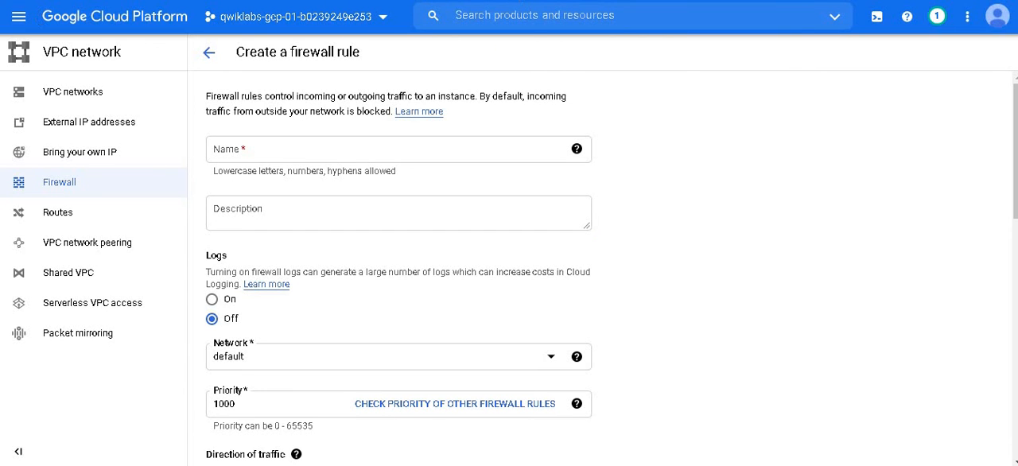
{"action": "left_click", "coordinate": [13, 0]}
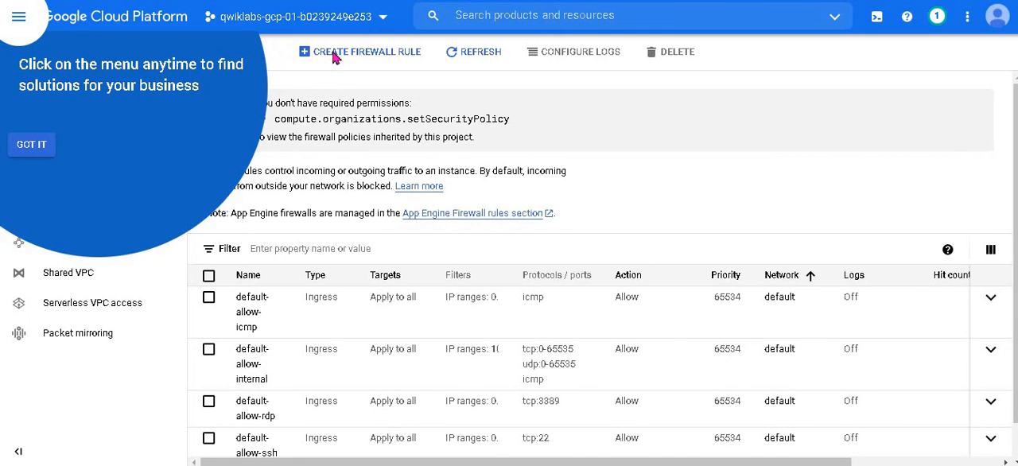
{"action": "left_click", "coordinate": [302, 50]}
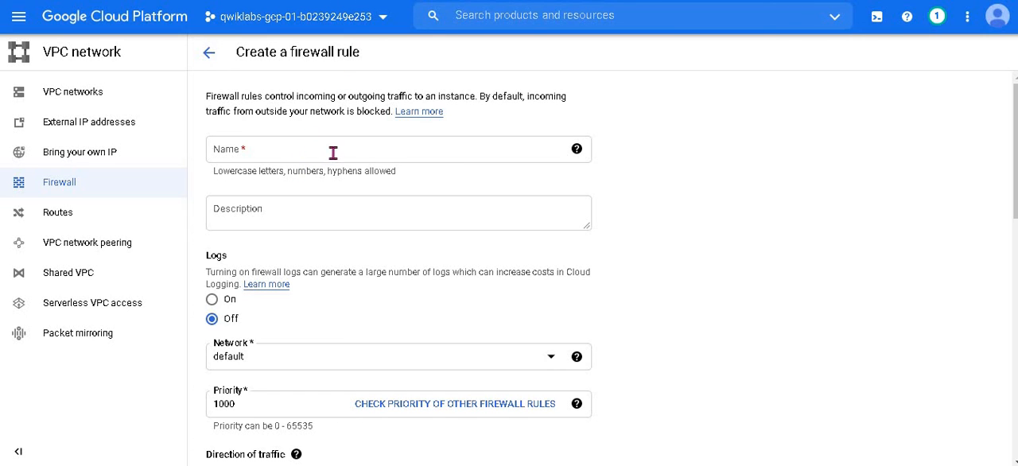
Step: Name the firewall rule privatenet-allow-ssh, copying the name from the lab's property table
{"action": "left_click", "coordinate": [364, 152]}
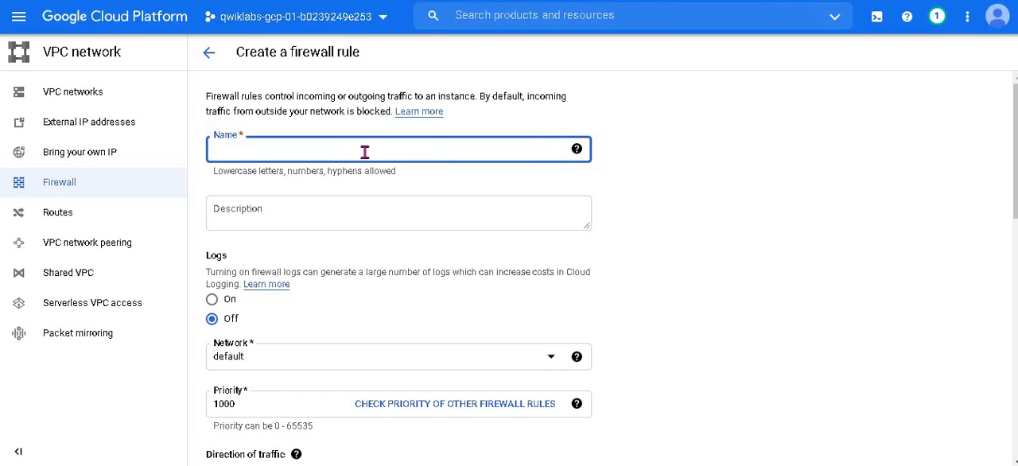
{"action": "type", "text": "pri"}
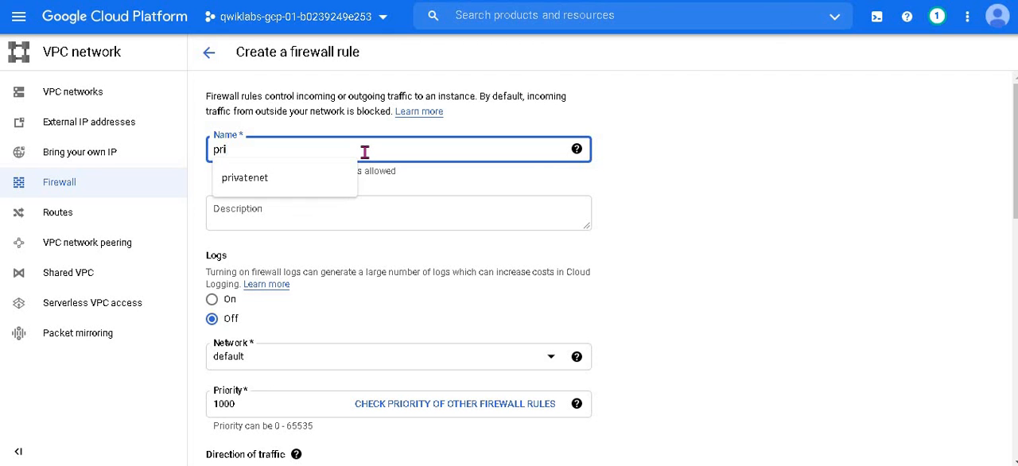
{"action": "key", "text": "BackSpace"}
{"action": "key", "text": "BackSpace"}
{"action": "key", "text": "BackSpace"}
{"action": "key", "text": "alt+Tab"}
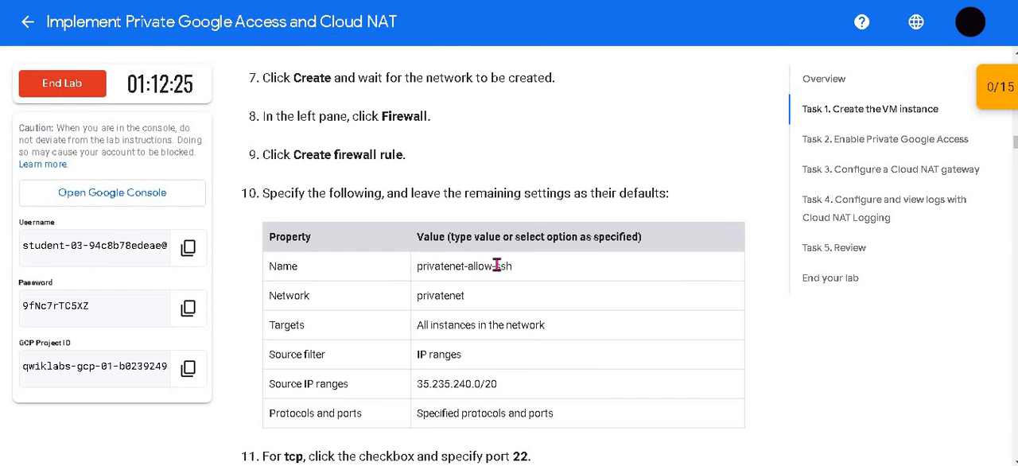
{"action": "left_click_drag", "start_coordinate": [513, 268], "coordinate": [419, 268]}
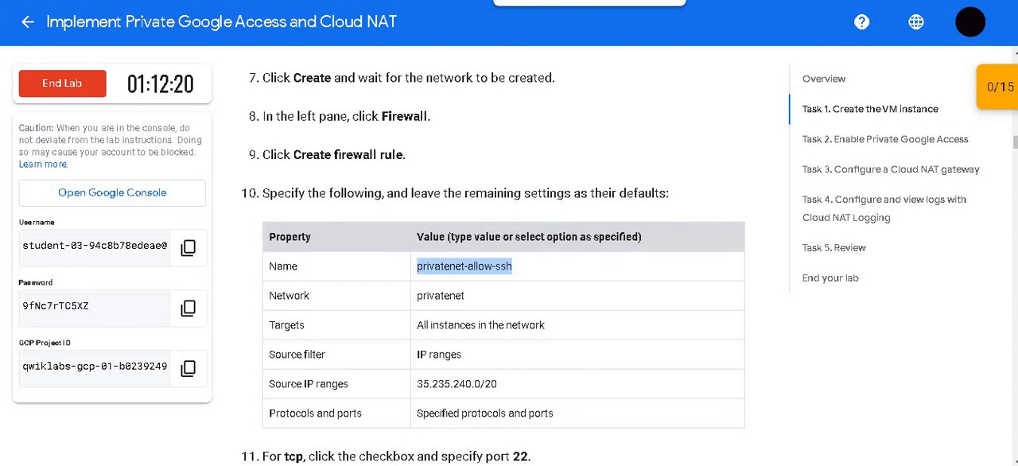
{"action": "key", "text": "alt+Tab"}
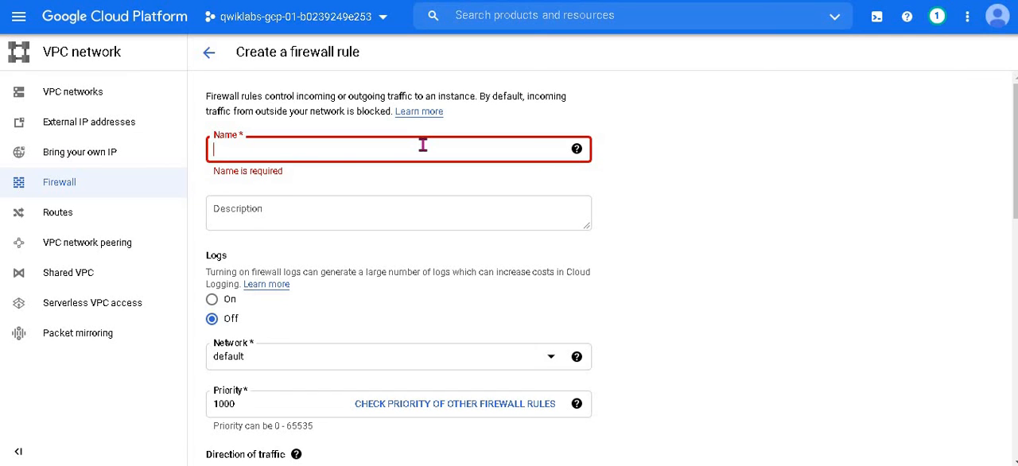
{"action": "type", "text": "privatenet-allow-ssh"}
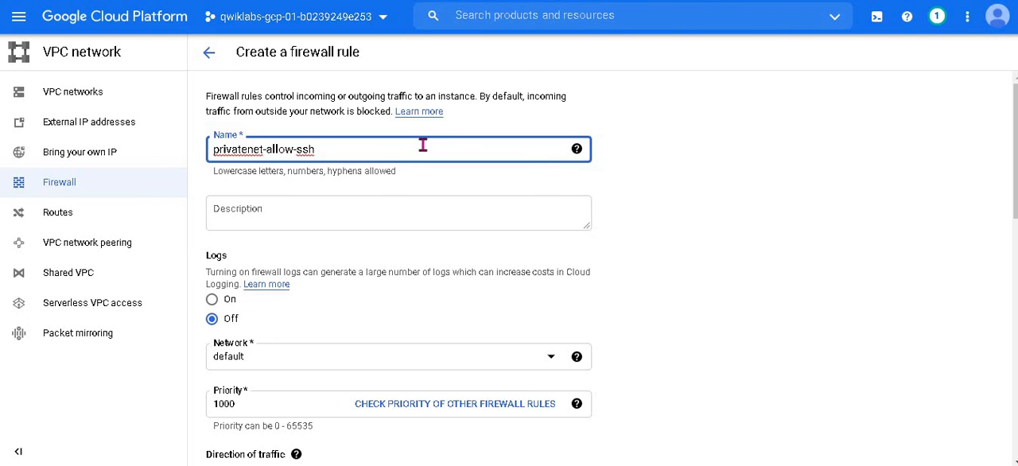
Step: Try to select the privatenet network for the firewall rule by filtering the available networks
{"action": "scroll", "coordinate": [513, 261], "scroll_direction": "down", "scroll_amount": 2}
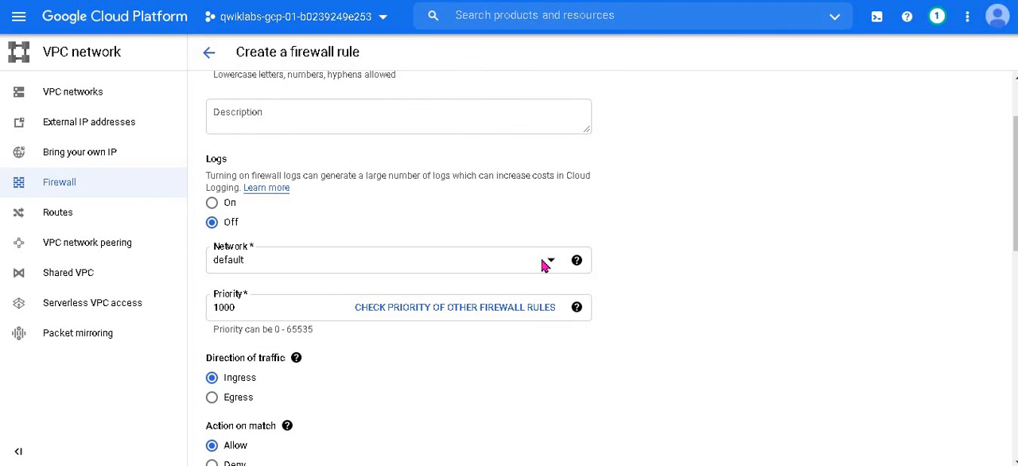
{"action": "left_click", "coordinate": [543, 264]}
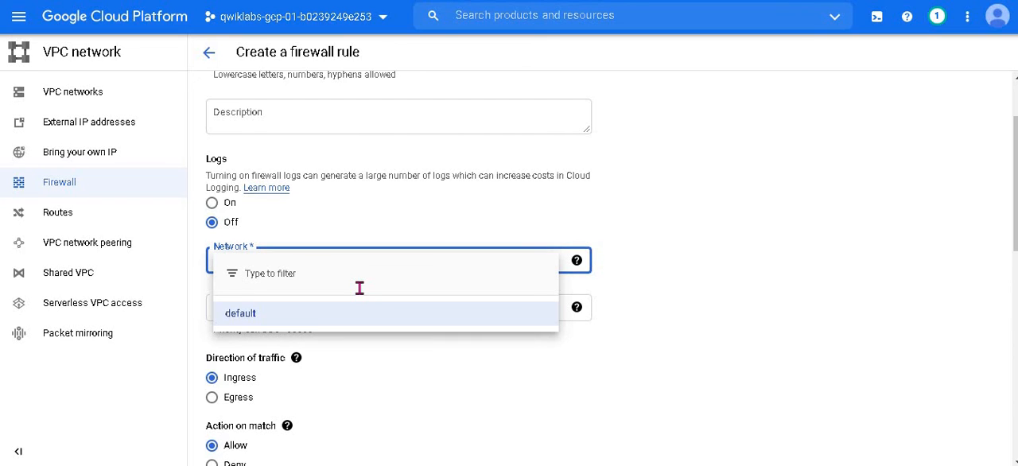
{"action": "type", "text": "p"}
{"action": "left_click", "coordinate": [315, 307]}
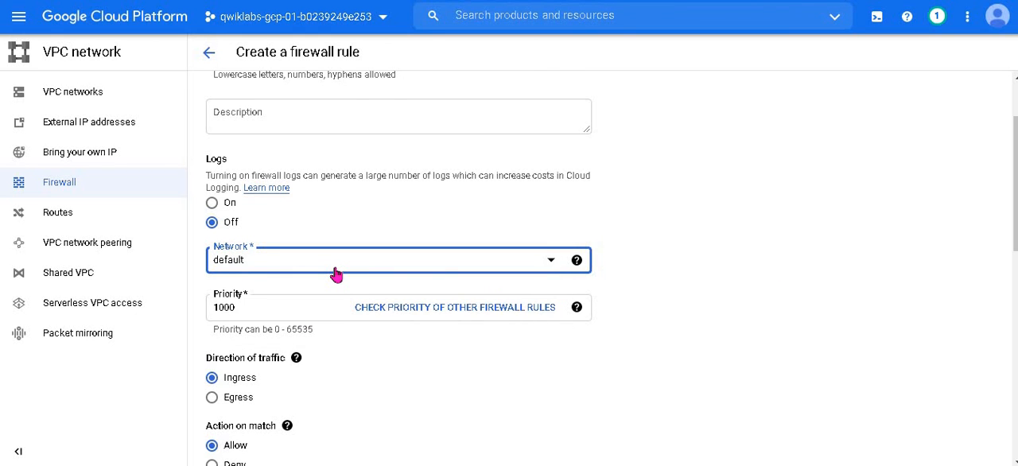
Step: Recheck the firewall rule's properties in the lab instructions and try again to select the privatenet network for the rule
{"action": "scroll", "coordinate": [429, 95], "scroll_direction": "up", "scroll_amount": 2}
{"action": "key", "text": "alt+Tab"}
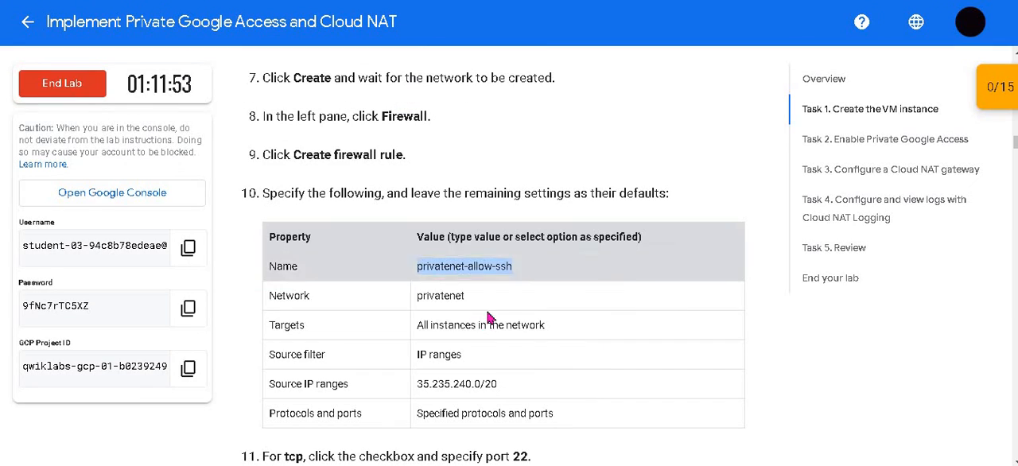
{"action": "scroll", "coordinate": [491, 316], "scroll_direction": "down", "scroll_amount": 2}
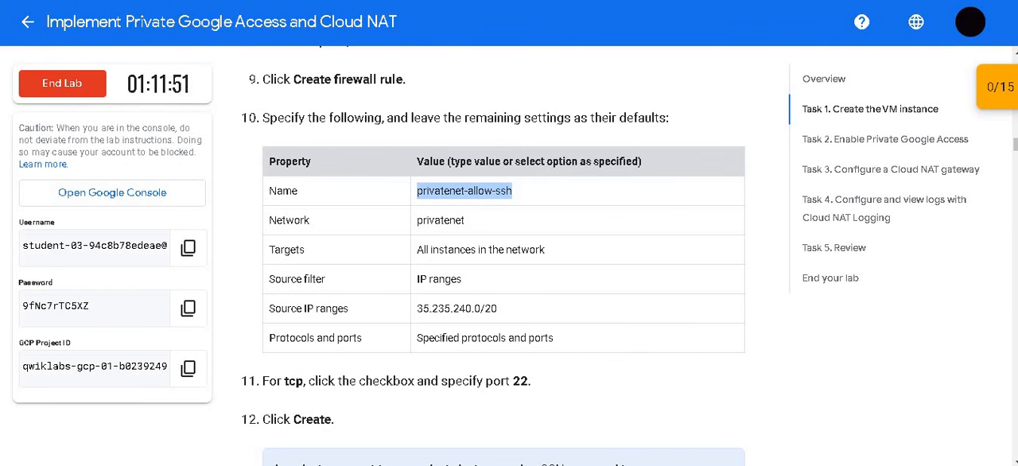
{"action": "key", "text": "alt+Tab"}
{"action": "left_click", "coordinate": [291, 360]}
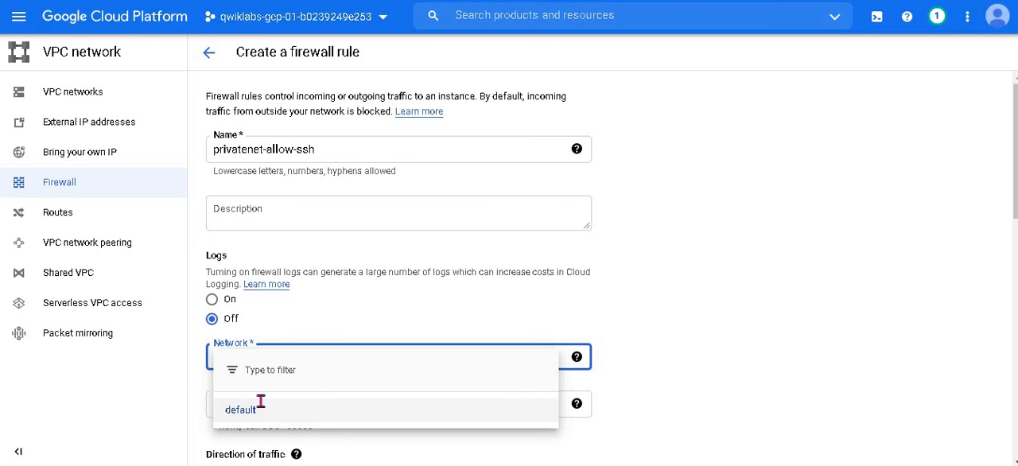
{"action": "left_click", "coordinate": [260, 407]}
{"action": "left_click", "coordinate": [327, 369]}
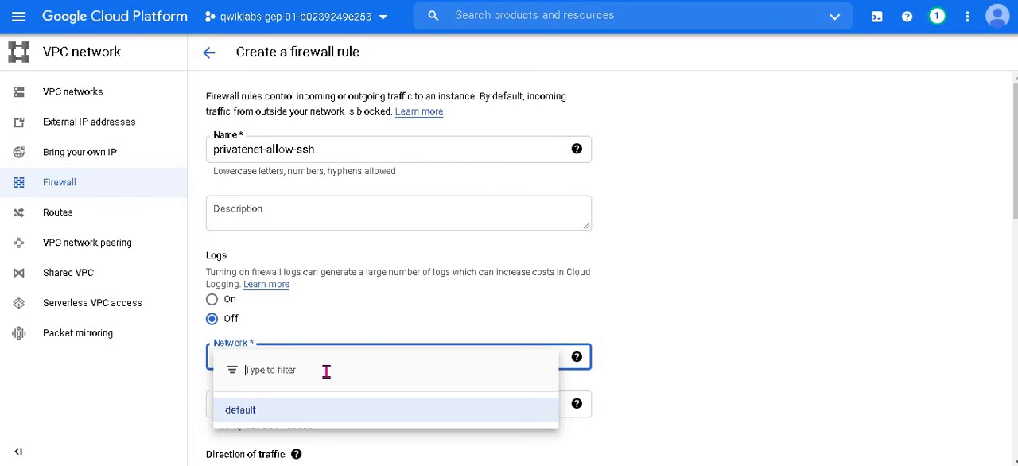
Step: Leave the firewall rule form and look for the privatenet network in the project's VPC networks list
{"action": "left_click", "coordinate": [65, 99]}
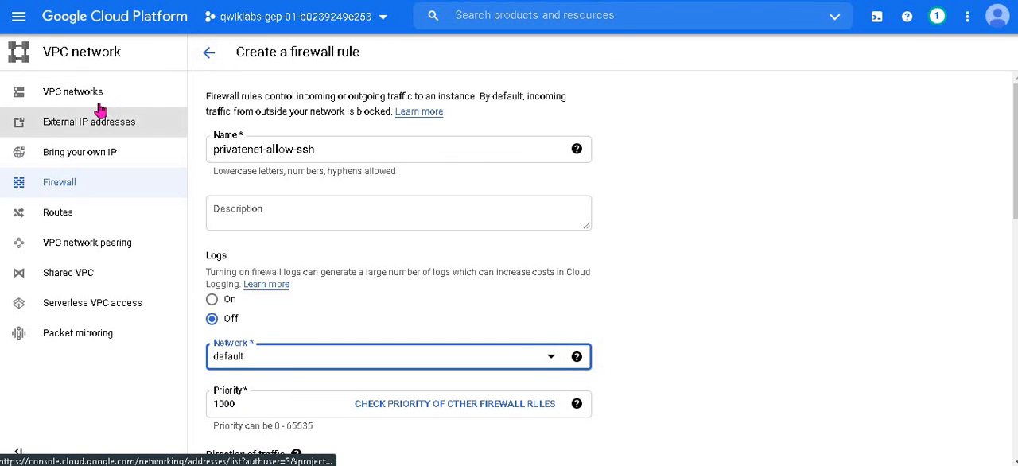
{"action": "left_click", "coordinate": [36, 96]}
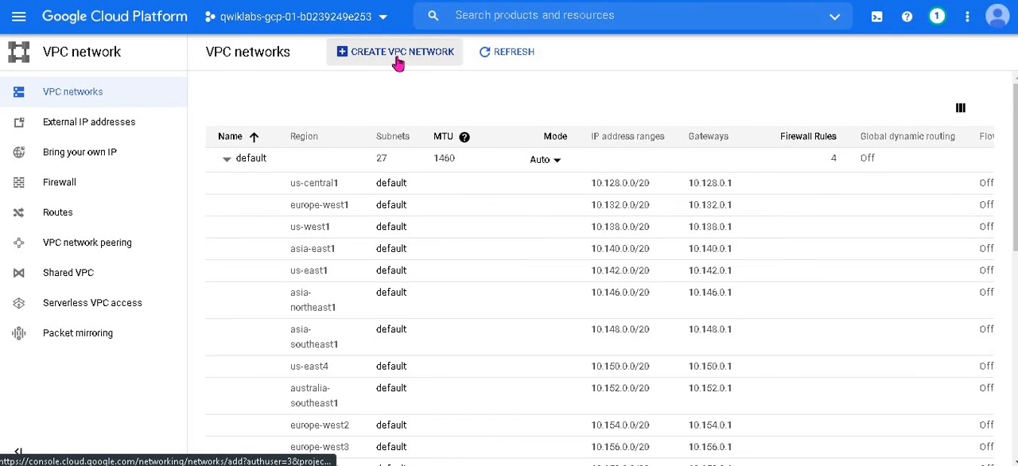
{"action": "scroll", "coordinate": [399, 191], "scroll_direction": "down", "scroll_amount": 5}
{"action": "scroll", "coordinate": [390, 119], "scroll_direction": "up", "scroll_amount": 5}
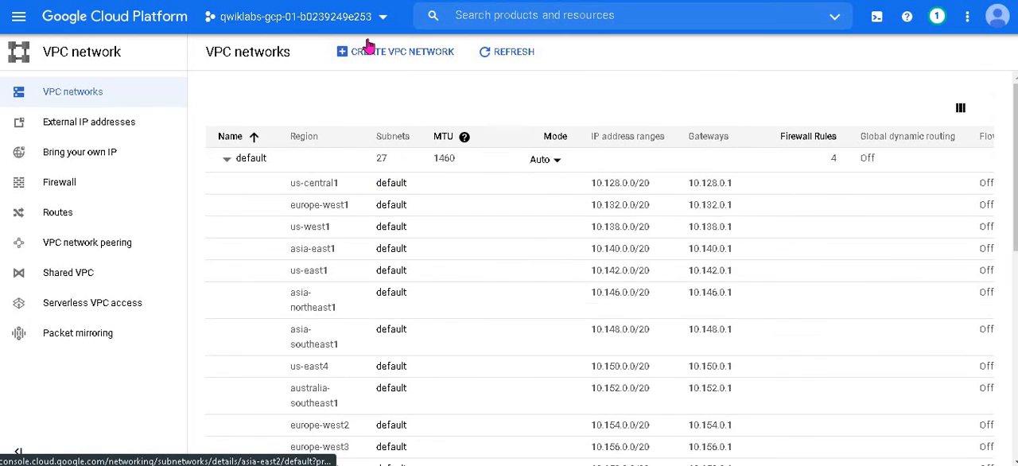
Step: Begin another VPC network and name it privatenet-us, copying the name from the lab's subnet property table
{"action": "left_click", "coordinate": [370, 49]}
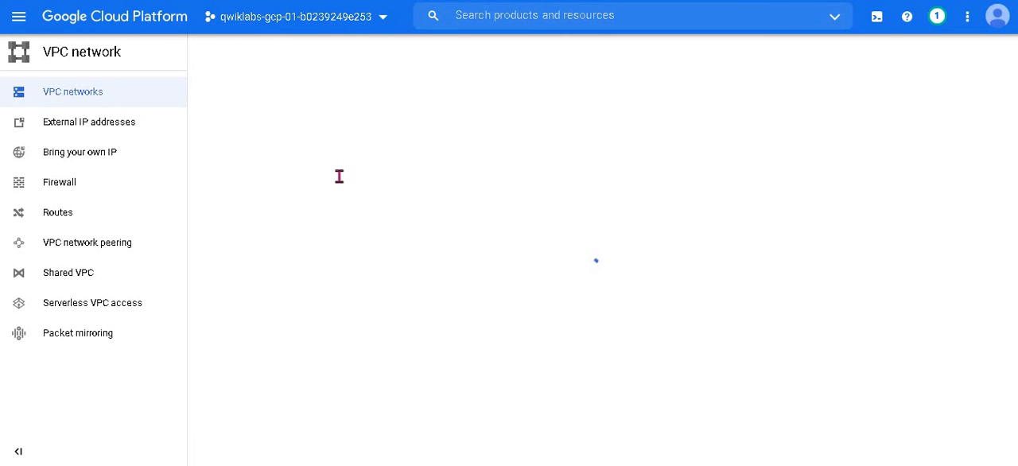
{"action": "left_click", "coordinate": [344, 119]}
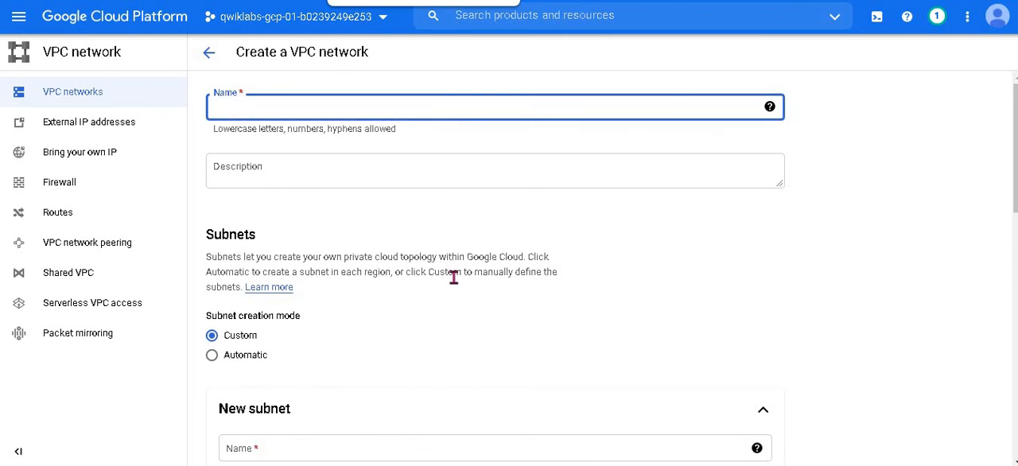
{"action": "key", "text": "alt+Tab"}
{"action": "scroll", "coordinate": [454, 294], "scroll_direction": "up", "scroll_amount": 10}
{"action": "scroll", "coordinate": [454, 294], "scroll_direction": "down", "scroll_amount": 3}
{"action": "scroll", "coordinate": [454, 294], "scroll_direction": "up", "scroll_amount": 1}
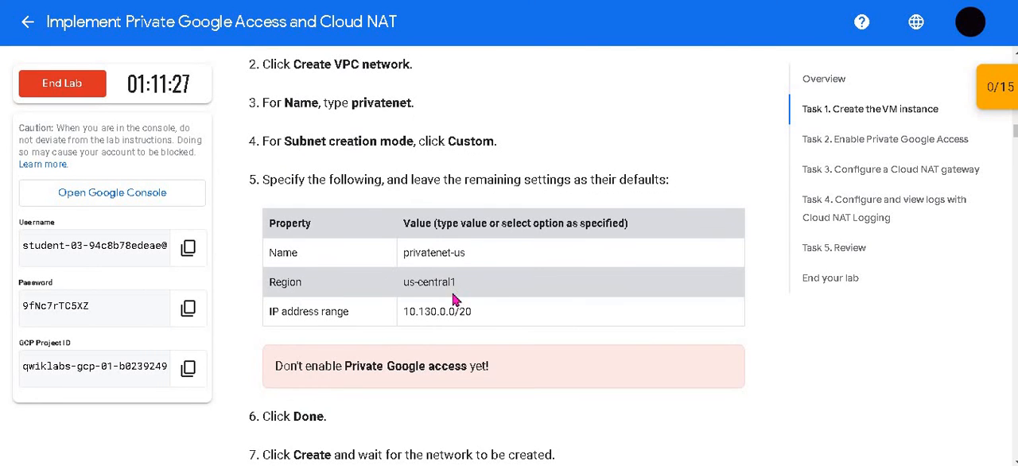
{"action": "left_click_drag", "start_coordinate": [465, 253], "coordinate": [404, 259]}
{"action": "key", "text": "ctrl+c"}
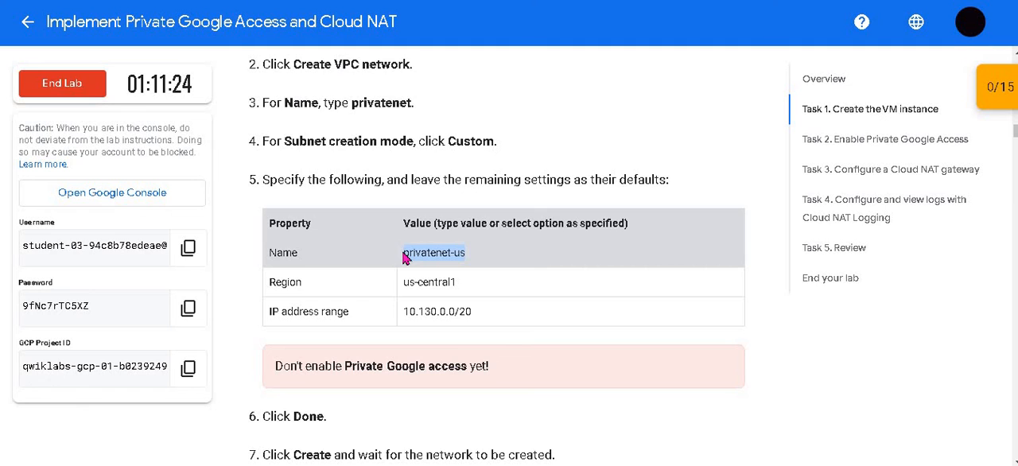
{"action": "key", "text": "alt+Tab"}
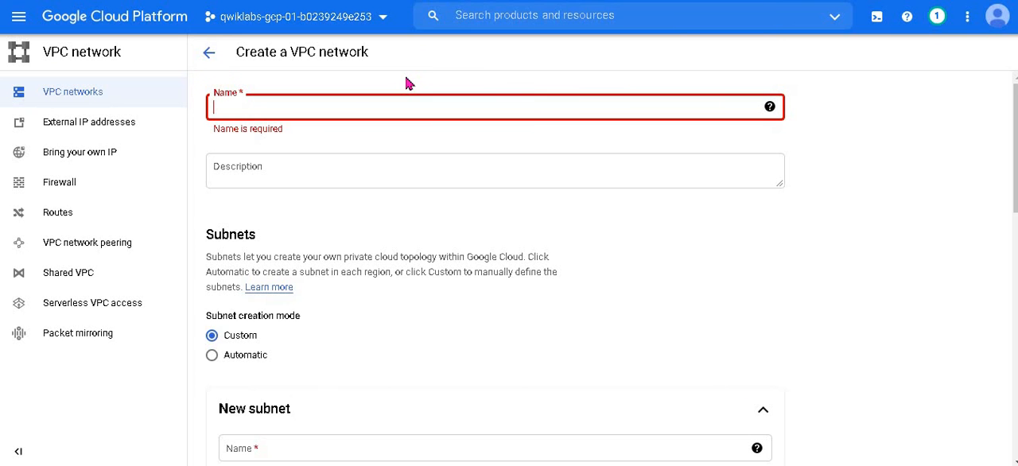
{"action": "key", "text": "ctrl+v"}
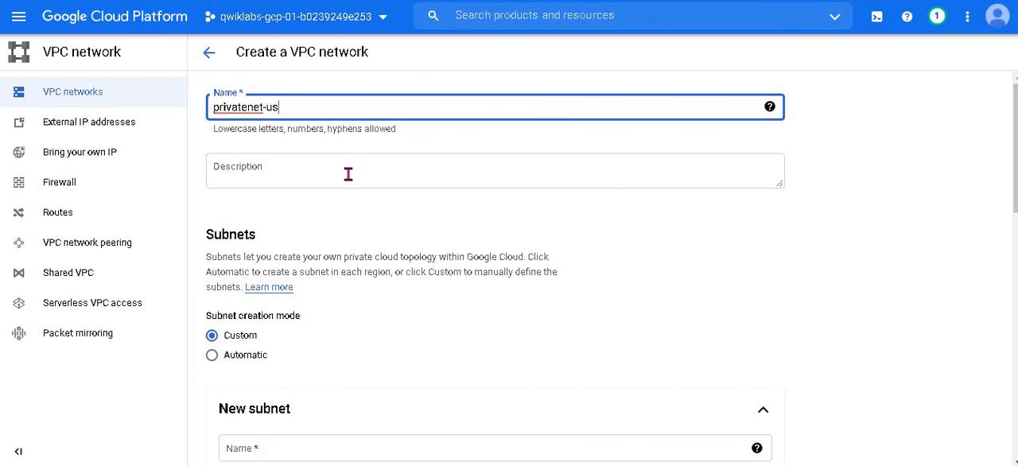
Step: Check the network name in the lab instructions and shorten the new VPC network's name to privatenet
{"action": "scroll", "coordinate": [347, 174], "scroll_direction": "down", "scroll_amount": 4}
{"action": "scroll", "coordinate": [354, 175], "scroll_direction": "up", "scroll_amount": 4}
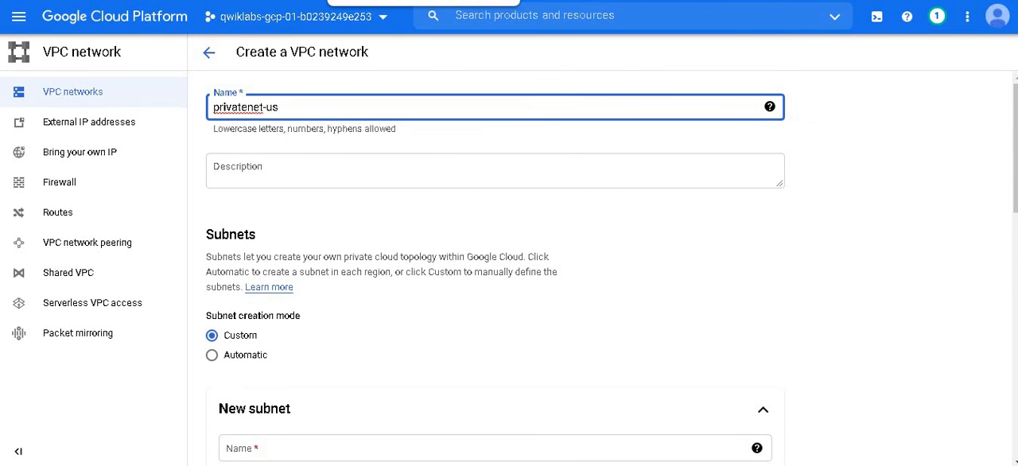
{"action": "left_click", "coordinate": [370, 1]}
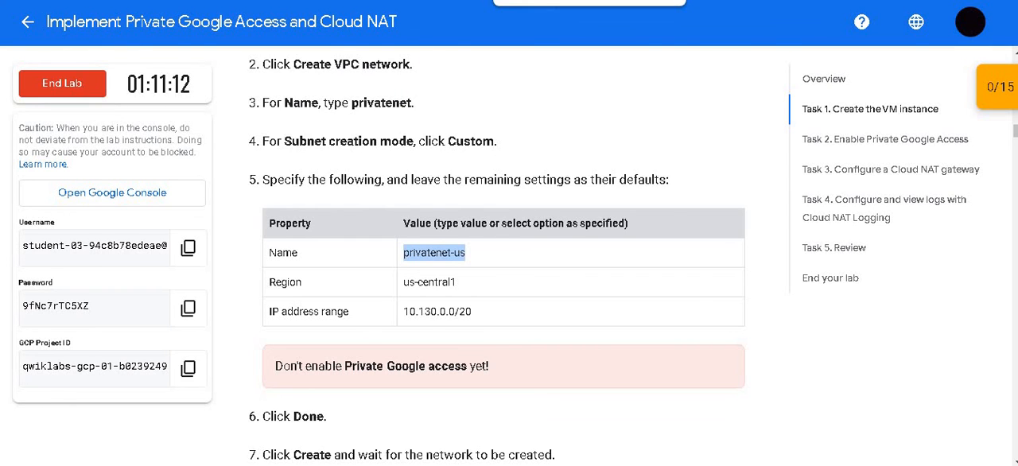
{"action": "left_click", "coordinate": [438, 0]}
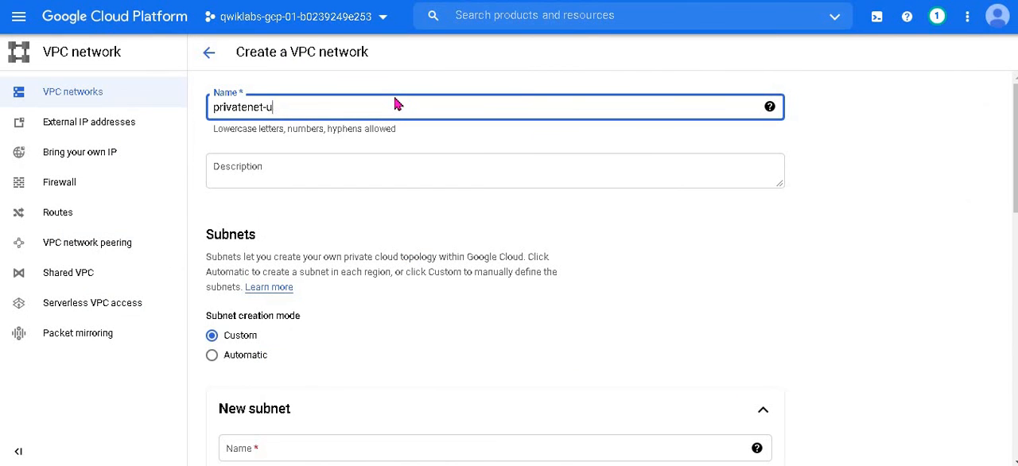
{"action": "key", "text": "BackSpace"}
{"action": "key", "text": "BackSpace"}
Step: Name the new subnet privatenet-us and set its region to us-central1
{"action": "scroll", "coordinate": [398, 104], "scroll_direction": "down", "scroll_amount": 4}
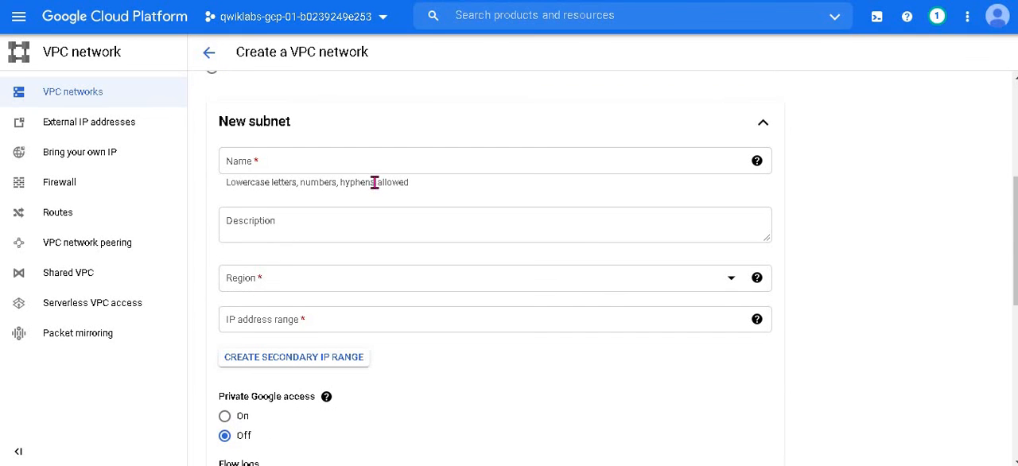
{"action": "left_click", "coordinate": [375, 164]}
{"action": "key", "text": "ctrl+v"}
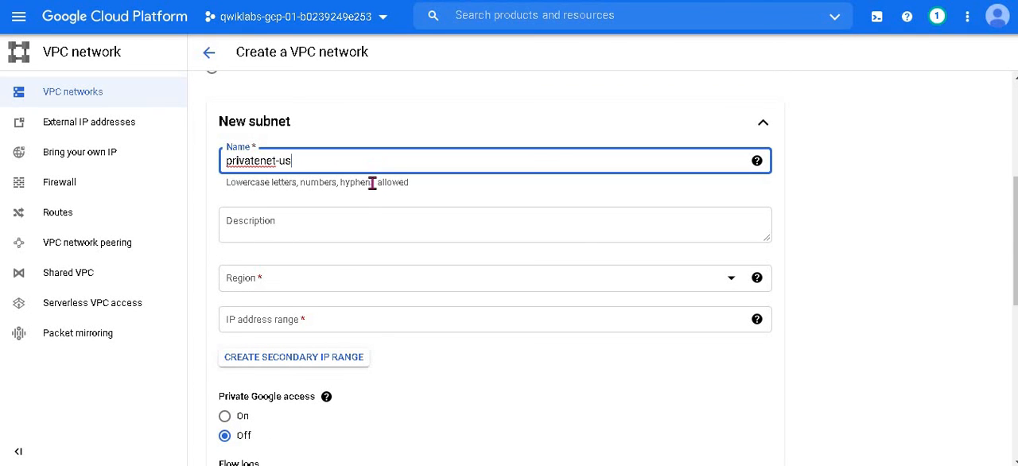
{"action": "left_click", "coordinate": [357, 288]}
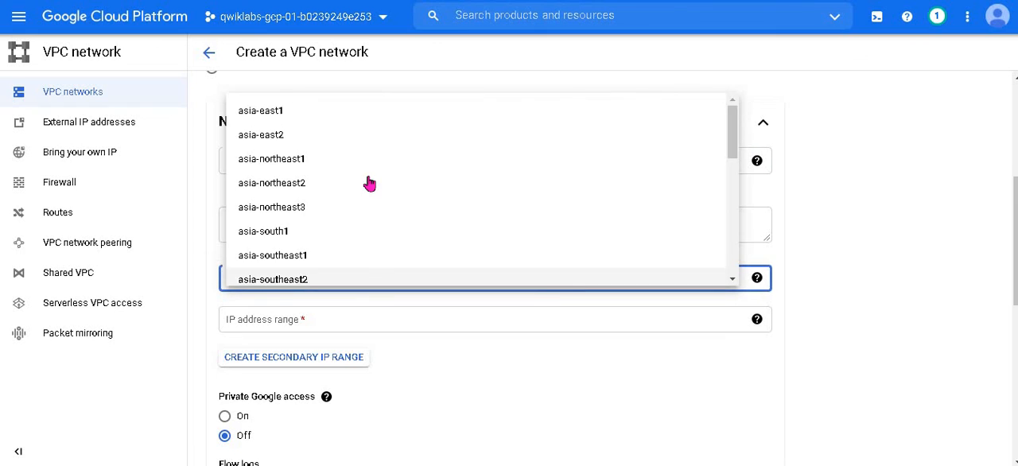
{"action": "scroll", "coordinate": [368, 183], "scroll_direction": "down", "scroll_amount": 5}
{"action": "scroll", "coordinate": [368, 183], "scroll_direction": "down", "scroll_amount": 2}
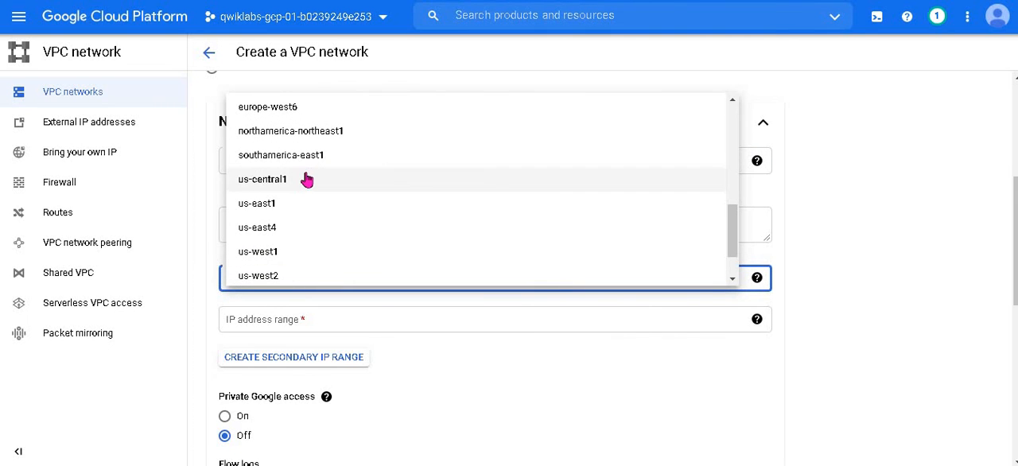
{"action": "left_click", "coordinate": [306, 180]}
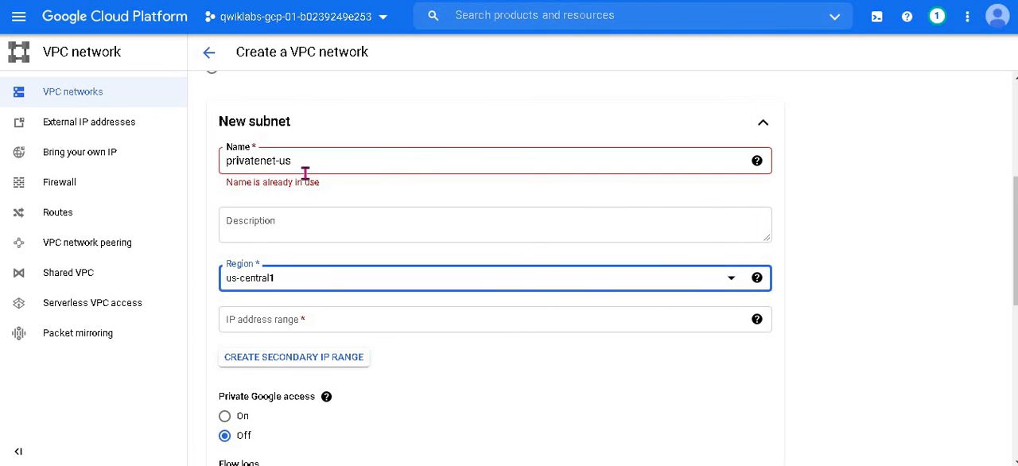
Step: Set the subnet's IP address range to 10.130.0.0/20 and finish the subnet with Private Google access off
{"action": "scroll", "coordinate": [334, 295], "scroll_direction": "down", "scroll_amount": 1}
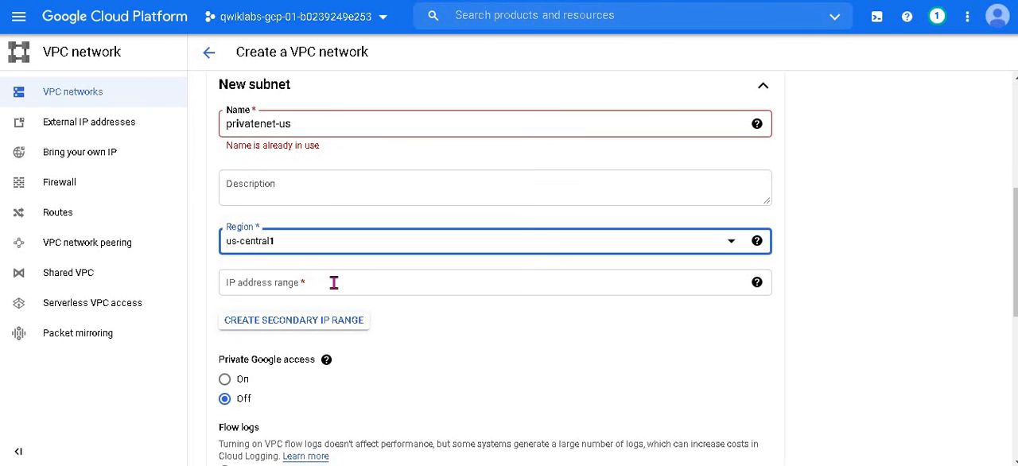
{"action": "left_click", "coordinate": [333, 282]}
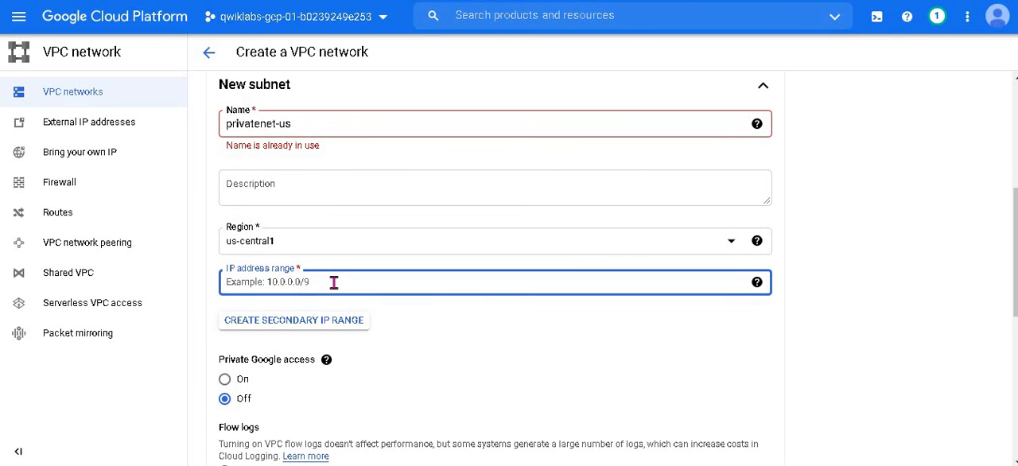
{"action": "type", "text": "10.130.0.0/20"}
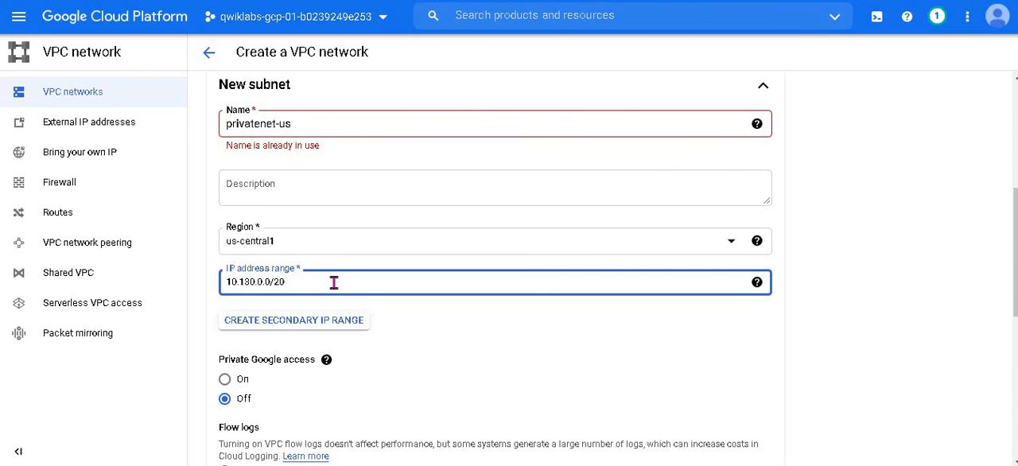
{"action": "scroll", "coordinate": [477, 262], "scroll_direction": "down", "scroll_amount": 4}
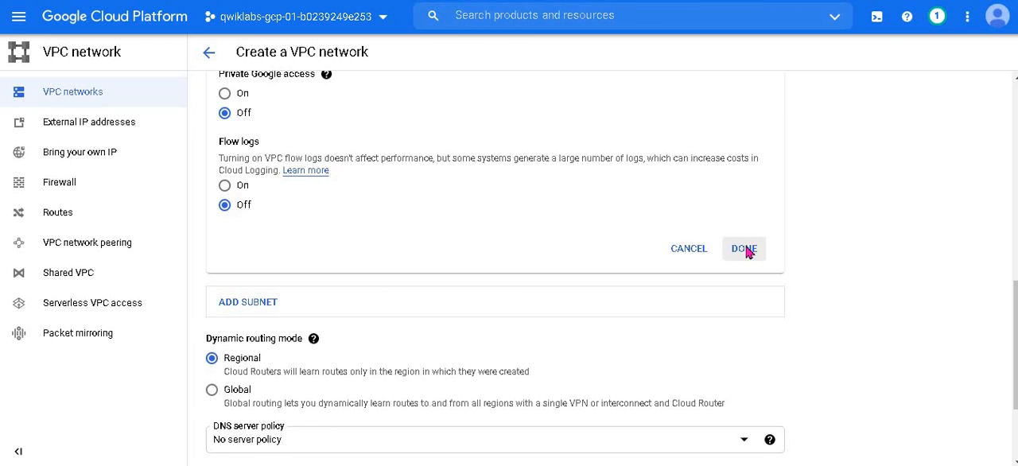
{"action": "left_click", "coordinate": [745, 250]}
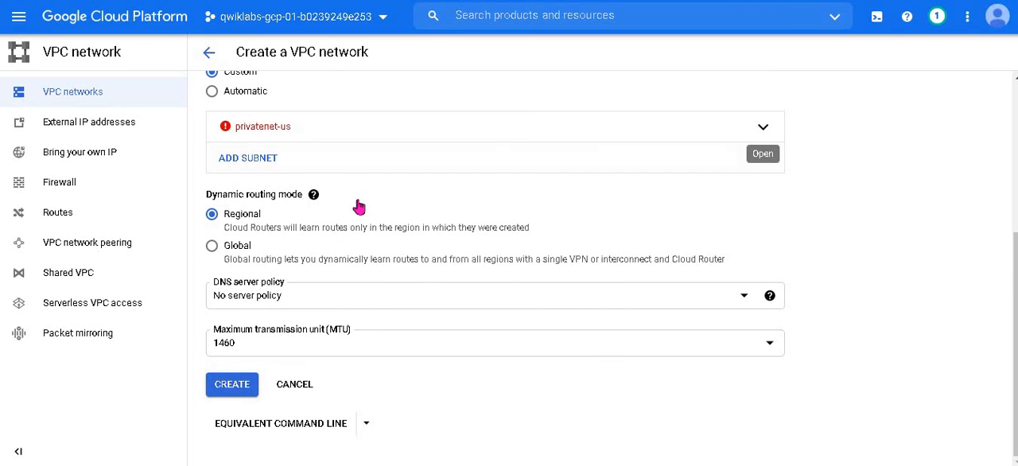
Step: Reopen the privatenet-us subnet to review its settings, and abandon the duplicate VPC network
{"action": "scroll", "coordinate": [359, 207], "scroll_direction": "up", "scroll_amount": 1}
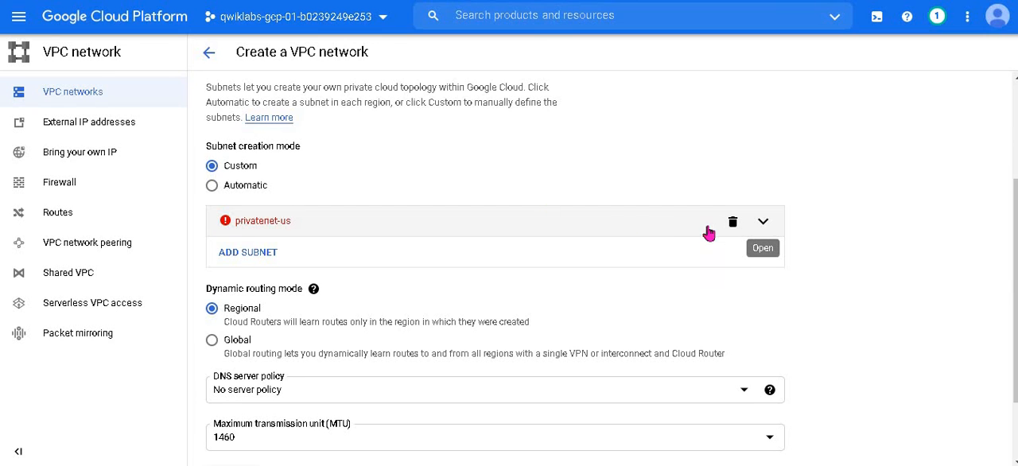
{"action": "left_click", "coordinate": [764, 224]}
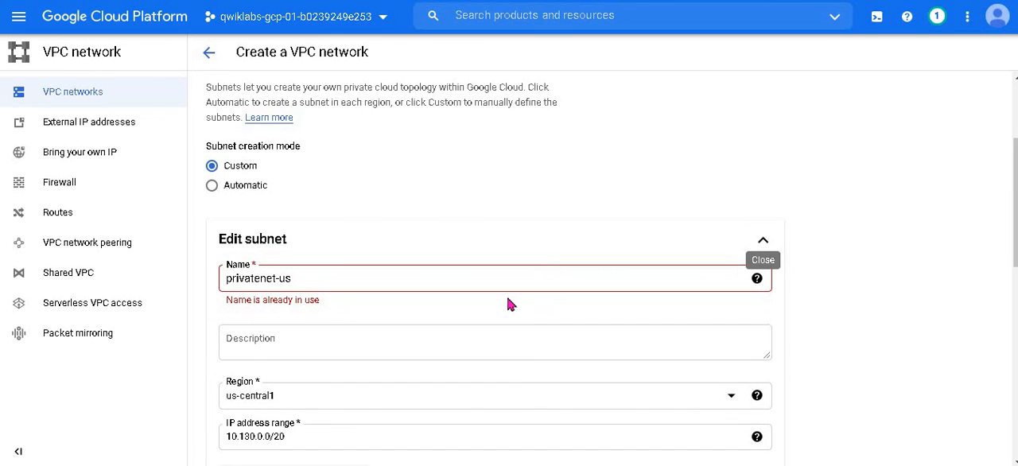
{"action": "scroll", "coordinate": [511, 304], "scroll_direction": "down", "scroll_amount": 3}
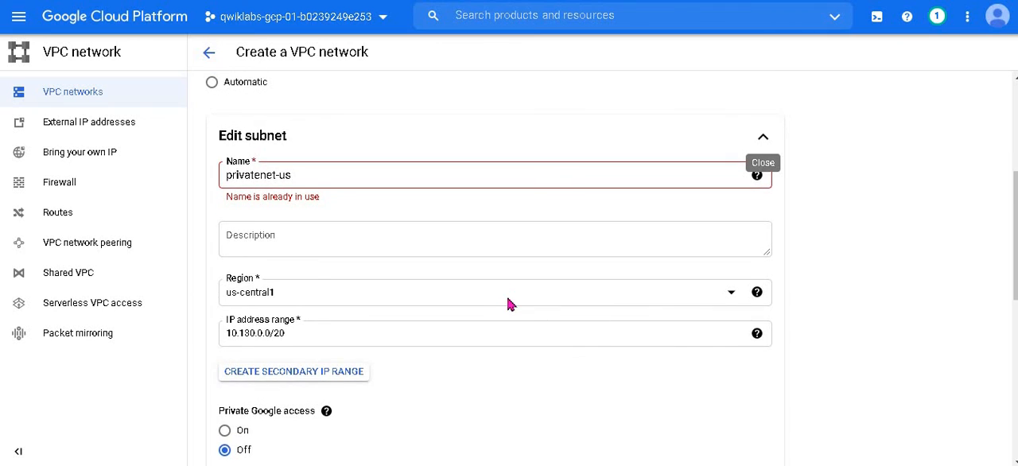
{"action": "scroll", "coordinate": [511, 304], "scroll_direction": "down", "scroll_amount": 1}
{"action": "scroll", "coordinate": [510, 304], "scroll_direction": "up", "scroll_amount": 2}
{"action": "scroll", "coordinate": [511, 304], "scroll_direction": "down", "scroll_amount": 5}
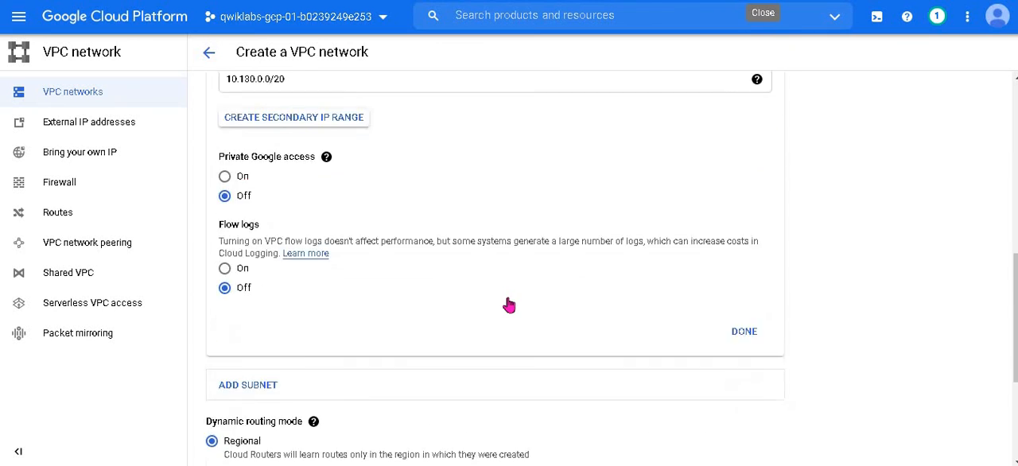
{"action": "scroll", "coordinate": [509, 305], "scroll_direction": "down", "scroll_amount": 1}
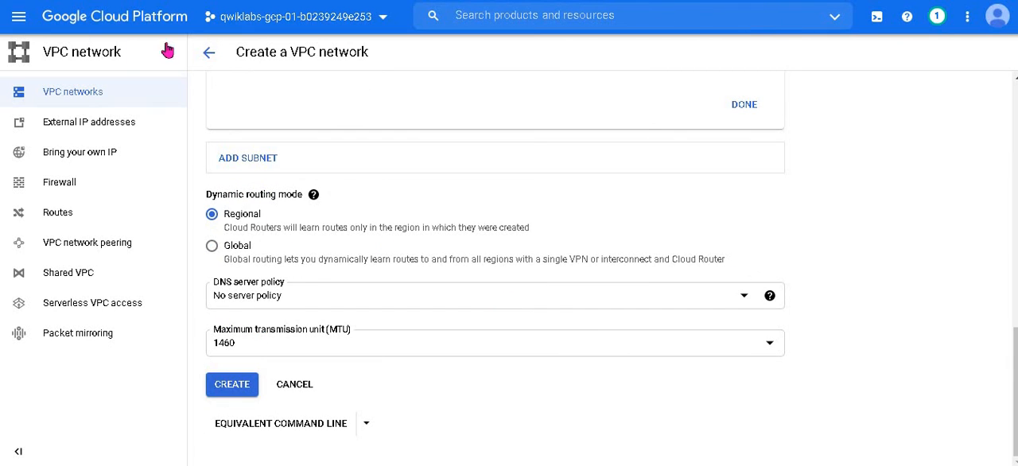
{"action": "left_click", "coordinate": [209, 53]}
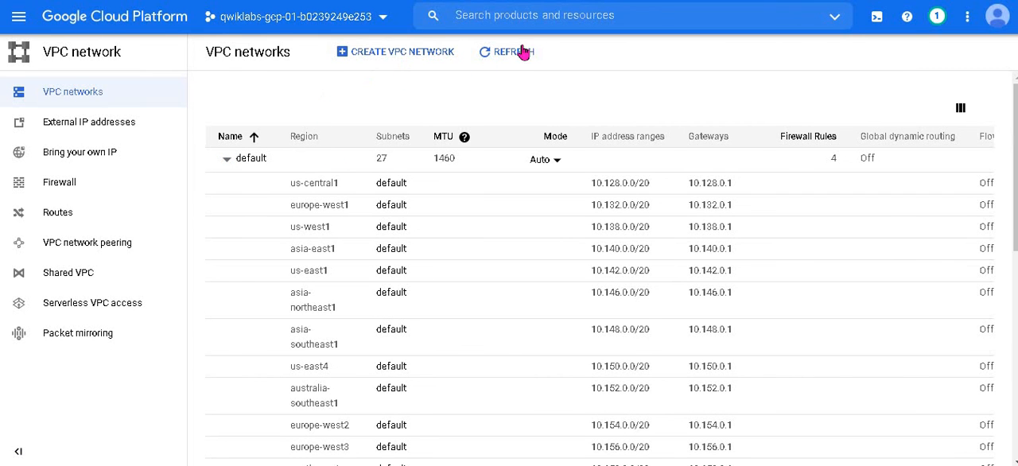
Step: Refresh the VPC networks list, check it for the privatenet network, and return to the firewall rules page
{"action": "left_click", "coordinate": [506, 52]}
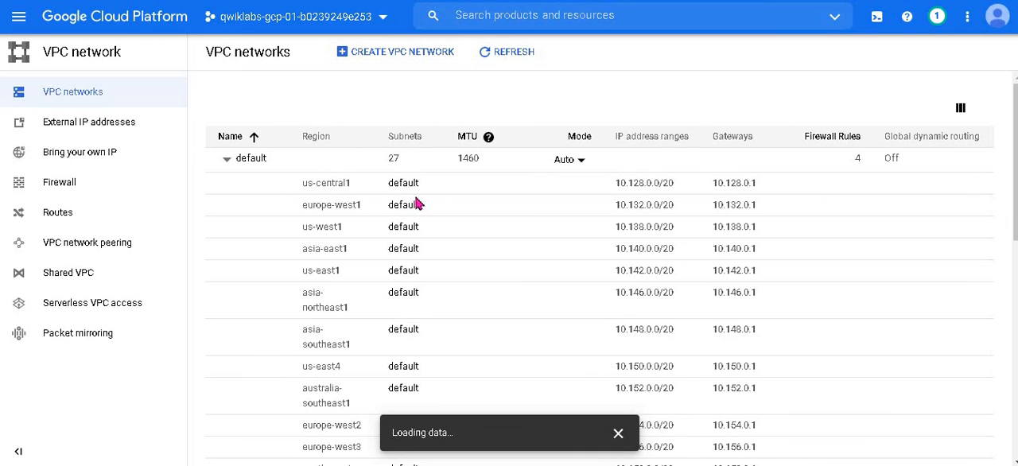
{"action": "scroll", "coordinate": [382, 198], "scroll_direction": "down", "scroll_amount": 10}
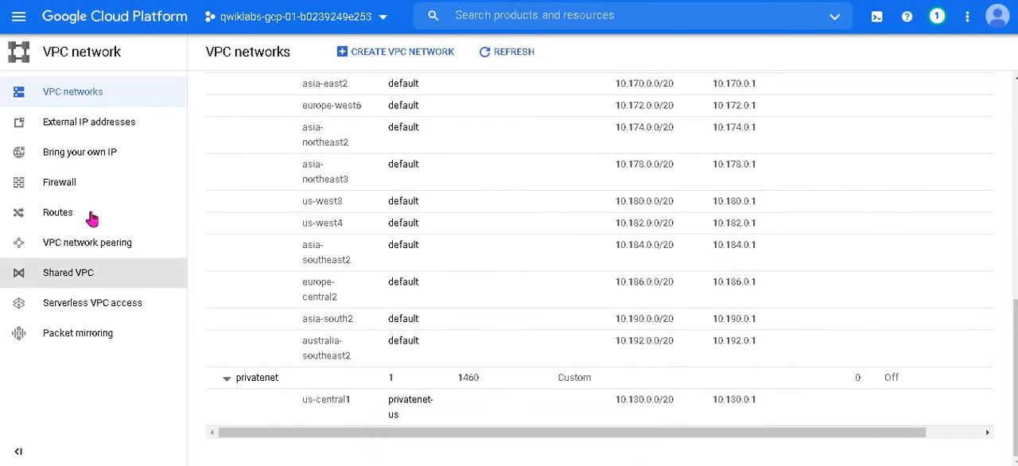
{"action": "left_click", "coordinate": [48, 184]}
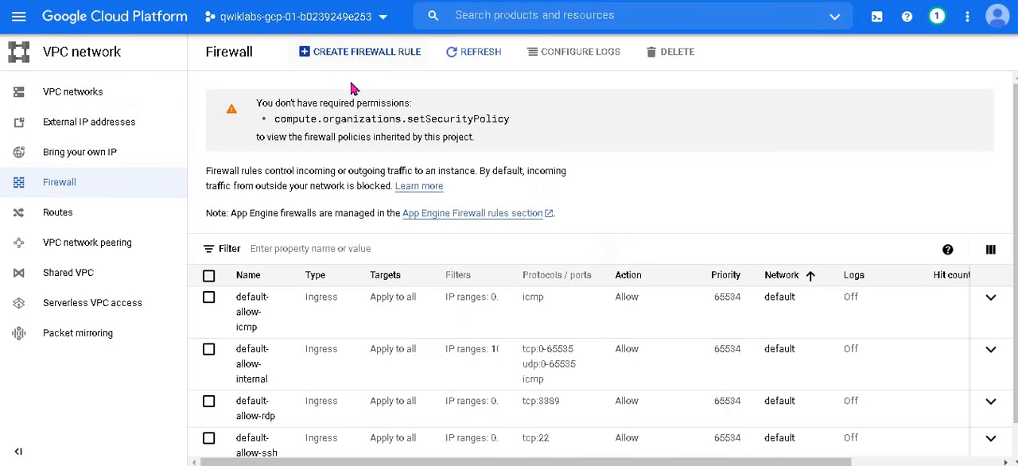
Step: Start a new firewall rule and name it privatenet-allow-ssh, copying the name from the lab instructions
{"action": "left_click", "coordinate": [371, 50]}
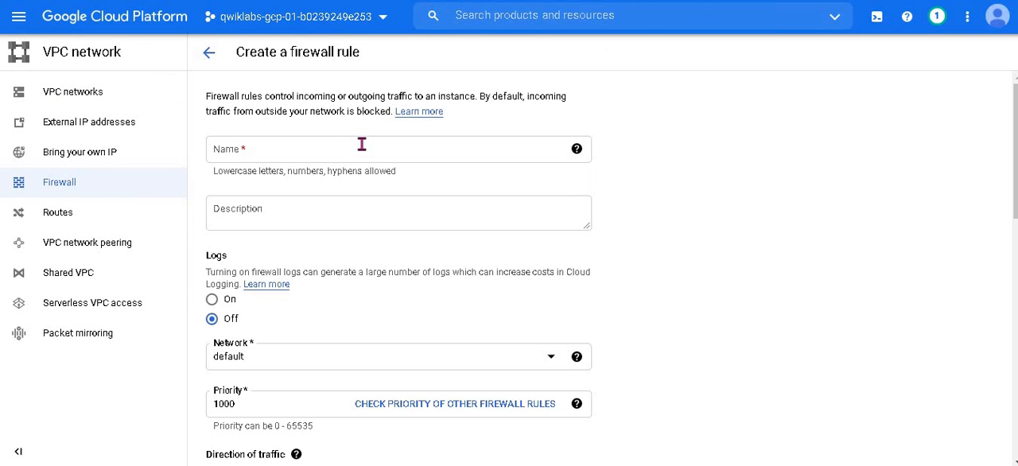
{"action": "left_click", "coordinate": [367, 147]}
{"action": "key", "text": "alt+Tab"}
{"action": "scroll", "coordinate": [475, 190], "scroll_direction": "down", "scroll_amount": 6}
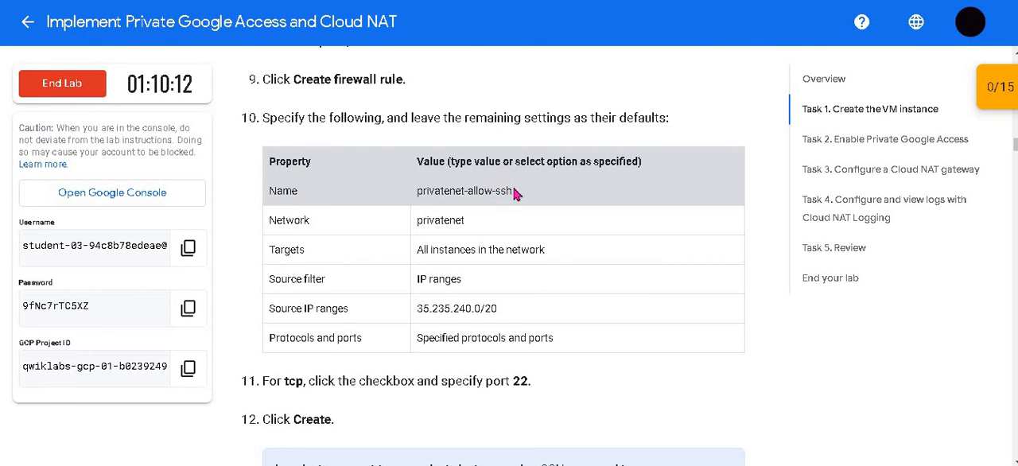
{"action": "left_click_drag", "start_coordinate": [512, 191], "coordinate": [419, 190]}
{"action": "key", "text": "ctrl+c"}
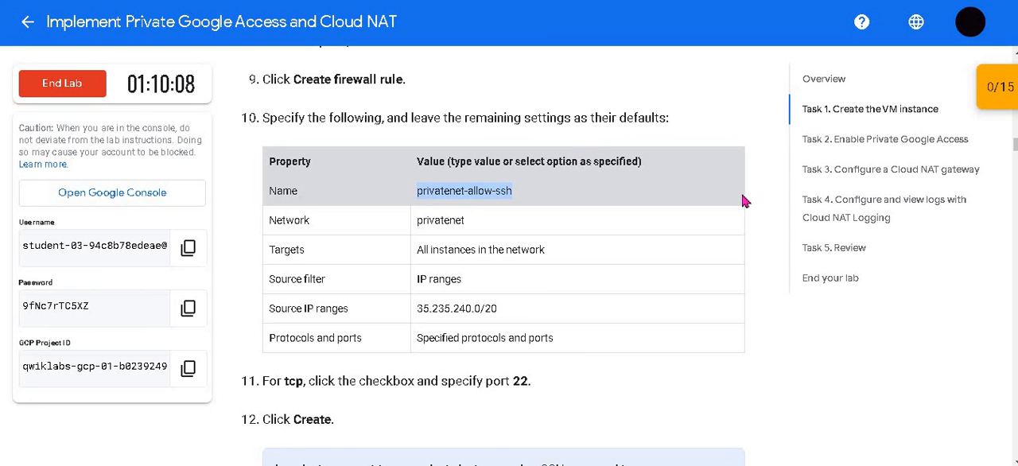
{"action": "left_click", "coordinate": [531, 1]}
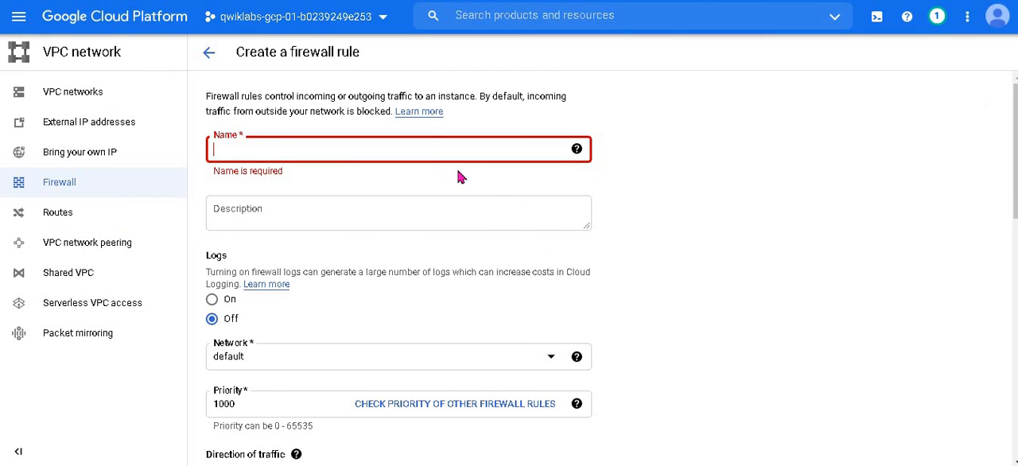
{"action": "key", "text": "ctrl+v"}
Step: Set the firewall rule's network to privatenet, as given in the lab instructions
{"action": "key", "text": "ctrl+Tab"}
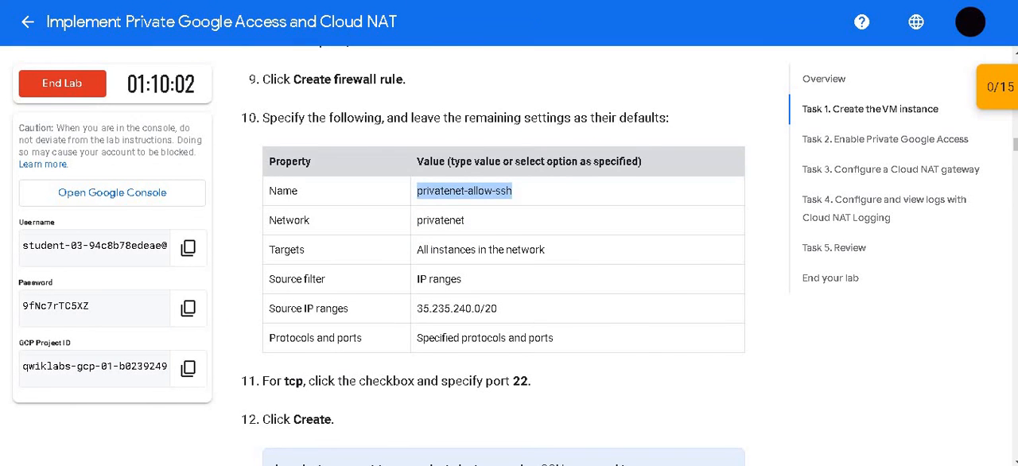
{"action": "left_click", "coordinate": [531, 2]}
{"action": "scroll", "coordinate": [461, 162], "scroll_direction": "down", "scroll_amount": 3}
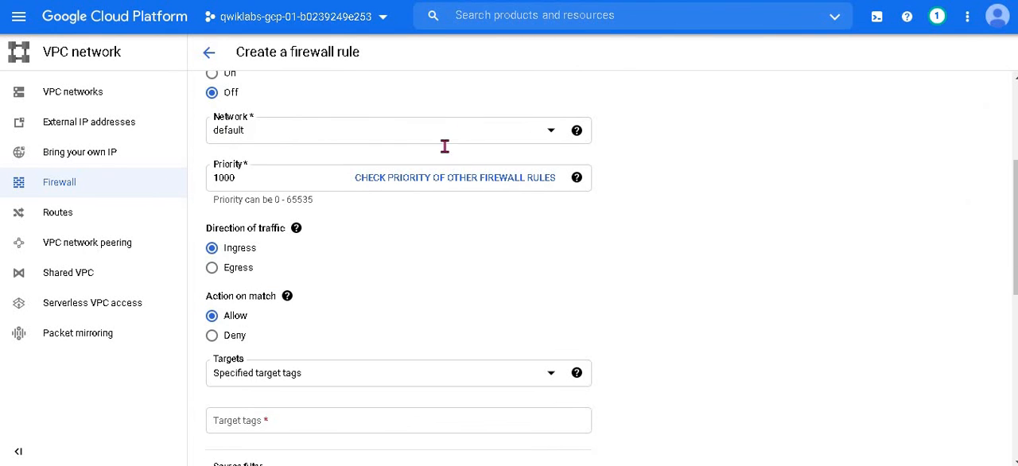
{"action": "left_click", "coordinate": [442, 137]}
{"action": "left_click", "coordinate": [364, 211]}
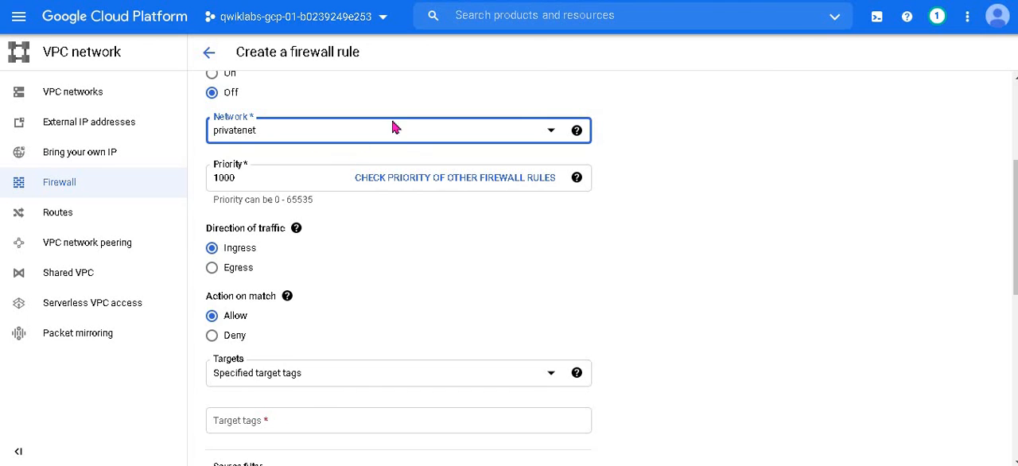
Step: Check the required targets in the lab instructions and set the rule's targets to All instances in the network
{"action": "left_click", "coordinate": [373, 1]}
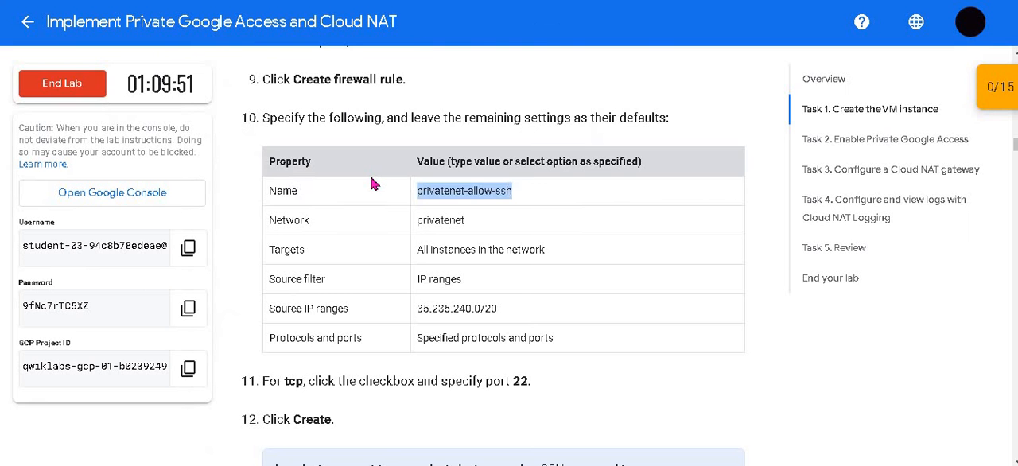
{"action": "scroll", "coordinate": [373, 184], "scroll_direction": "down", "scroll_amount": 1}
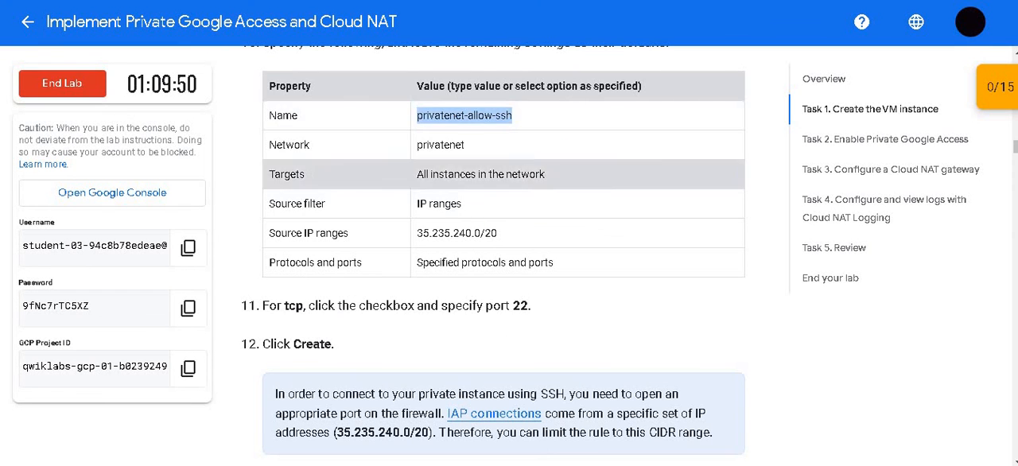
{"action": "left_click", "coordinate": [532, 2]}
{"action": "scroll", "coordinate": [458, 187], "scroll_direction": "down", "scroll_amount": 3}
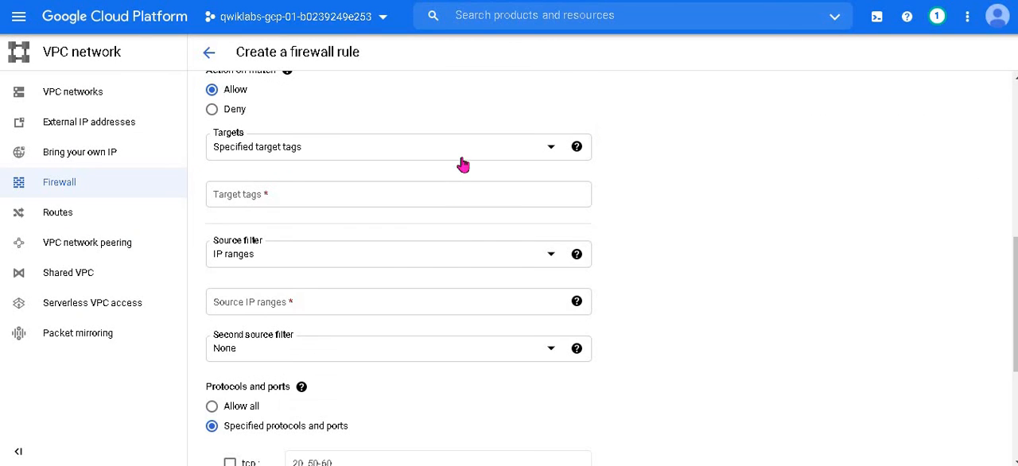
{"action": "left_click", "coordinate": [382, 1]}
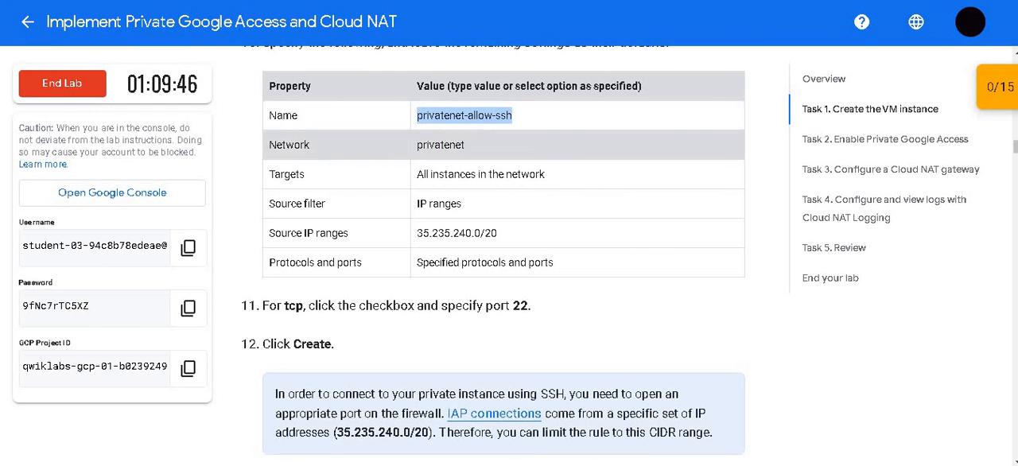
{"action": "left_click", "coordinate": [533, 2]}
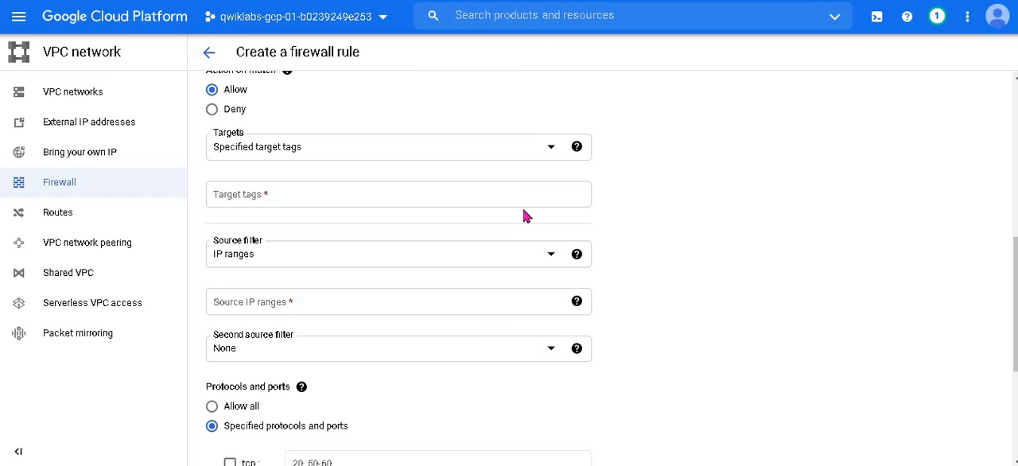
{"action": "left_click", "coordinate": [442, 153]}
{"action": "left_click", "coordinate": [420, 156]}
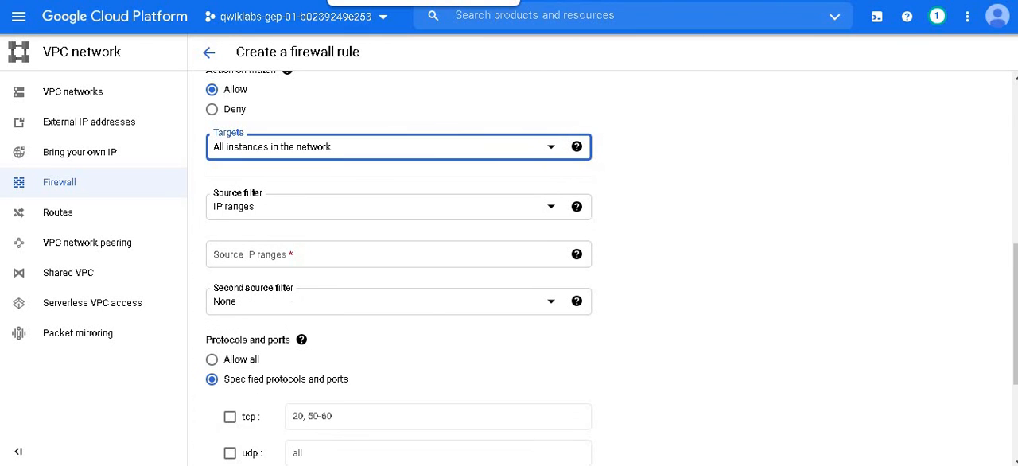
Step: Copy the source IP range 35.235.240.0/20 from the lab instructions into the firewall rule's source IP ranges
{"action": "left_click", "coordinate": [381, 2]}
{"action": "left_click", "coordinate": [533, 1]}
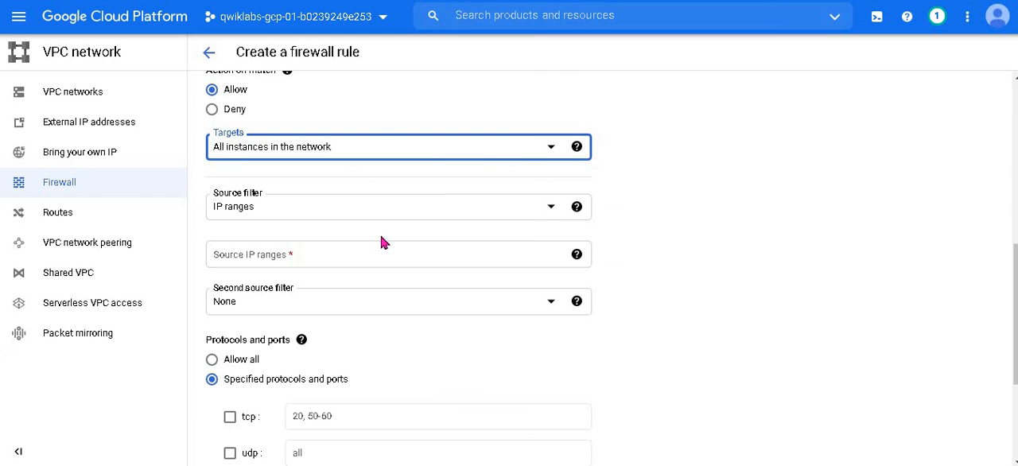
{"action": "left_click", "coordinate": [381, 2]}
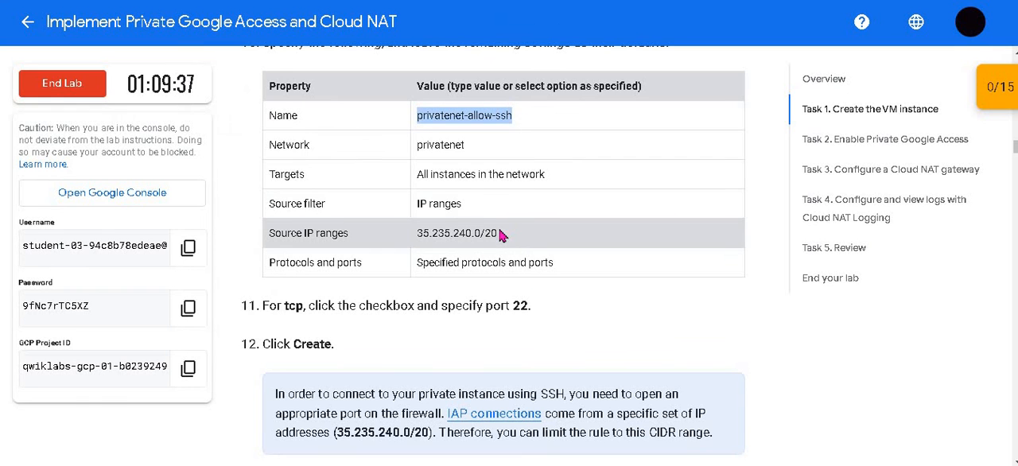
{"action": "left_click", "coordinate": [442, 235]}
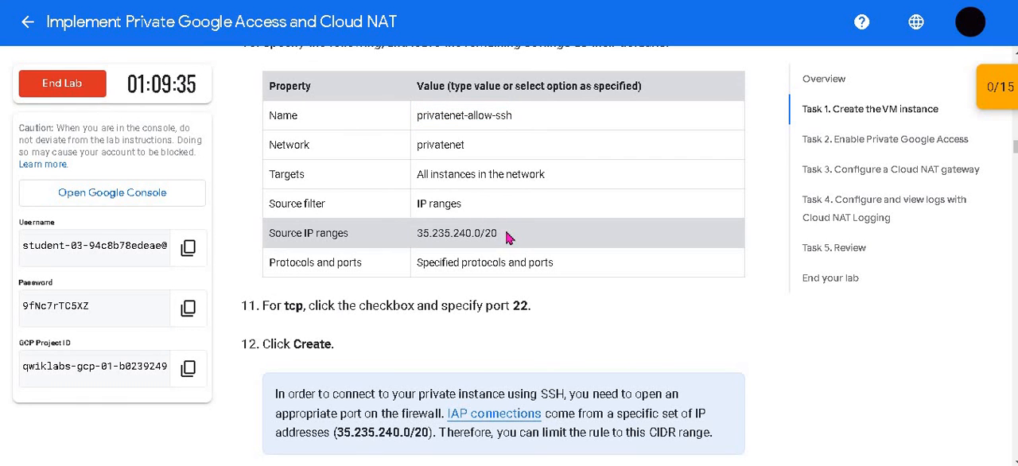
{"action": "left_click_drag", "start_coordinate": [497, 233], "coordinate": [417, 232]}
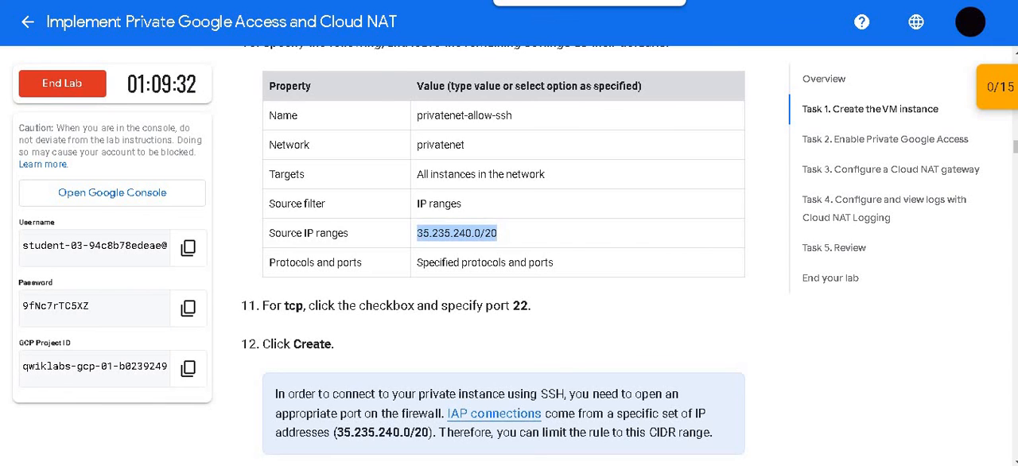
{"action": "left_click", "coordinate": [517, 2]}
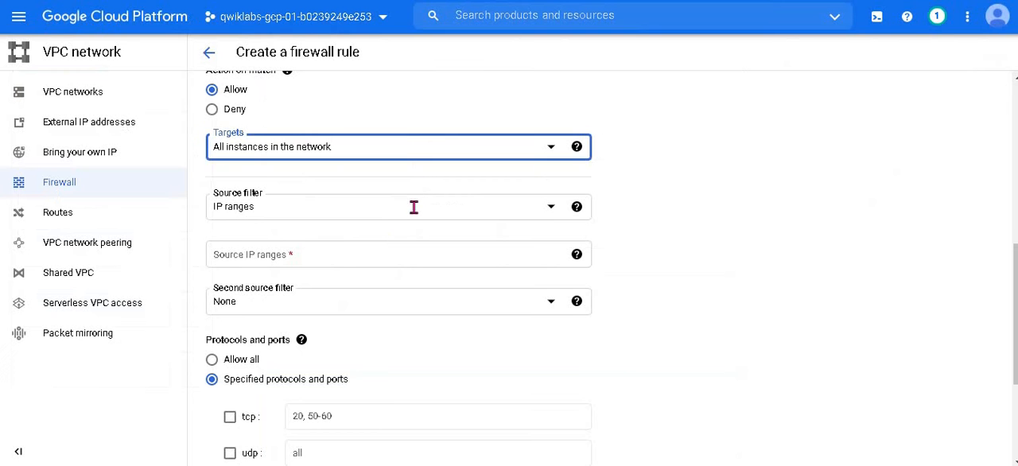
{"action": "left_click", "coordinate": [386, 254]}
{"action": "type", "text": "35.235.240.0/20"}
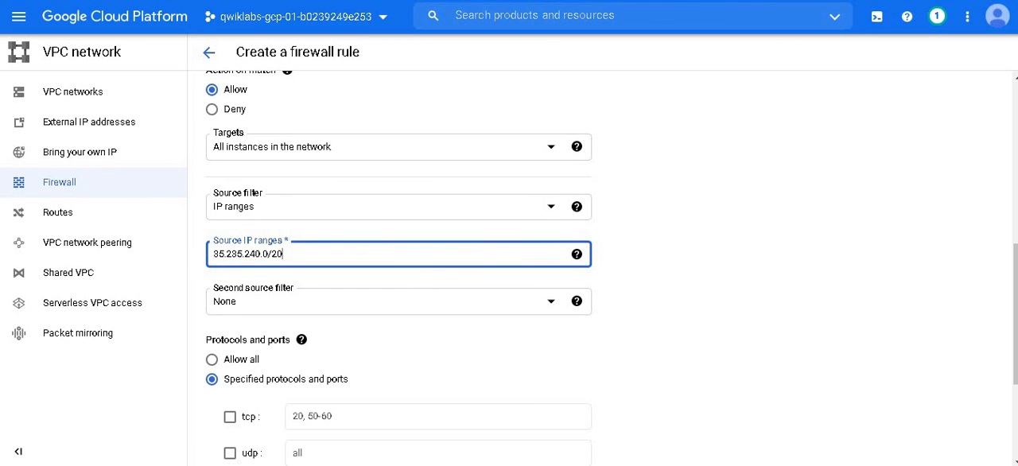
Step: Check the protocol requirements in the lab instructions, allow tcp port 22 in the rule, and create the firewall rule
{"action": "left_click", "coordinate": [373, 2]}
{"action": "scroll", "coordinate": [458, 175], "scroll_direction": "down", "scroll_amount": 1}
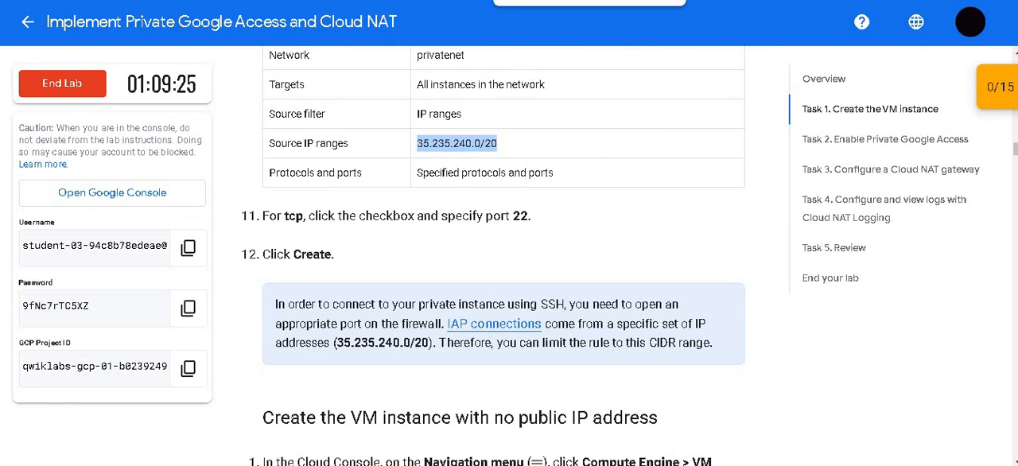
{"action": "left_click", "coordinate": [517, 2]}
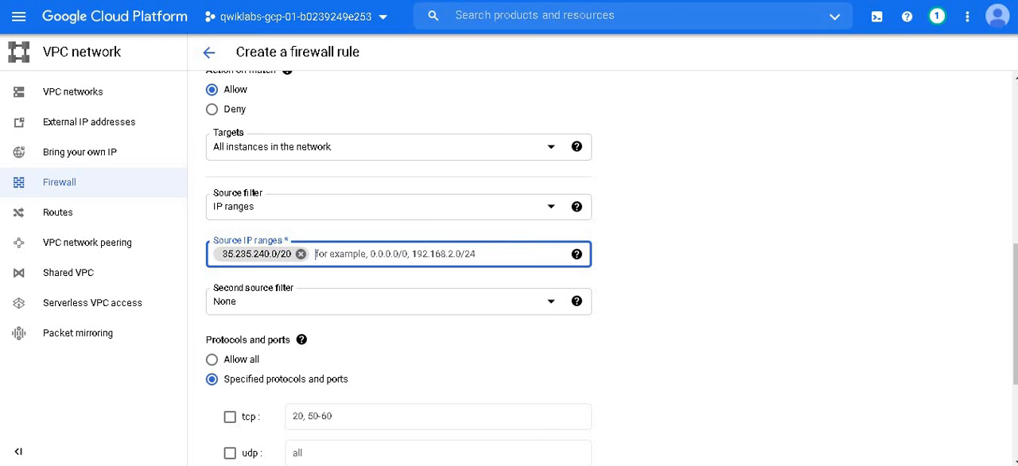
{"action": "left_click", "coordinate": [374, 2]}
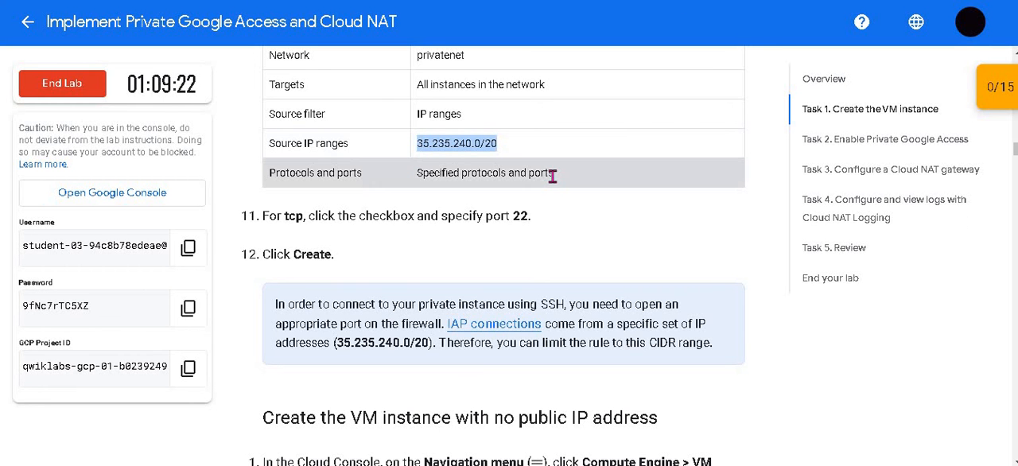
{"action": "left_click_drag", "start_coordinate": [554, 173], "coordinate": [420, 170]}
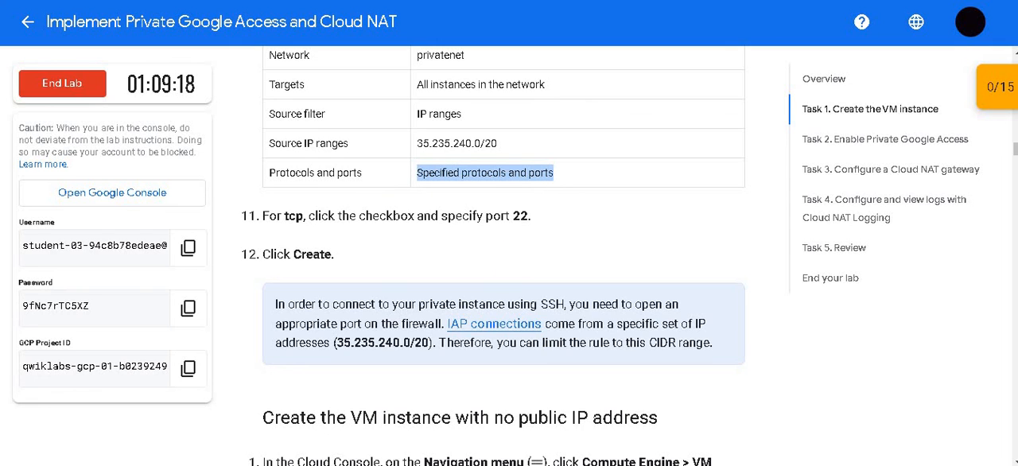
{"action": "left_click", "coordinate": [525, 2]}
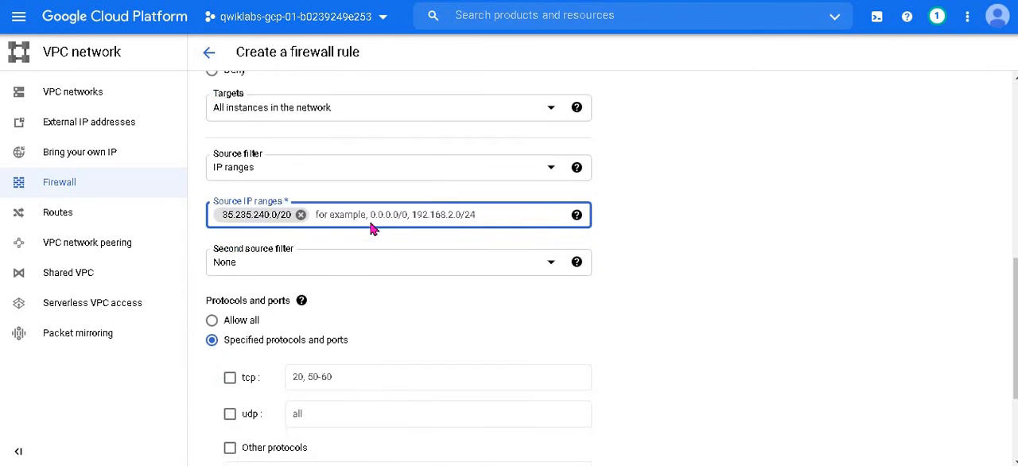
{"action": "scroll", "coordinate": [372, 229], "scroll_direction": "down", "scroll_amount": 1}
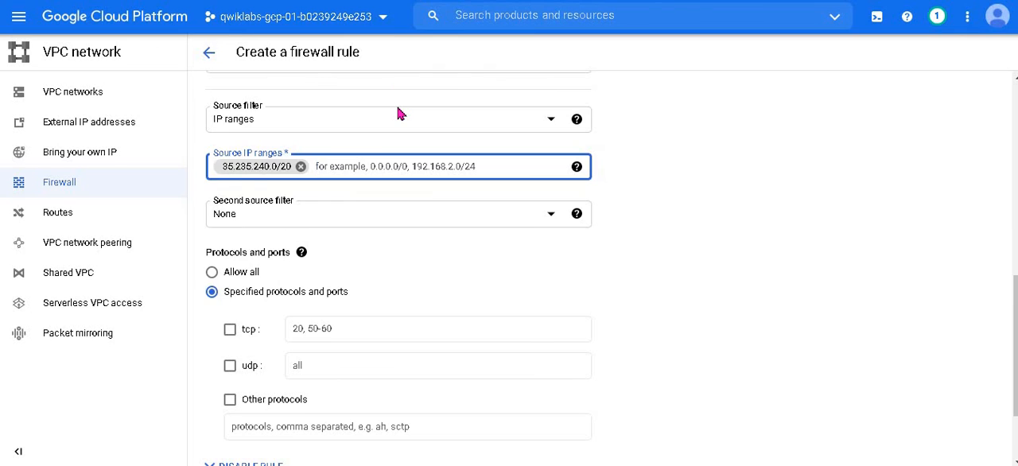
{"action": "scroll", "coordinate": [399, 113], "scroll_direction": "down", "scroll_amount": 2}
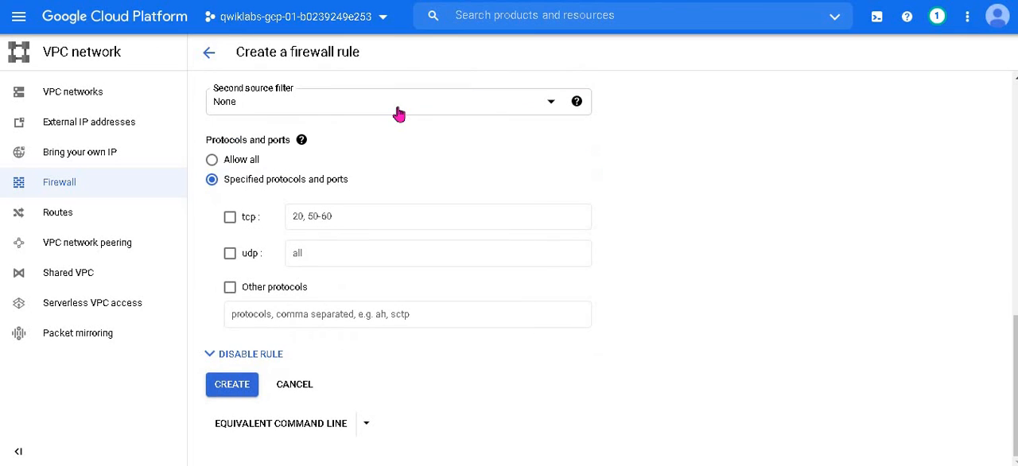
{"action": "left_click", "coordinate": [229, 216]}
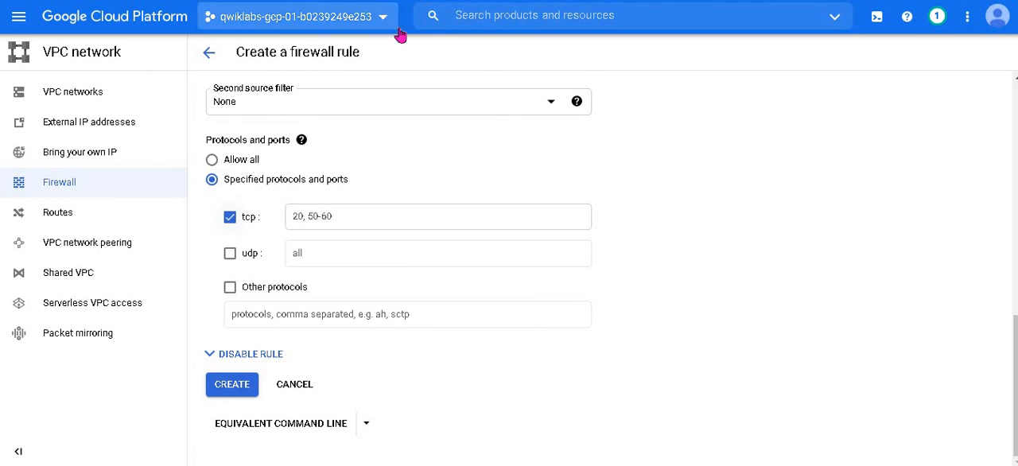
{"action": "left_click", "coordinate": [441, 215]}
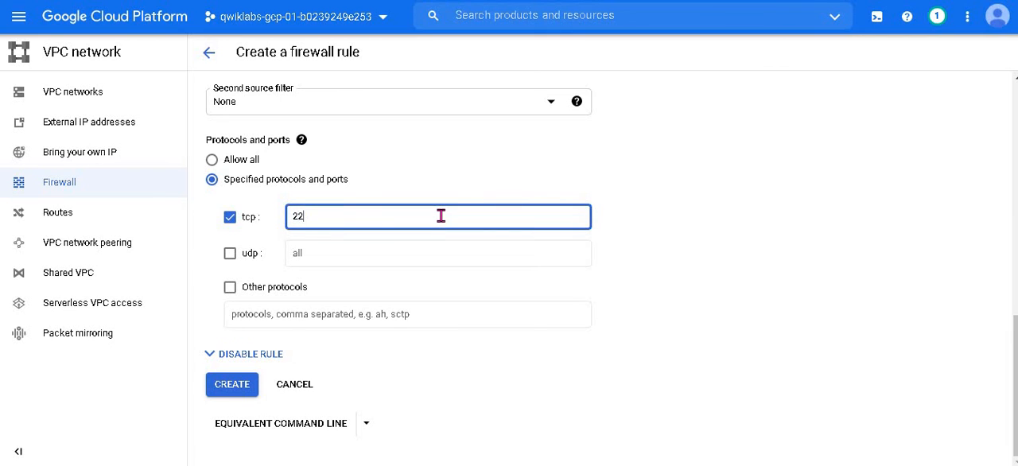
{"action": "left_click", "coordinate": [231, 385]}
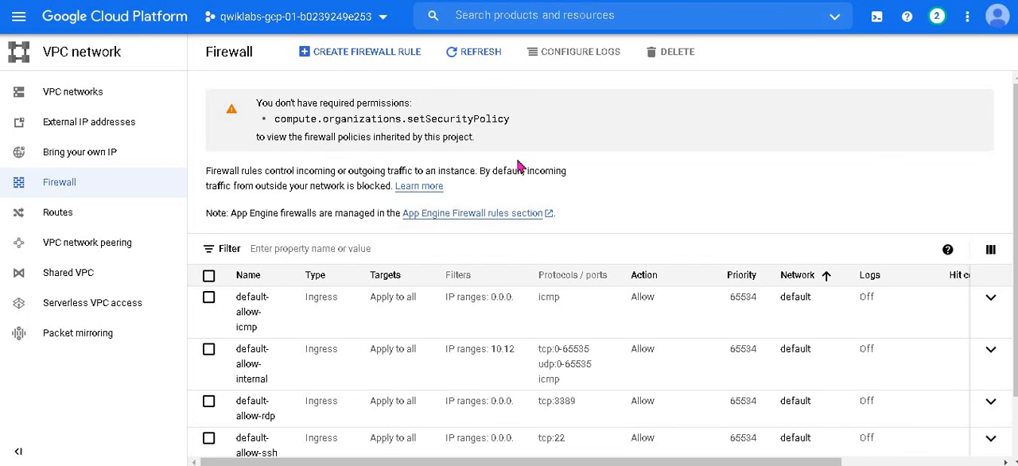
Step: Refresh the firewall rules list and check it for the privatenet-allow-ssh rule
{"action": "left_click", "coordinate": [477, 57]}
{"action": "left_click", "coordinate": [480, 51]}
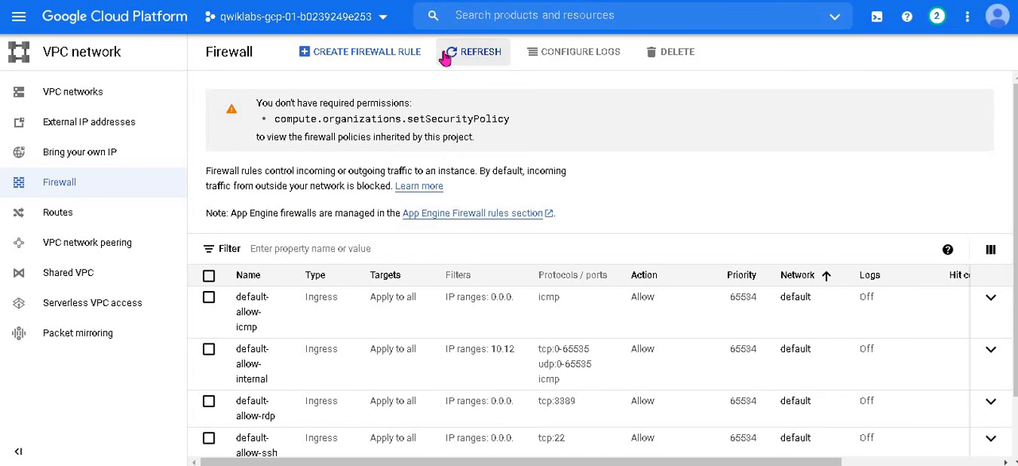
{"action": "scroll", "coordinate": [384, 300], "scroll_direction": "down", "scroll_amount": 1}
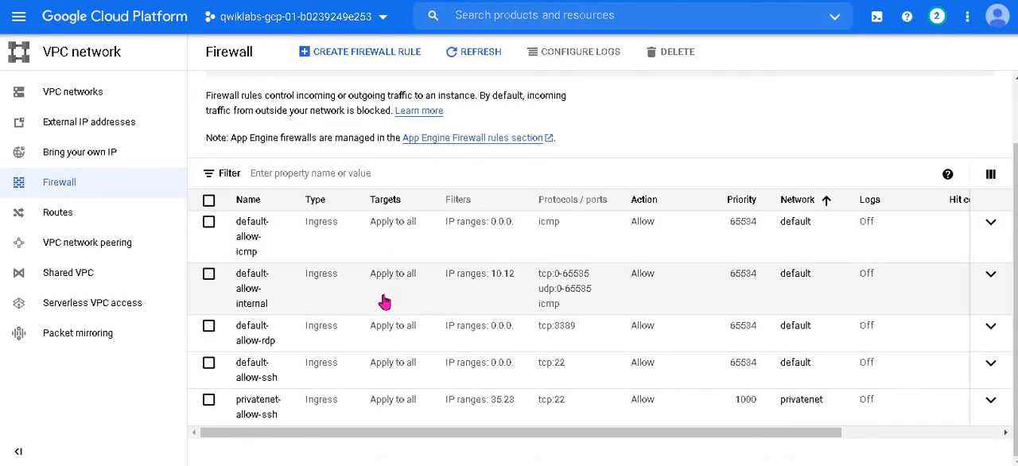
{"action": "scroll", "coordinate": [384, 300], "scroll_direction": "up", "scroll_amount": 1}
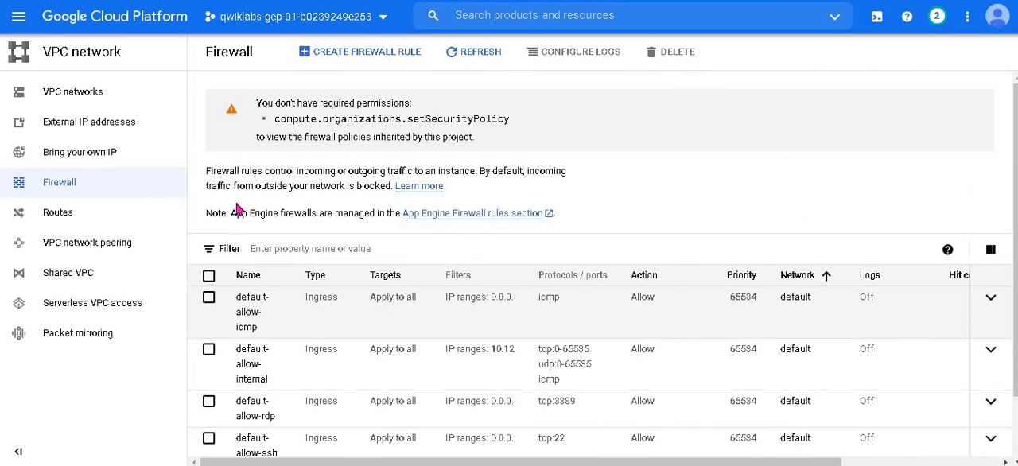
{"action": "scroll", "coordinate": [262, 425], "scroll_direction": "down", "scroll_amount": 1}
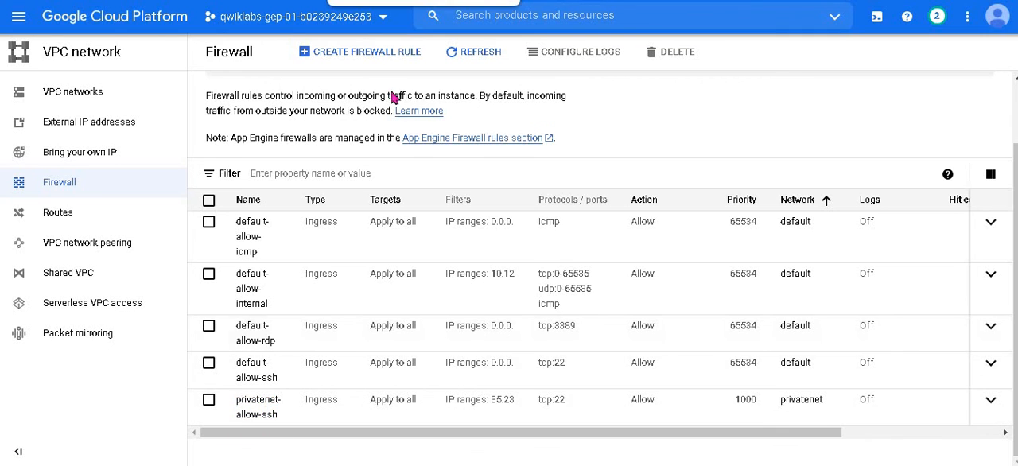
Step: Switch to the lab instructions and read the section on creating the VM instance with no public IP address
{"action": "key", "text": "alt+Tab"}
{"action": "scroll", "coordinate": [348, 232], "scroll_direction": "down", "scroll_amount": 5}
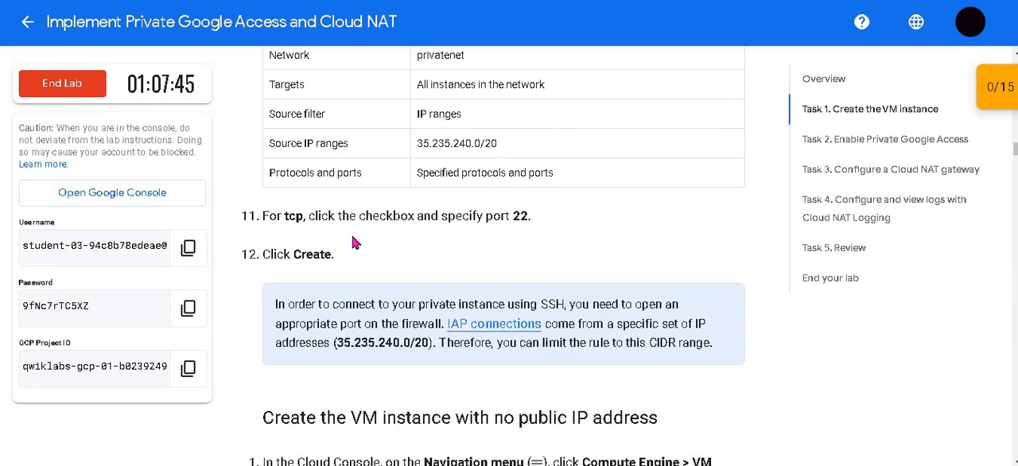
{"action": "scroll", "coordinate": [356, 243], "scroll_direction": "down", "scroll_amount": 4}
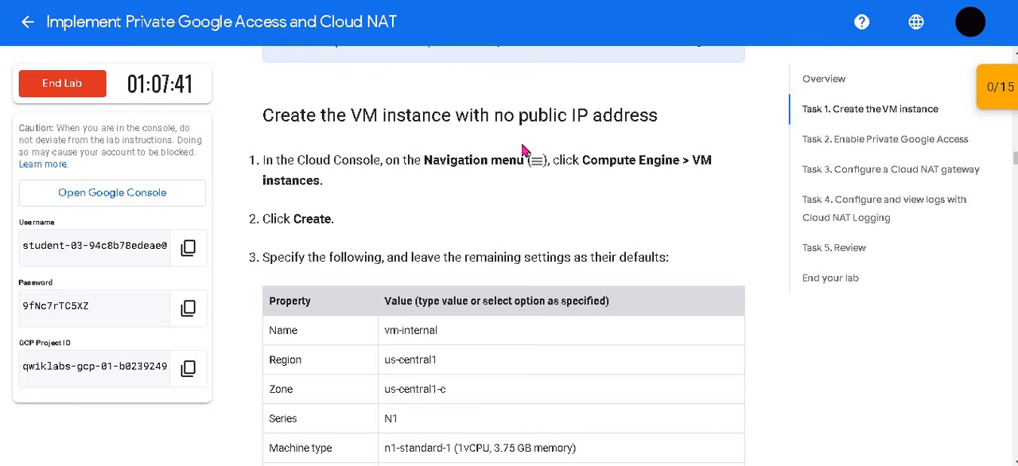
Step: Switch to the Google Cloud console, go to the Compute Engine VM instances page, and start creating a new instance
{"action": "key", "text": "alt+Tab"}
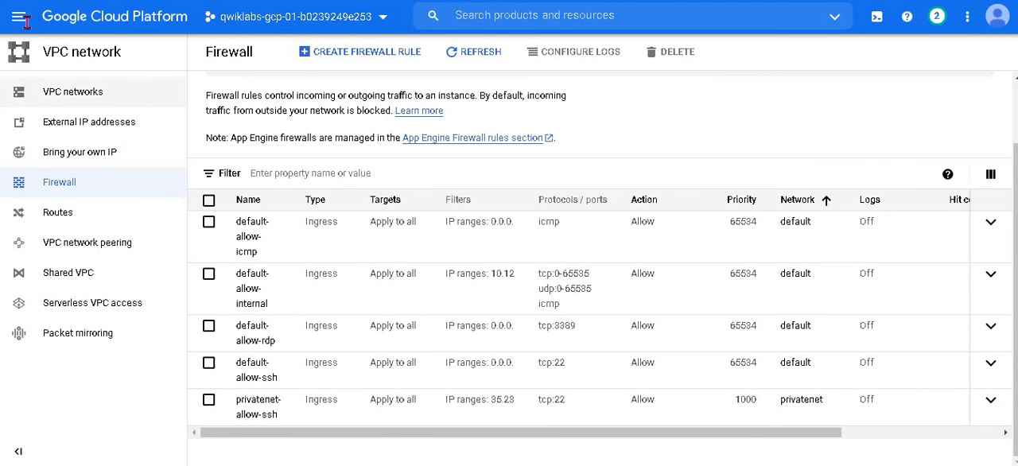
{"action": "left_click", "coordinate": [23, 19]}
{"action": "scroll", "coordinate": [106, 286], "scroll_direction": "down", "scroll_amount": 5}
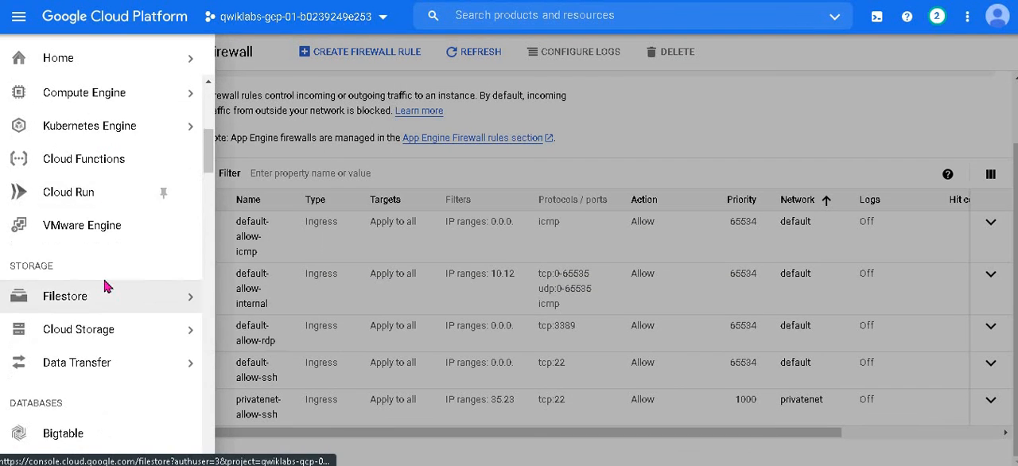
{"action": "scroll", "coordinate": [106, 286], "scroll_direction": "down", "scroll_amount": 4}
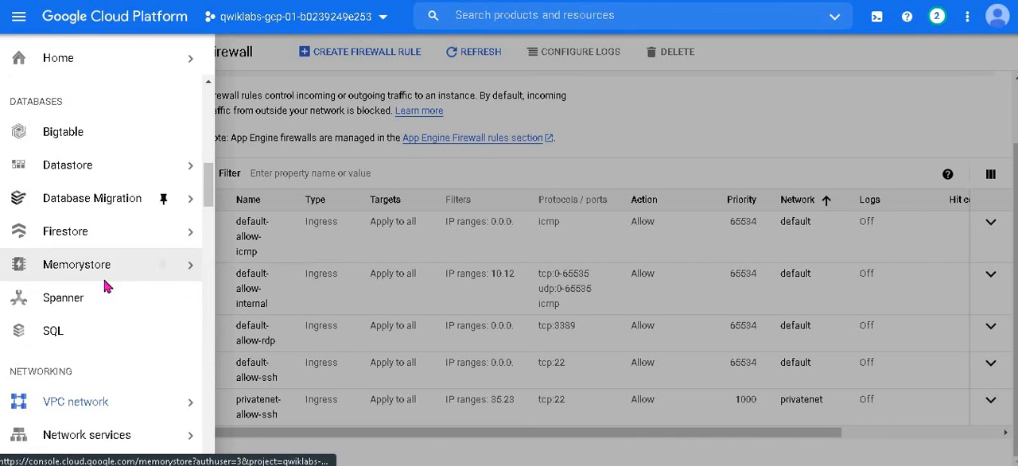
{"action": "scroll", "coordinate": [106, 287], "scroll_direction": "down", "scroll_amount": 3}
{"action": "scroll", "coordinate": [106, 286], "scroll_direction": "up", "scroll_amount": 6}
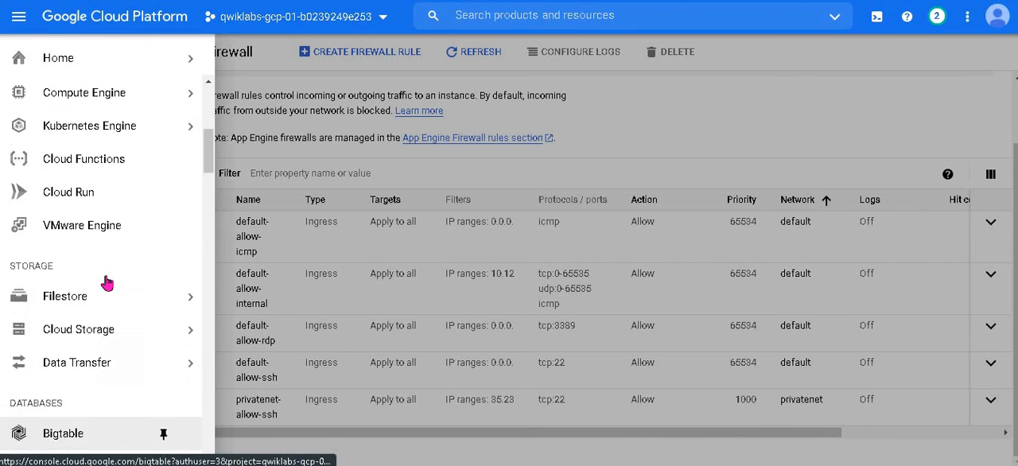
{"action": "scroll", "coordinate": [107, 283], "scroll_direction": "up", "scroll_amount": 1}
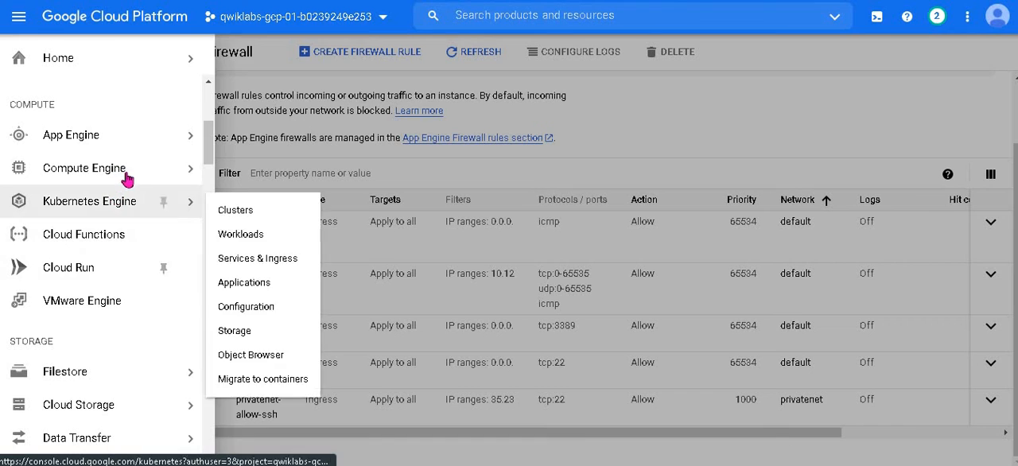
{"action": "mouse_move", "coordinate": [127, 180]}
{"action": "left_click", "coordinate": [263, 84]}
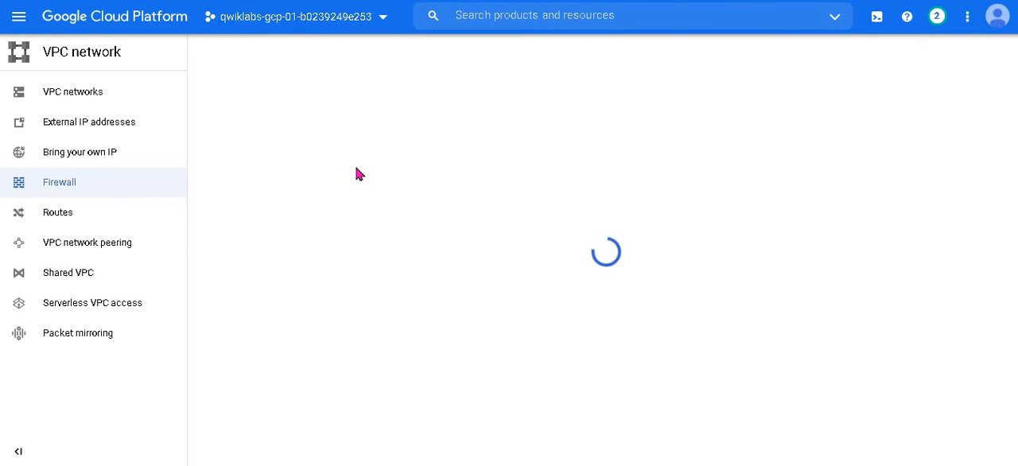
{"action": "left_click", "coordinate": [393, 51]}
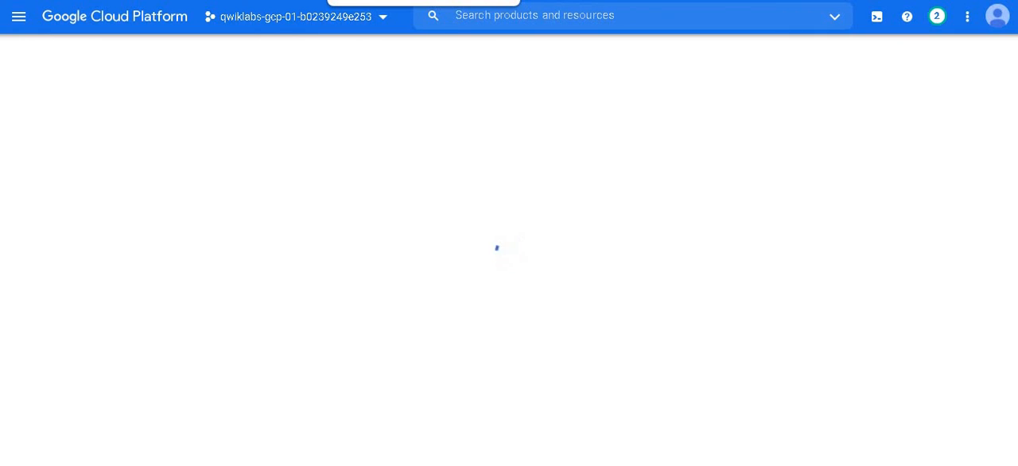
Step: Copy the name vm-internal from the lab instructions and use it as the new instance's name
{"action": "left_click", "coordinate": [412, 0]}
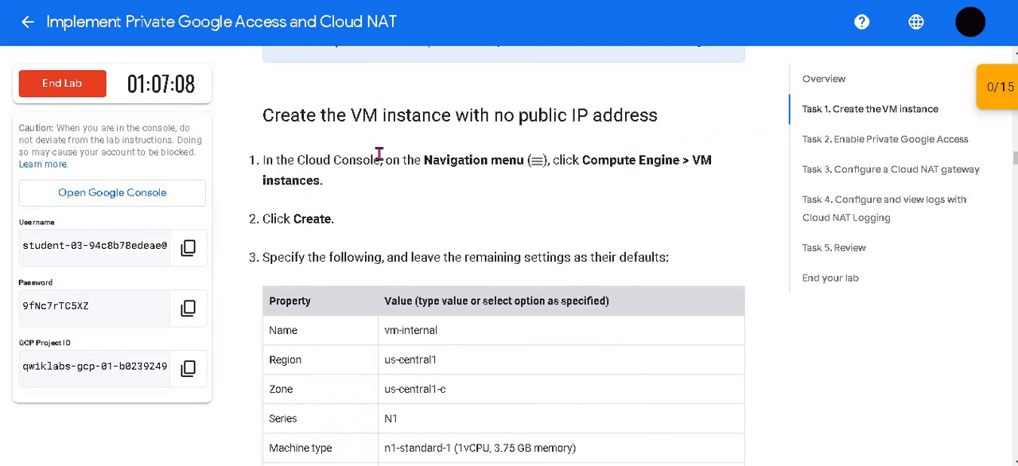
{"action": "scroll", "coordinate": [438, 230], "scroll_direction": "down", "scroll_amount": 1}
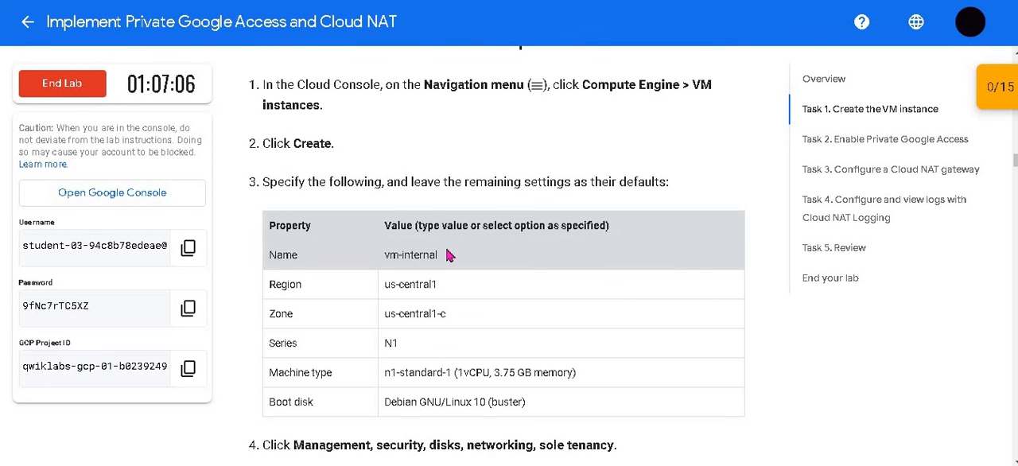
{"action": "left_click_drag", "start_coordinate": [439, 254], "coordinate": [386, 252]}
{"action": "key", "text": "ctrl+c"}
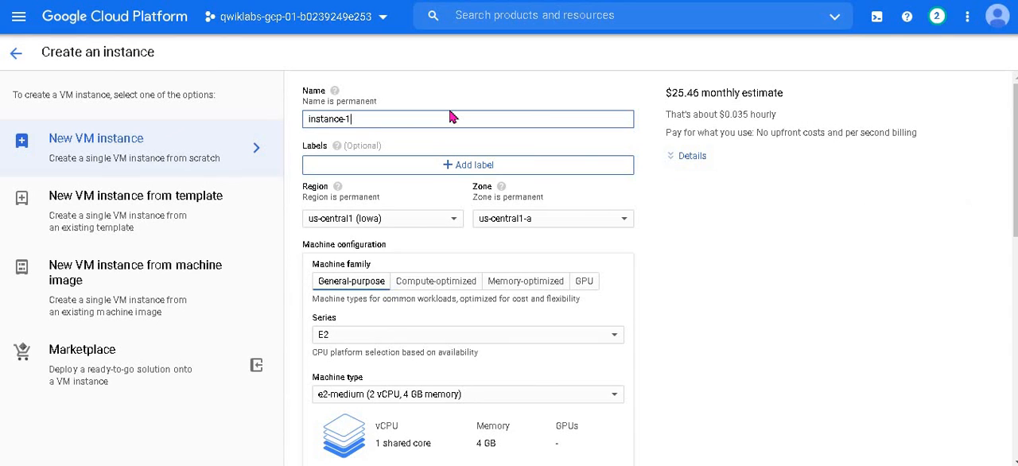
{"action": "triple_click", "coordinate": [442, 116]}
{"action": "key", "text": "ctrl+v"}
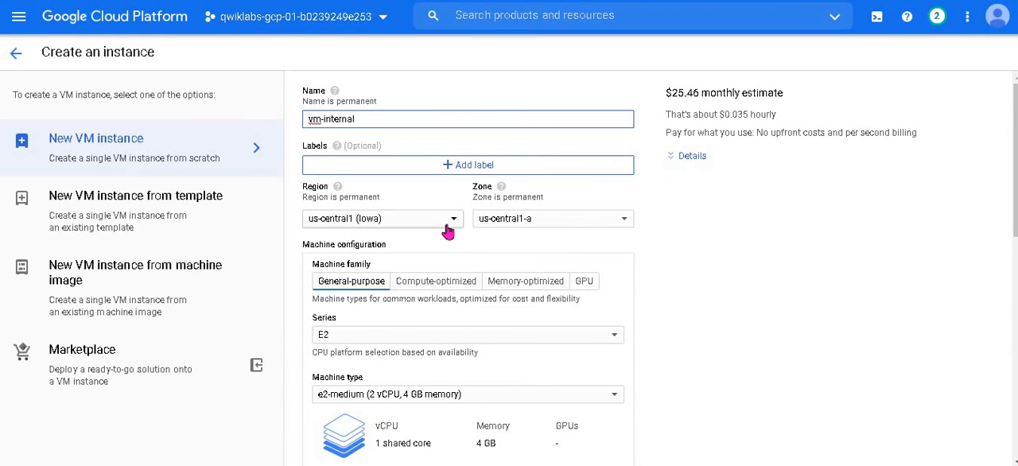
Step: Set the instance's zone to us-central1-c within the us-central1 region
{"action": "scroll", "coordinate": [467, 279], "scroll_direction": "down", "scroll_amount": 2}
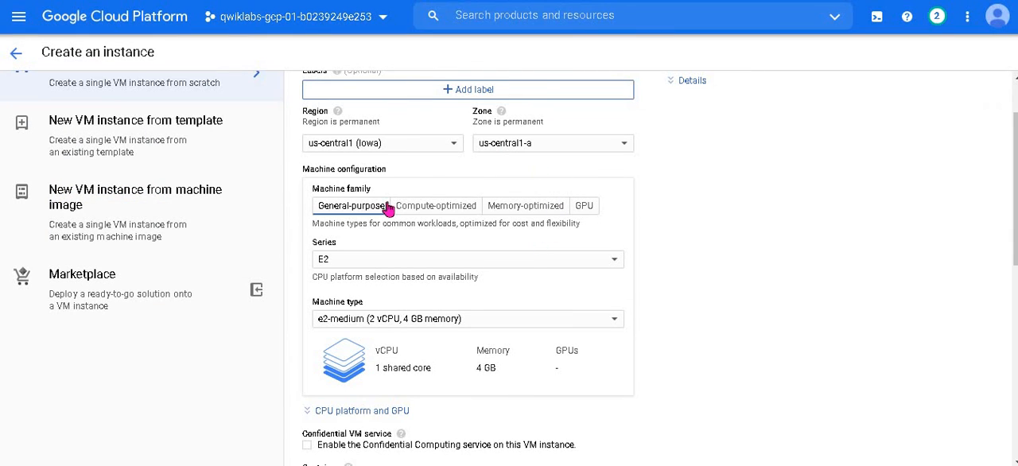
{"action": "left_click", "coordinate": [557, 152]}
{"action": "left_click", "coordinate": [477, 216]}
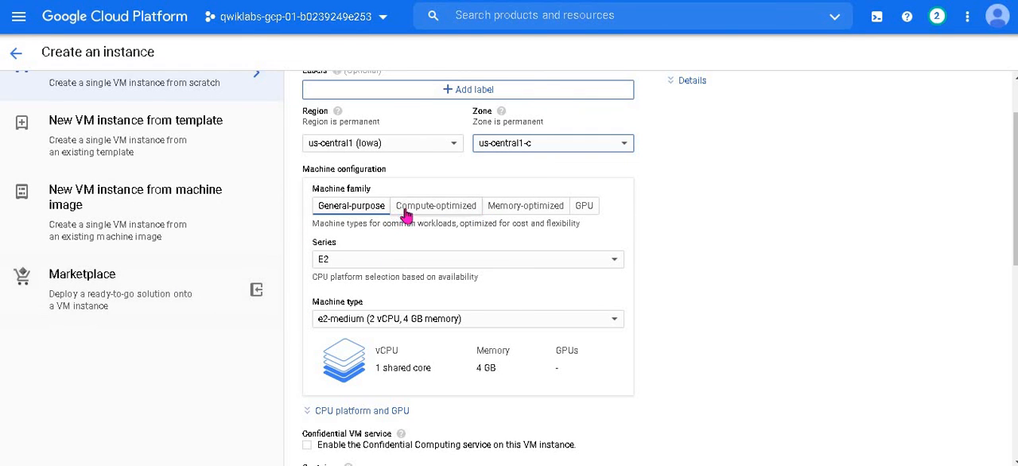
Step: Set the machine series to N1 with the n1-standard-1 (1 vCPU, 3.75 GB memory) machine type
{"action": "left_click", "coordinate": [426, 264]}
{"action": "left_click", "coordinate": [384, 418]}
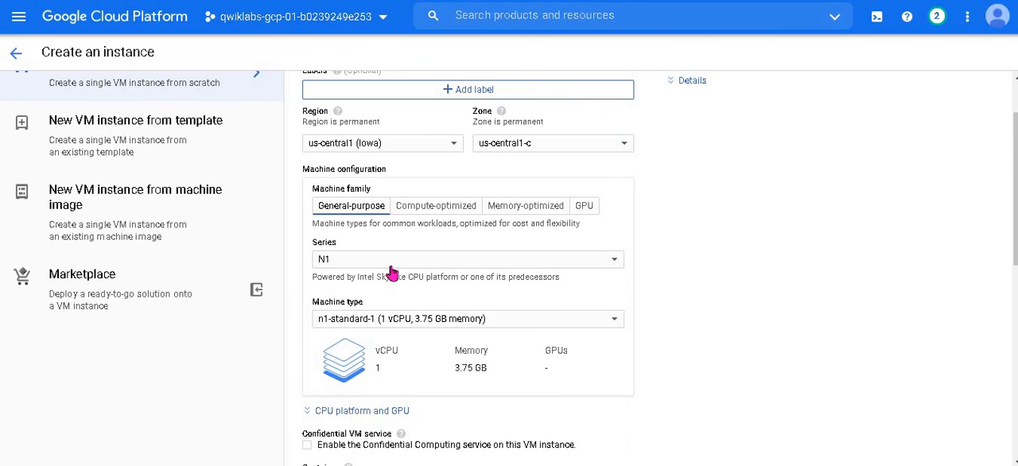
{"action": "scroll", "coordinate": [391, 262], "scroll_direction": "down", "scroll_amount": 1}
{"action": "scroll", "coordinate": [396, 255], "scroll_direction": "down", "scroll_amount": 1}
{"action": "left_click", "coordinate": [580, 167]}
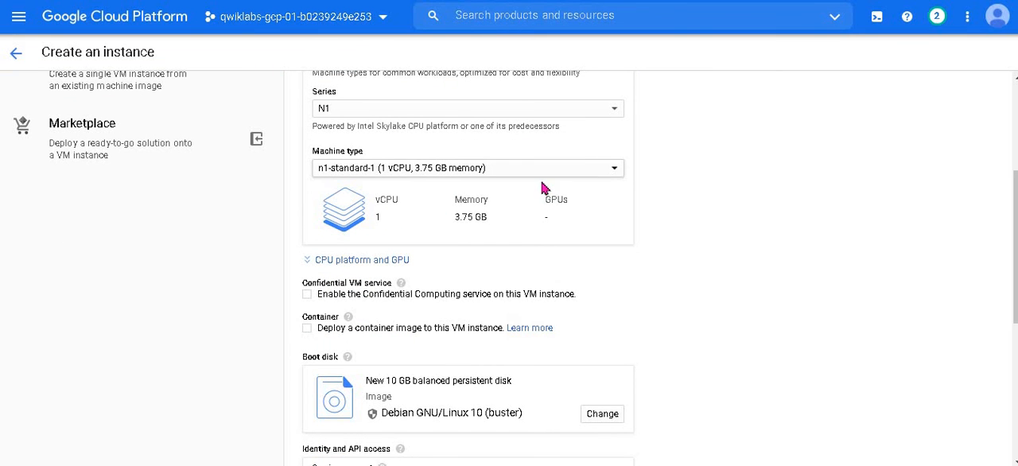
{"action": "left_click", "coordinate": [390, 315]}
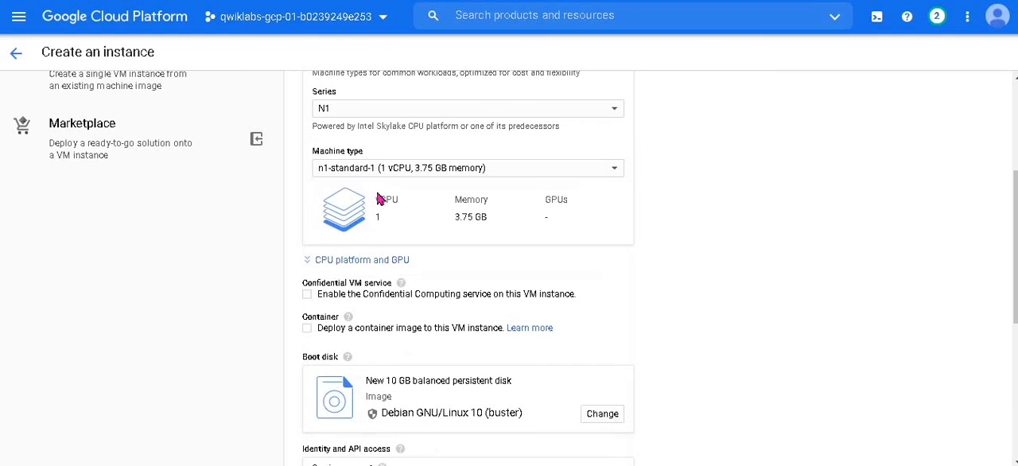
Step: Check the boot disk, API access and firewall defaults, and open the instance's advanced networking settings
{"action": "scroll", "coordinate": [384, 202], "scroll_direction": "down", "scroll_amount": 2}
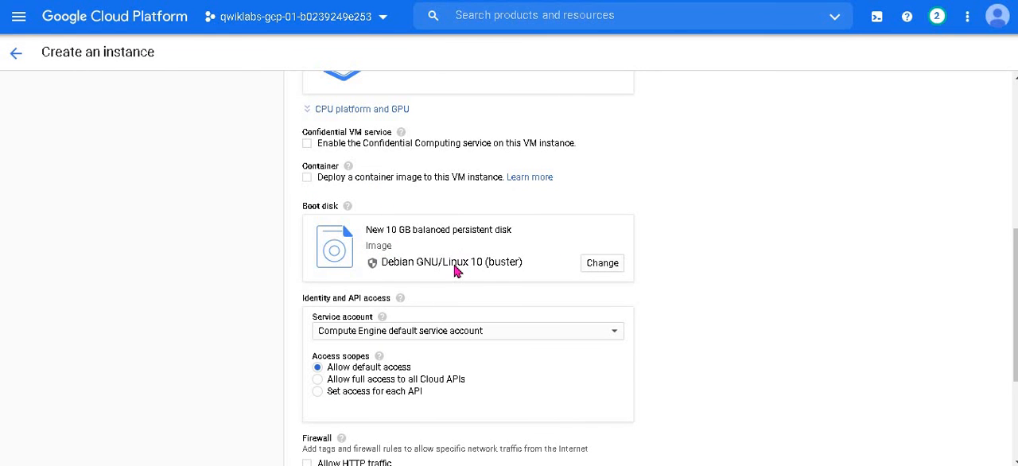
{"action": "scroll", "coordinate": [452, 270], "scroll_direction": "down", "scroll_amount": 1}
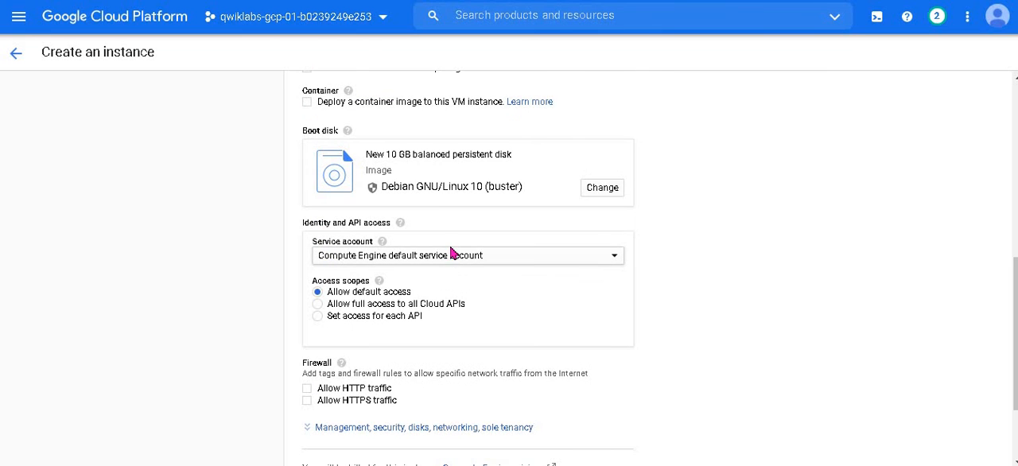
{"action": "scroll", "coordinate": [451, 252], "scroll_direction": "down", "scroll_amount": 1}
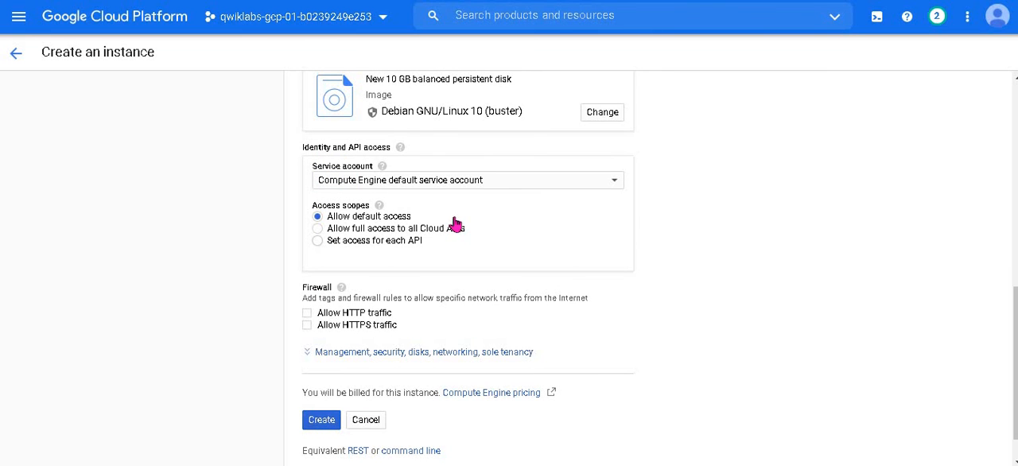
{"action": "scroll", "coordinate": [453, 312], "scroll_direction": "down", "scroll_amount": 1}
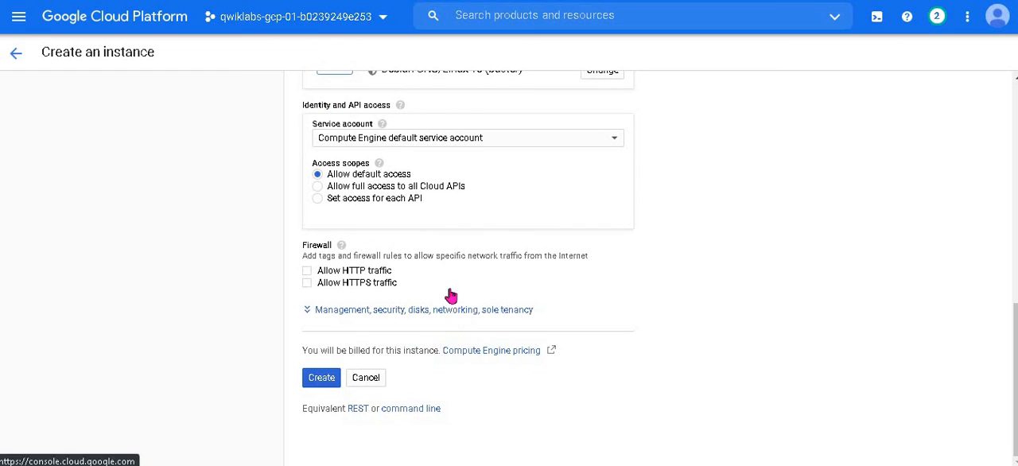
{"action": "left_click", "coordinate": [452, 310]}
{"action": "scroll", "coordinate": [477, 239], "scroll_direction": "down", "scroll_amount": 1}
{"action": "left_click", "coordinate": [477, 235]}
{"action": "scroll", "coordinate": [480, 243], "scroll_direction": "down", "scroll_amount": 2}
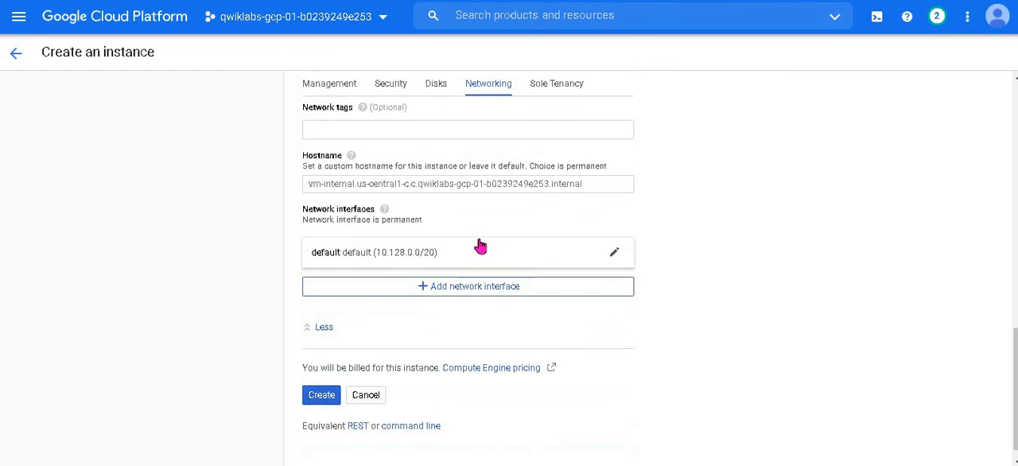
Step: Edit the default network interface to use the privatenet network and the privatenet-us subnetwork
{"action": "left_click", "coordinate": [613, 256]}
{"action": "scroll", "coordinate": [488, 170], "scroll_direction": "down", "scroll_amount": 2}
{"action": "left_click", "coordinate": [490, 169]}
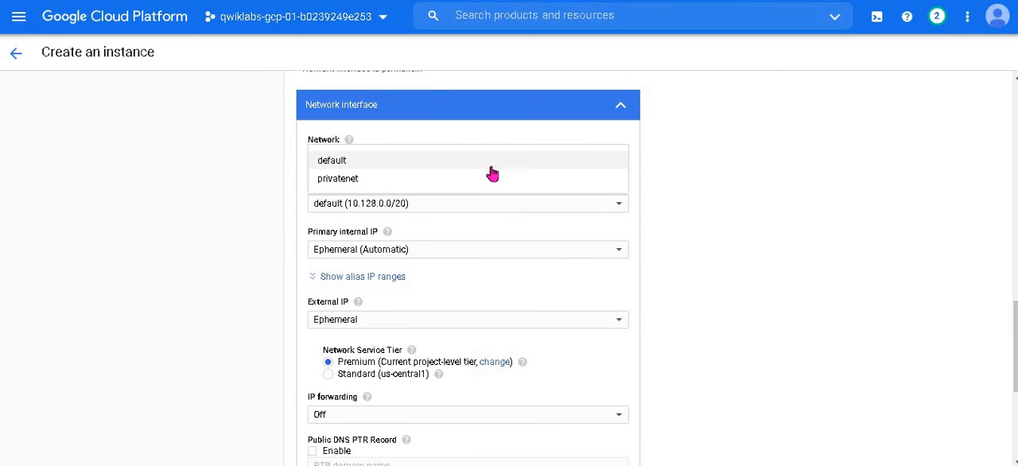
{"action": "left_click", "coordinate": [497, 180]}
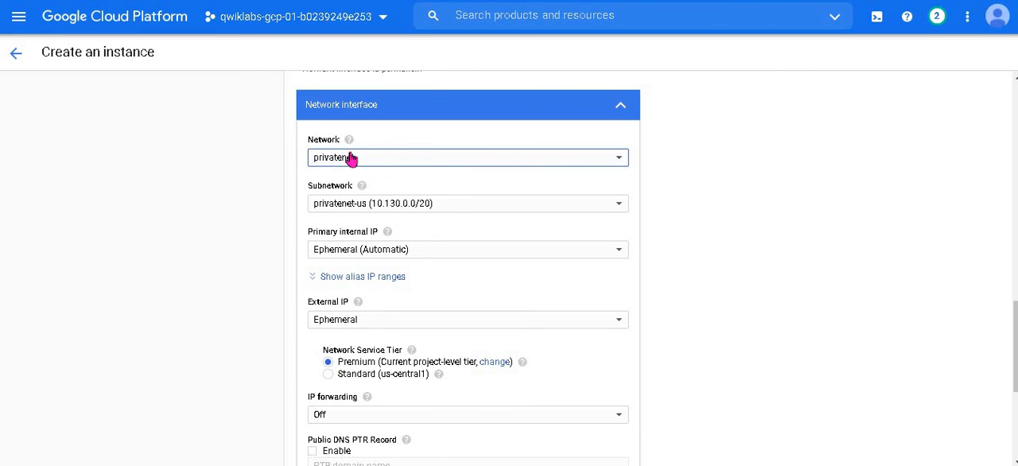
{"action": "left_click", "coordinate": [490, 206]}
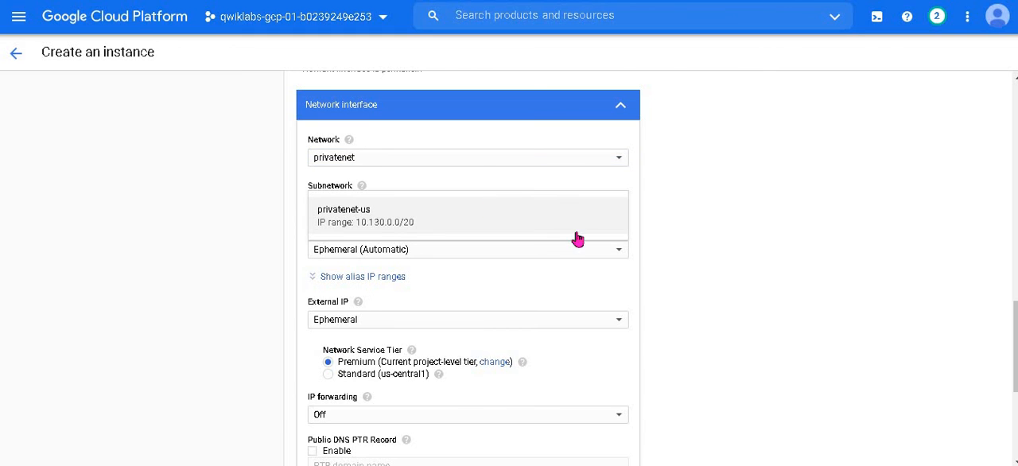
{"action": "left_click", "coordinate": [439, 227]}
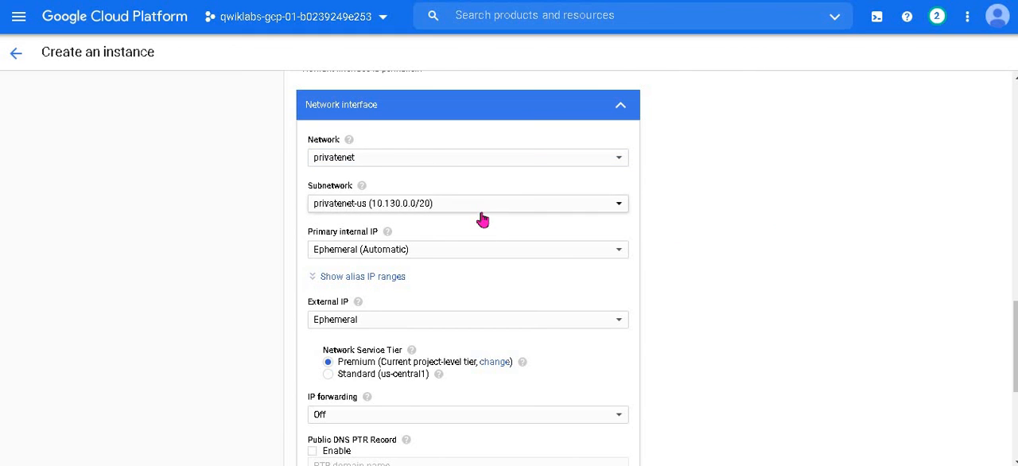
Step: Set the network interface's external IP to None, accept the interface settings, and create the instance
{"action": "scroll", "coordinate": [446, 207], "scroll_direction": "down", "scroll_amount": 1}
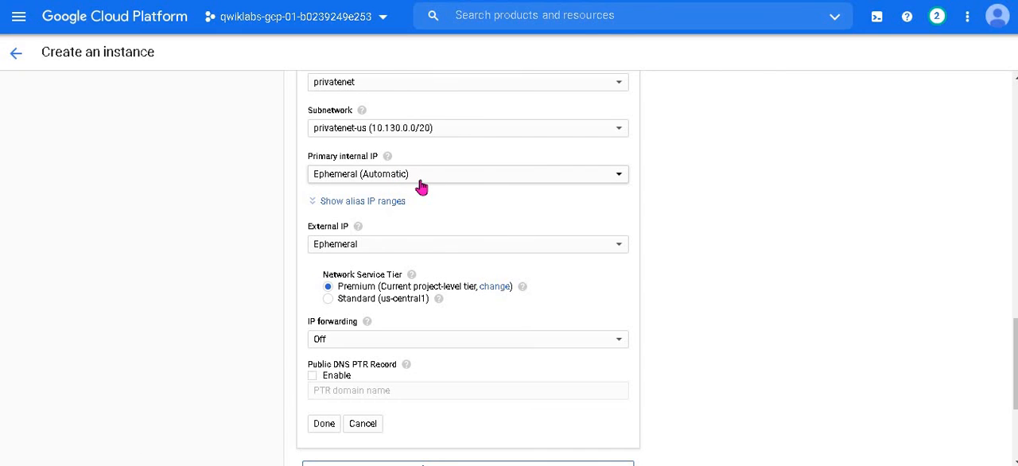
{"action": "left_click", "coordinate": [398, 246]}
{"action": "left_click", "coordinate": [366, 228]}
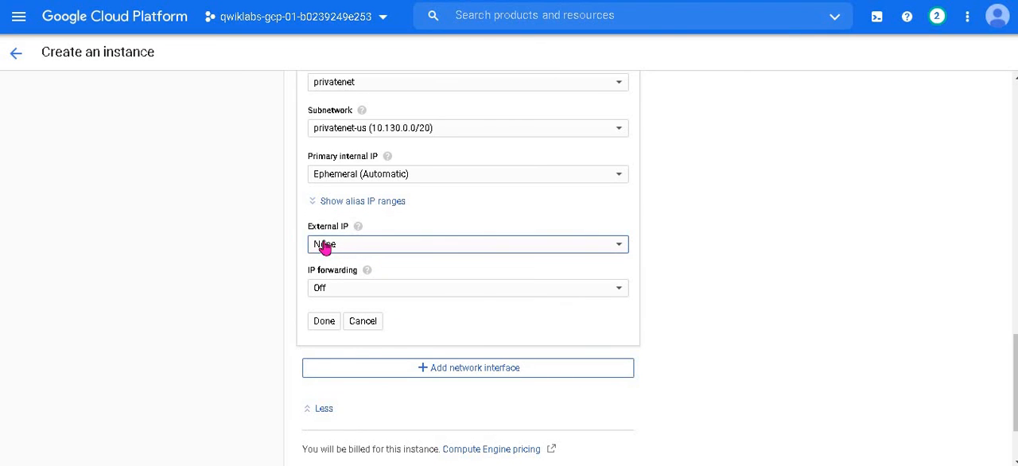
{"action": "scroll", "coordinate": [338, 256], "scroll_direction": "down", "scroll_amount": 2}
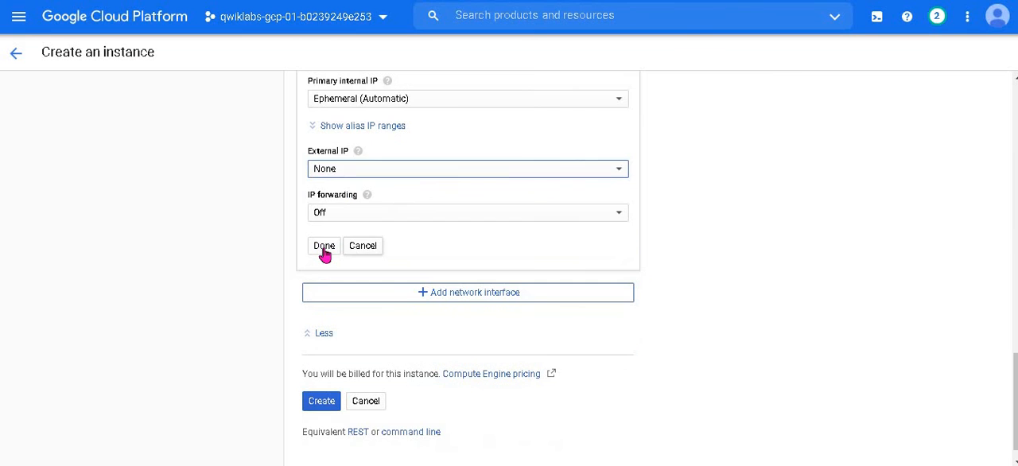
{"action": "left_click", "coordinate": [324, 247]}
{"action": "left_click", "coordinate": [322, 377]}
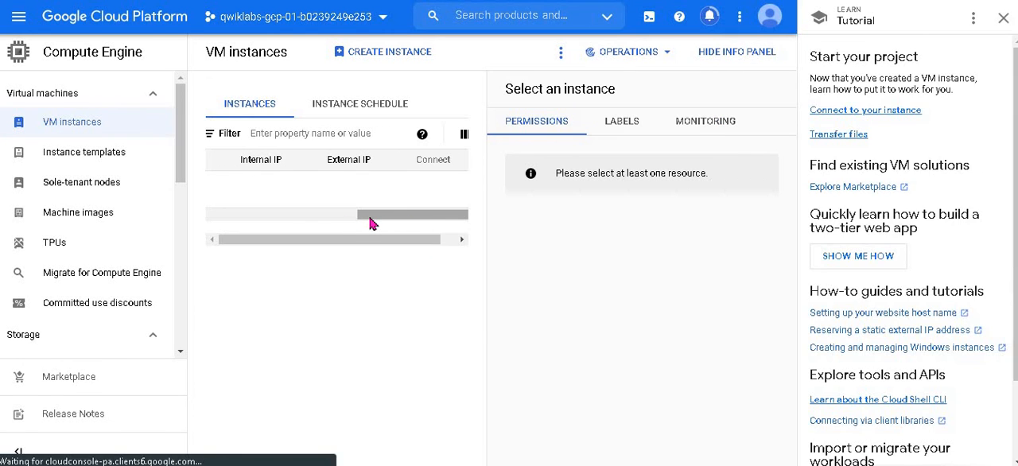
Step: Check the vm-internal instance's status and its internal and external IP entries in the instances list, and return to the lab instructions
{"action": "right_click", "coordinate": [309, 223]}
{"action": "left_click", "coordinate": [329, 295]}
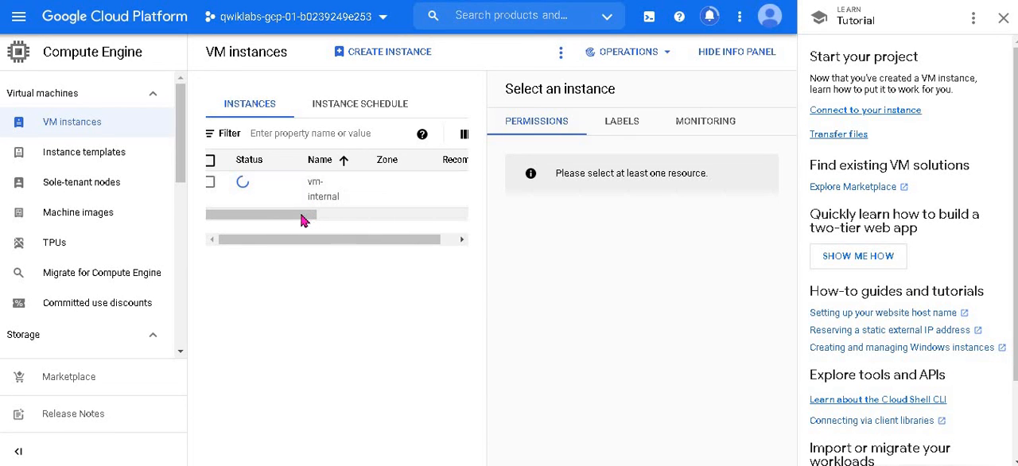
{"action": "left_click_drag", "start_coordinate": [315, 225], "coordinate": [443, 237]}
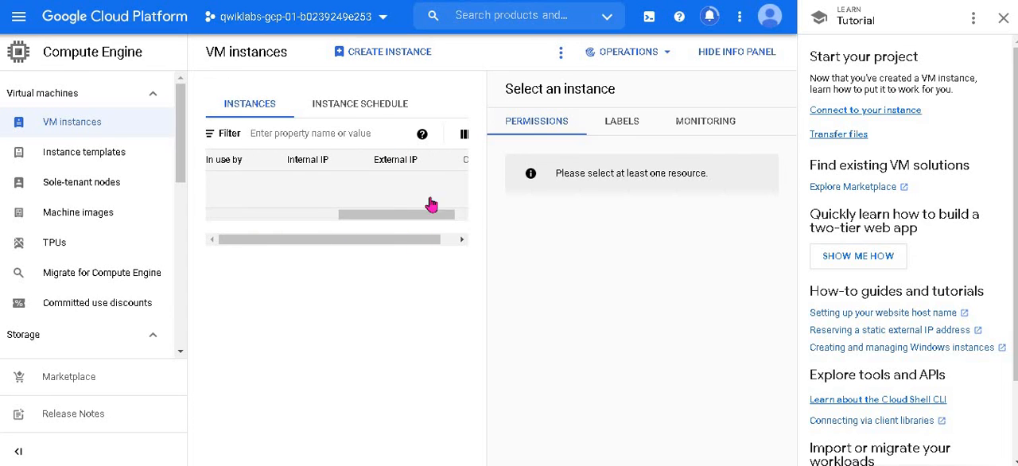
{"action": "left_click_drag", "start_coordinate": [393, 222], "coordinate": [216, 223]}
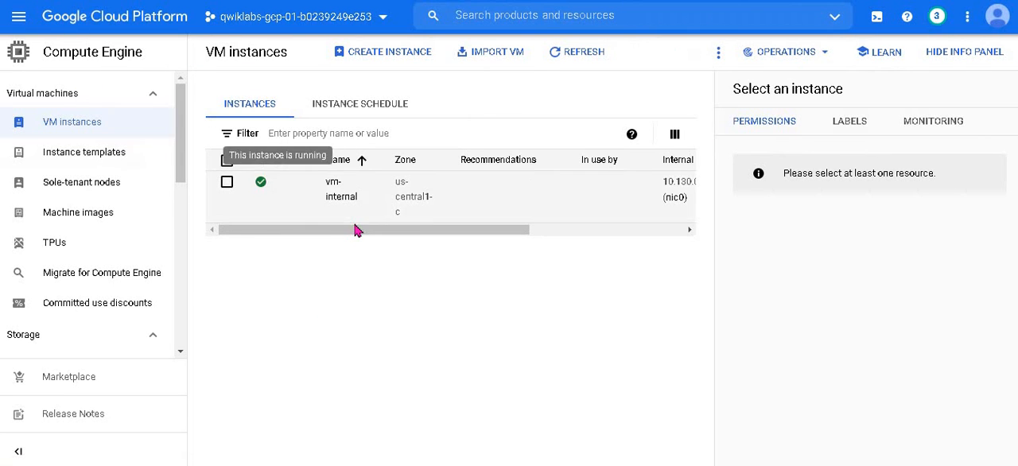
{"action": "left_click_drag", "start_coordinate": [360, 233], "coordinate": [596, 239]}
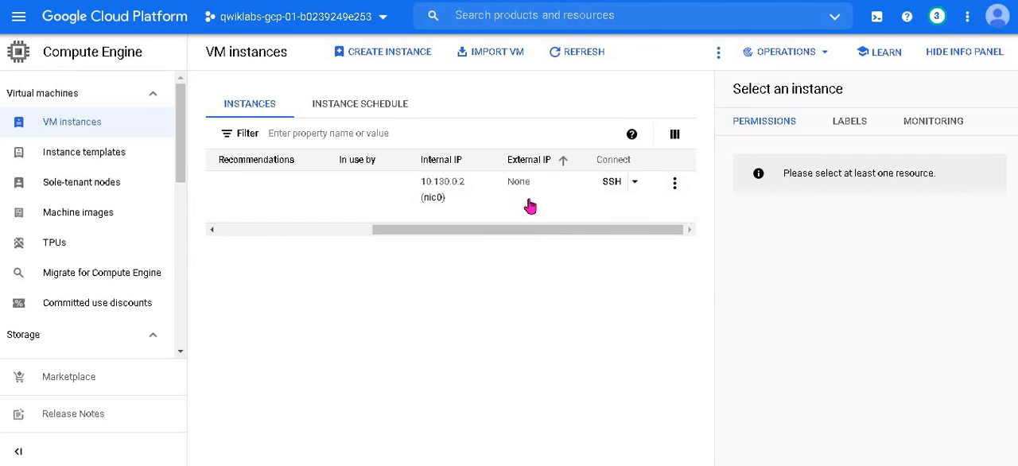
{"action": "left_click_drag", "start_coordinate": [500, 232], "coordinate": [389, 244]}
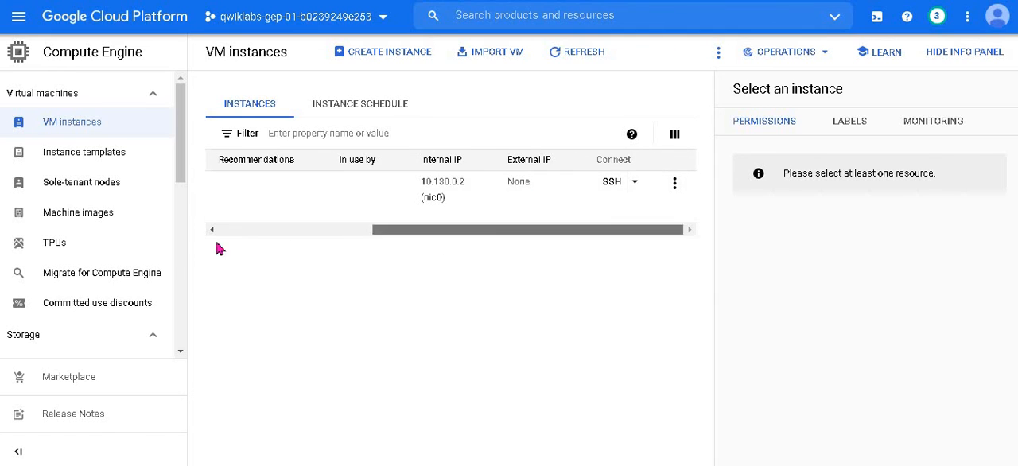
{"action": "left_click", "coordinate": [382, 0]}
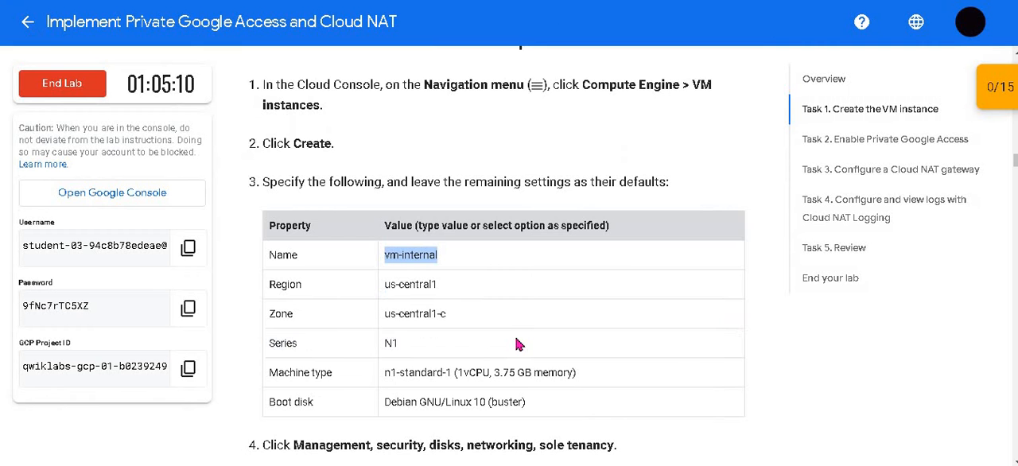
Step: Run the lab's progress check for the Create the VM instance objective and continue to the IAP tunnel instructions
{"action": "scroll", "coordinate": [518, 345], "scroll_direction": "down", "scroll_amount": 9}
{"action": "left_click", "coordinate": [435, 363]}
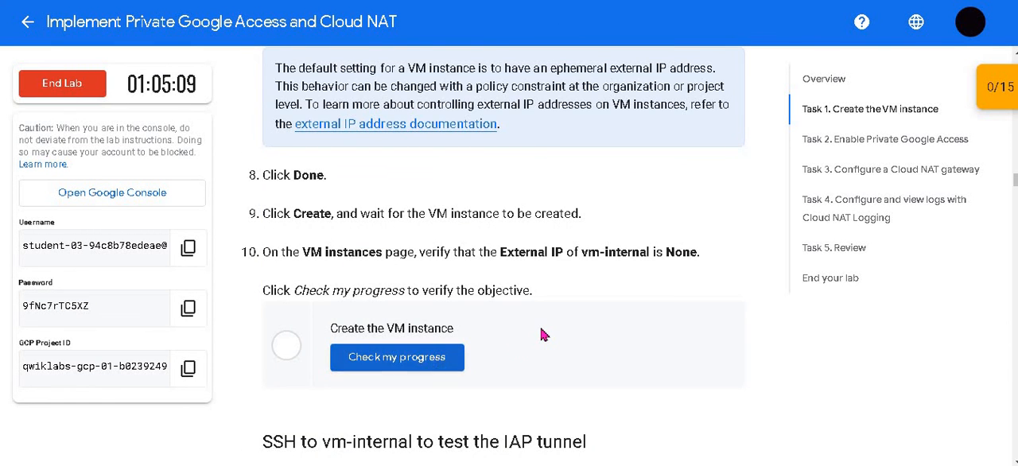
{"action": "scroll", "coordinate": [545, 331], "scroll_direction": "down", "scroll_amount": 1}
{"action": "scroll", "coordinate": [544, 331], "scroll_direction": "down", "scroll_amount": 3}
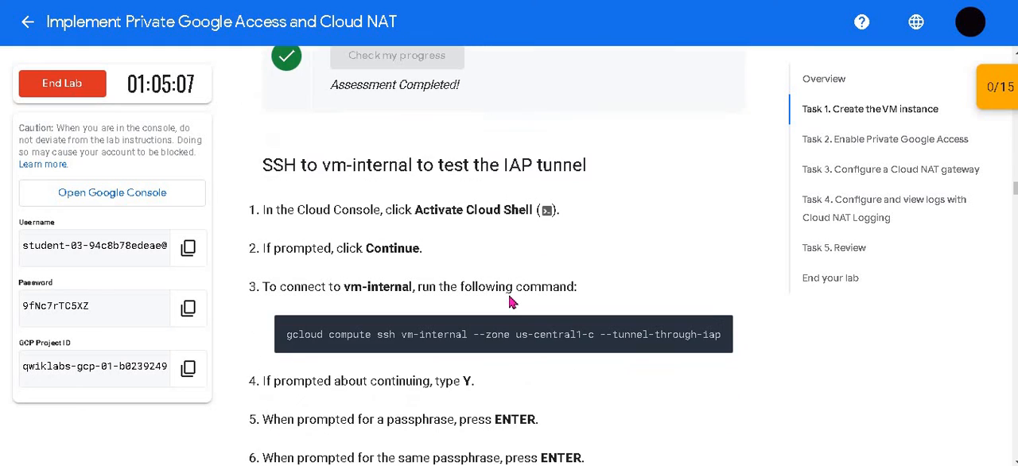
{"action": "scroll", "coordinate": [511, 302], "scroll_direction": "down", "scroll_amount": 2}
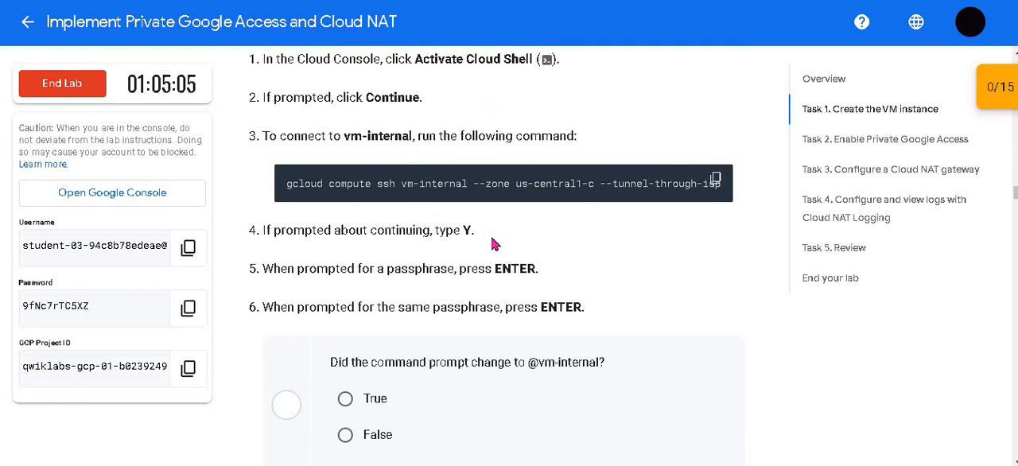
{"action": "scroll", "coordinate": [528, 231], "scroll_direction": "down", "scroll_amount": 3}
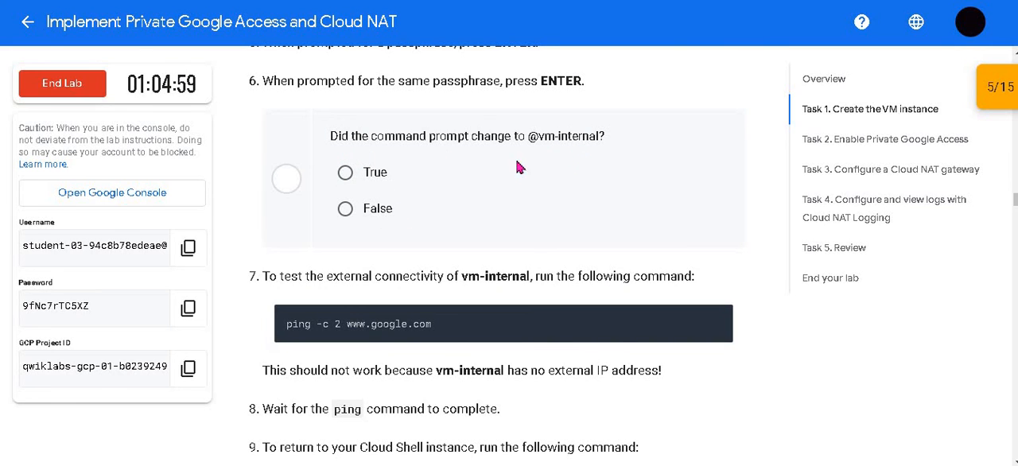
{"action": "left_click", "coordinate": [363, 178]}
{"action": "scroll", "coordinate": [434, 221], "scroll_direction": "down", "scroll_amount": 5}
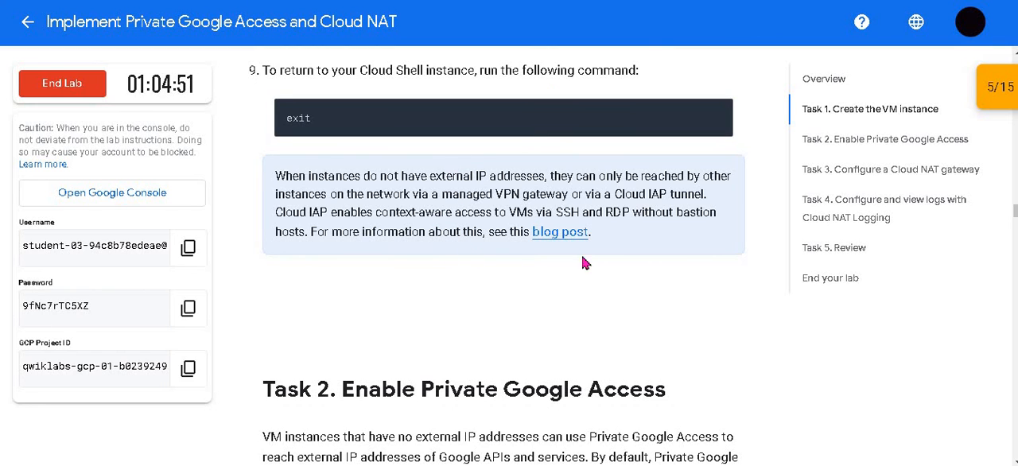
Step: Read the Task 2 Enable Private Google Access introduction and switch back to the Google Cloud console
{"action": "scroll", "coordinate": [608, 251], "scroll_direction": "down", "scroll_amount": 4}
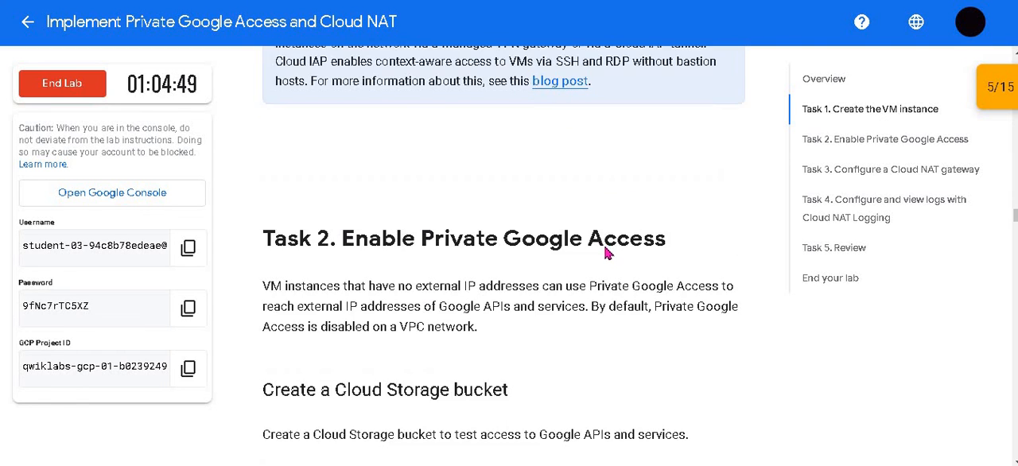
{"action": "left_click_drag", "start_coordinate": [259, 90], "coordinate": [434, 87]}
{"action": "left_click_drag", "start_coordinate": [475, 91], "coordinate": [629, 97]}
{"action": "left_click", "coordinate": [581, 146]}
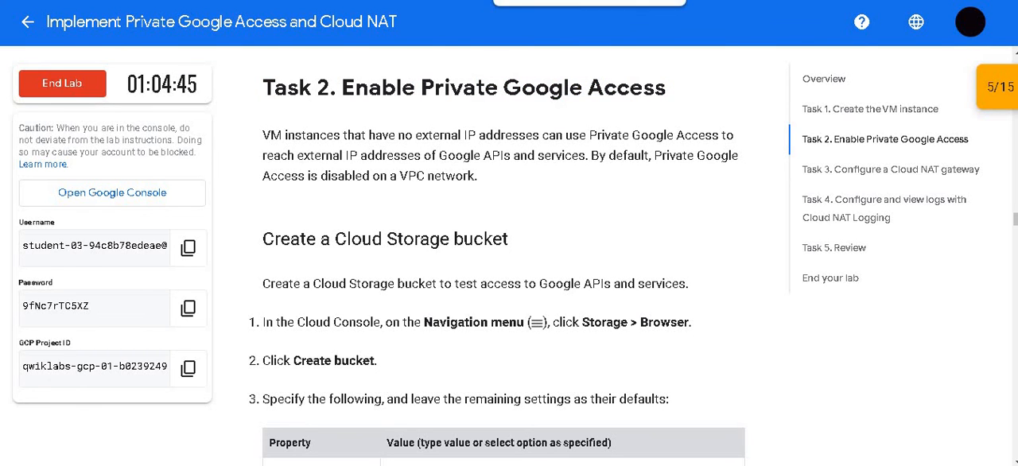
{"action": "left_click", "coordinate": [525, 1]}
{"action": "left_click", "coordinate": [445, 1]}
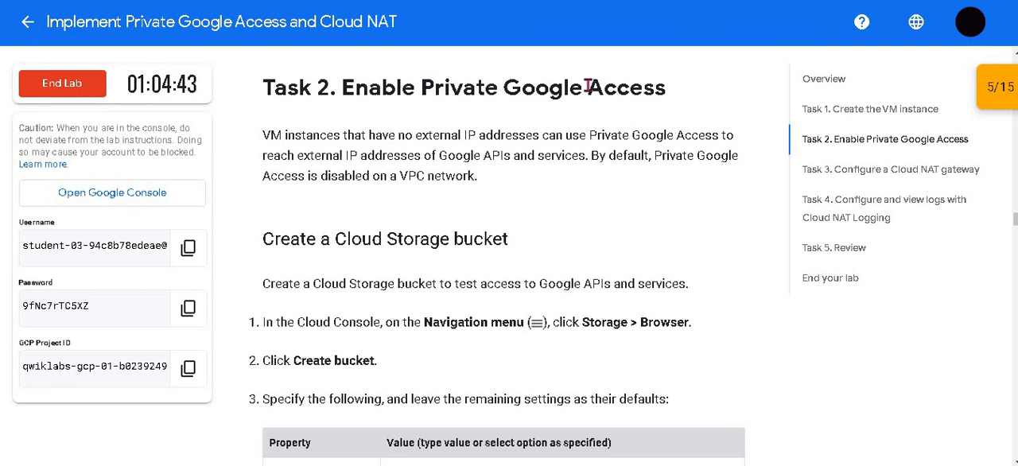
{"action": "left_click", "coordinate": [549, 1]}
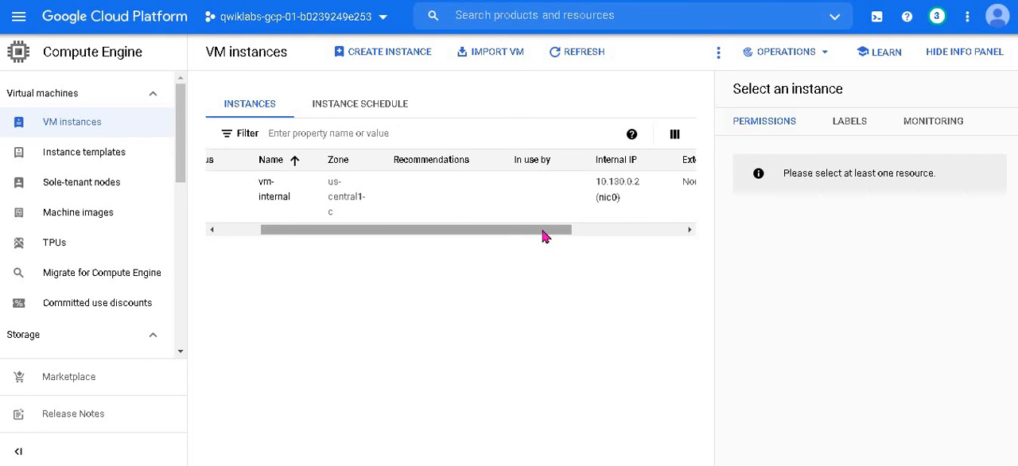
{"action": "left_click", "coordinate": [445, 1]}
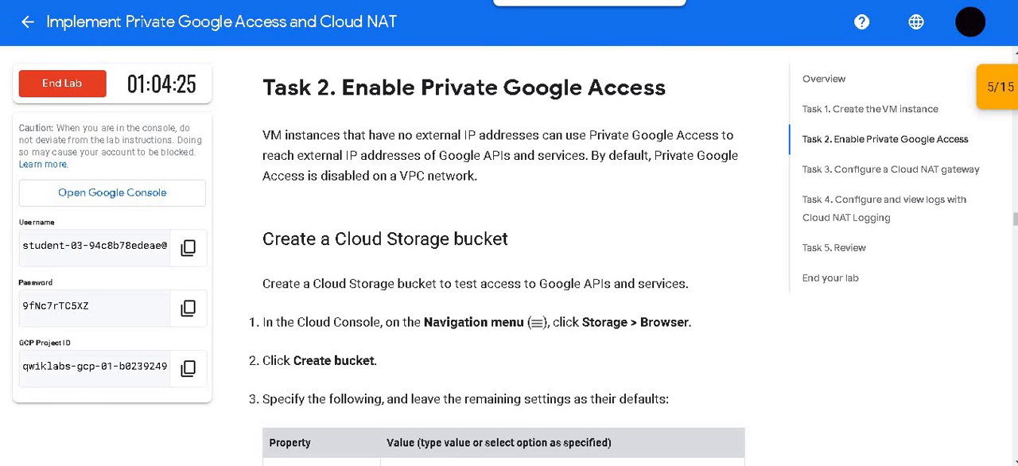
{"action": "left_click", "coordinate": [548, 1]}
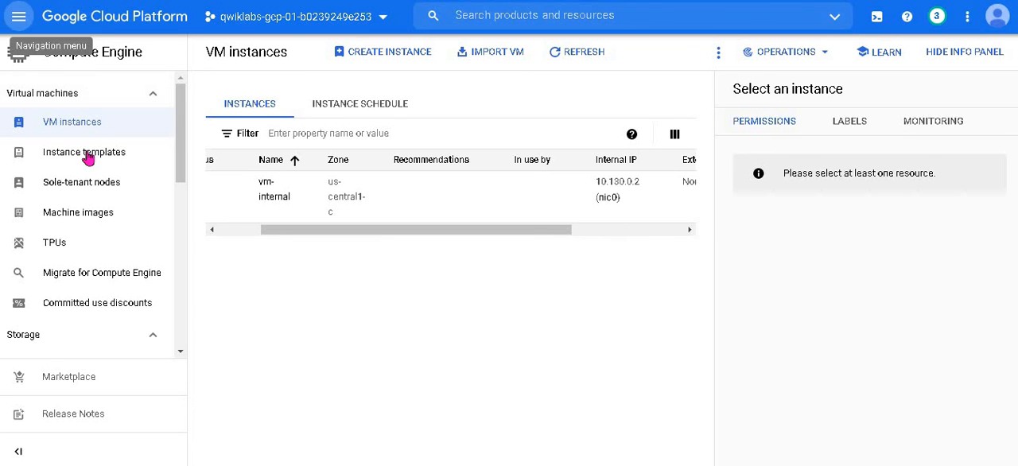
Step: Open the project's VPC networks list in the Google Cloud console
{"action": "scroll", "coordinate": [105, 227], "scroll_direction": "down", "scroll_amount": 6}
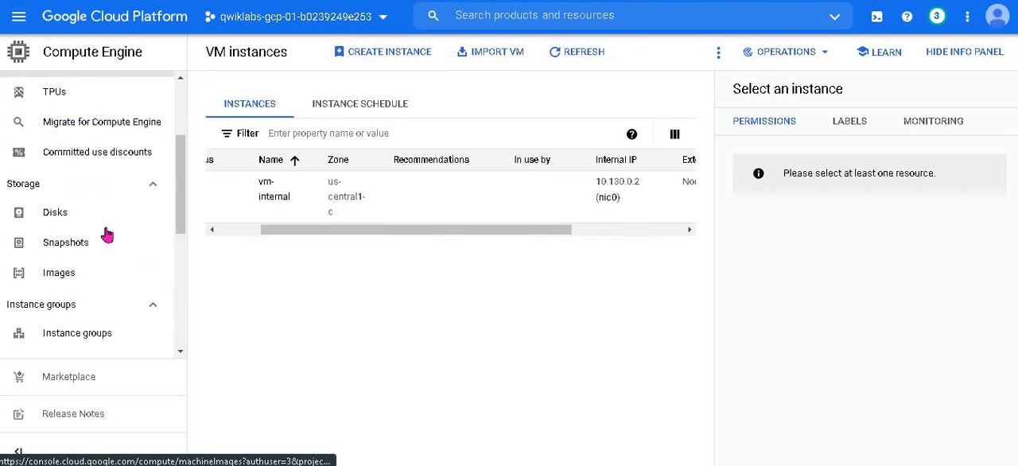
{"action": "scroll", "coordinate": [106, 239], "scroll_direction": "down", "scroll_amount": 1}
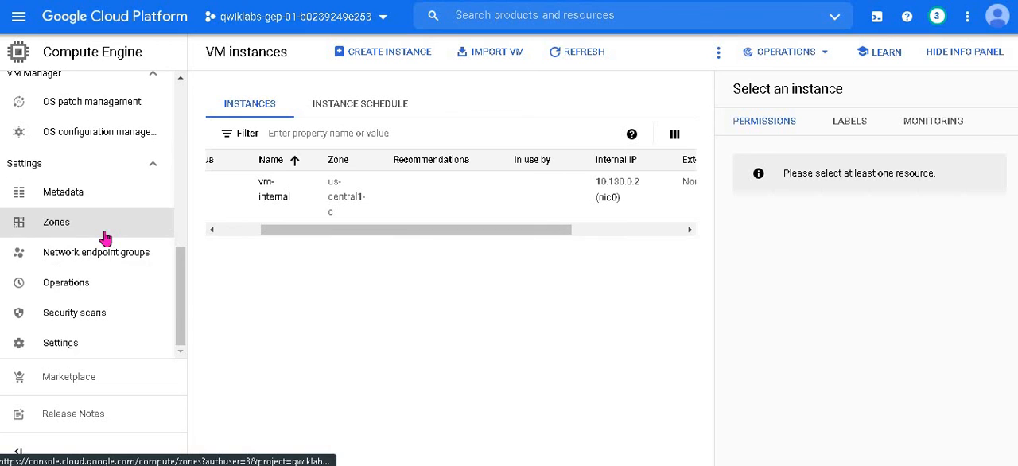
{"action": "scroll", "coordinate": [104, 231], "scroll_direction": "up", "scroll_amount": 8}
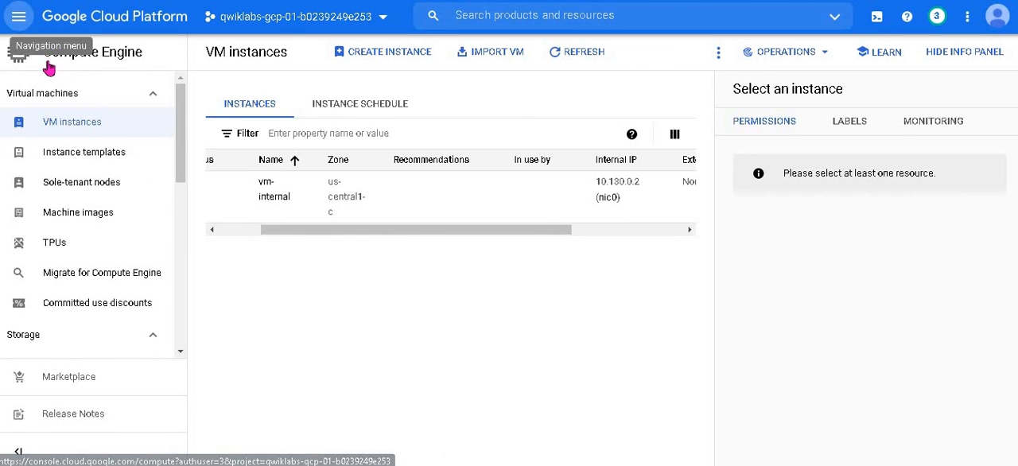
{"action": "left_click", "coordinate": [18, 16]}
{"action": "scroll", "coordinate": [119, 211], "scroll_direction": "down", "scroll_amount": 7}
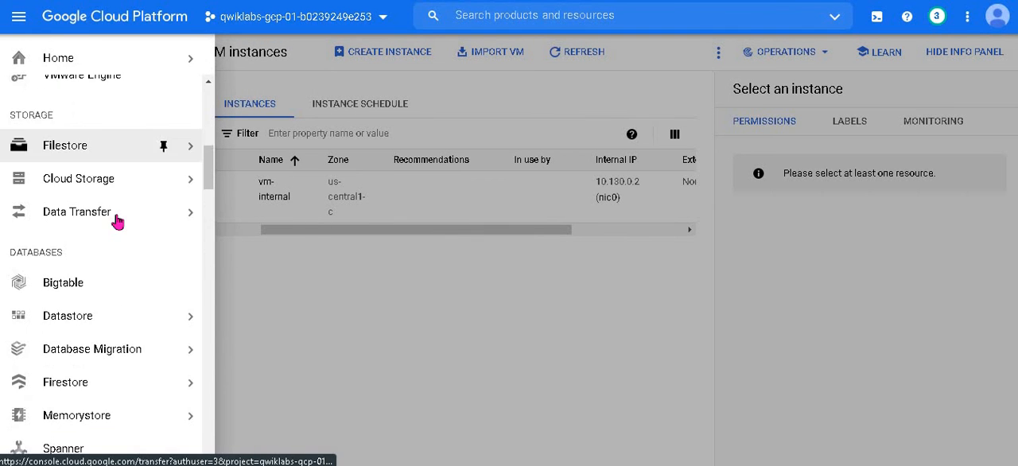
{"action": "scroll", "coordinate": [118, 221], "scroll_direction": "down", "scroll_amount": 4}
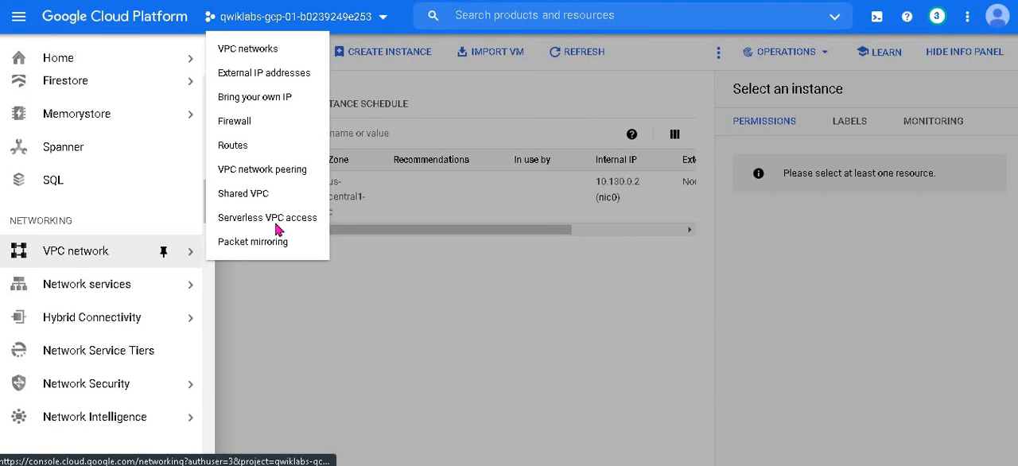
{"action": "left_click", "coordinate": [124, 242]}
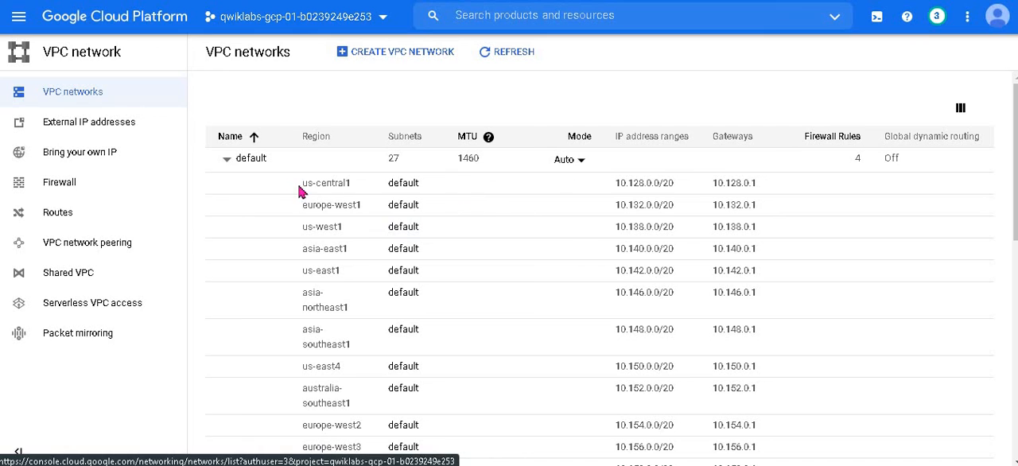
Step: Edit the privatenet-us subnet of privatenet, turn Private Google access on, and save the change
{"action": "scroll", "coordinate": [303, 197], "scroll_direction": "down", "scroll_amount": 6}
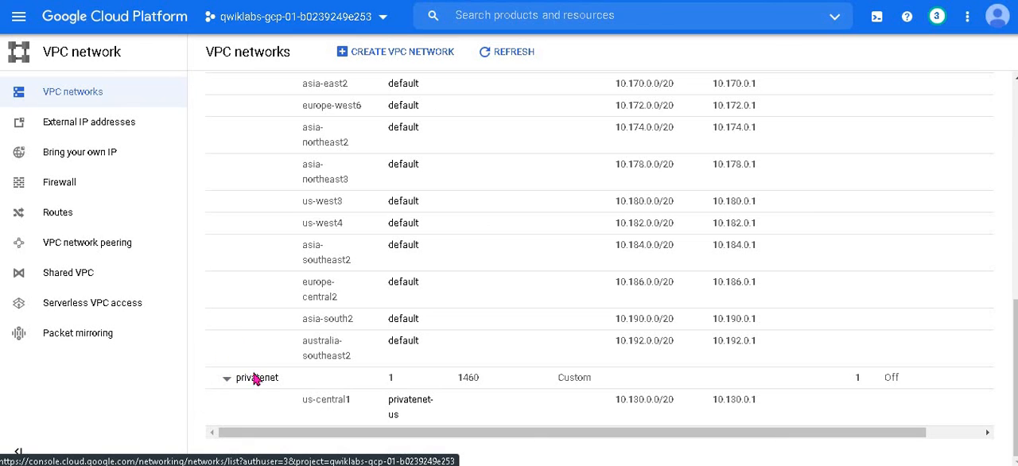
{"action": "left_click", "coordinate": [421, 404]}
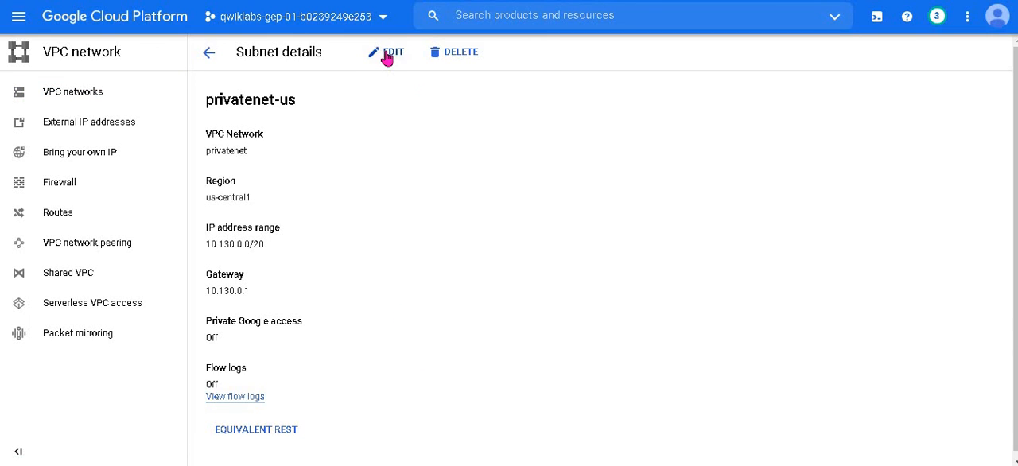
{"action": "left_click", "coordinate": [386, 54]}
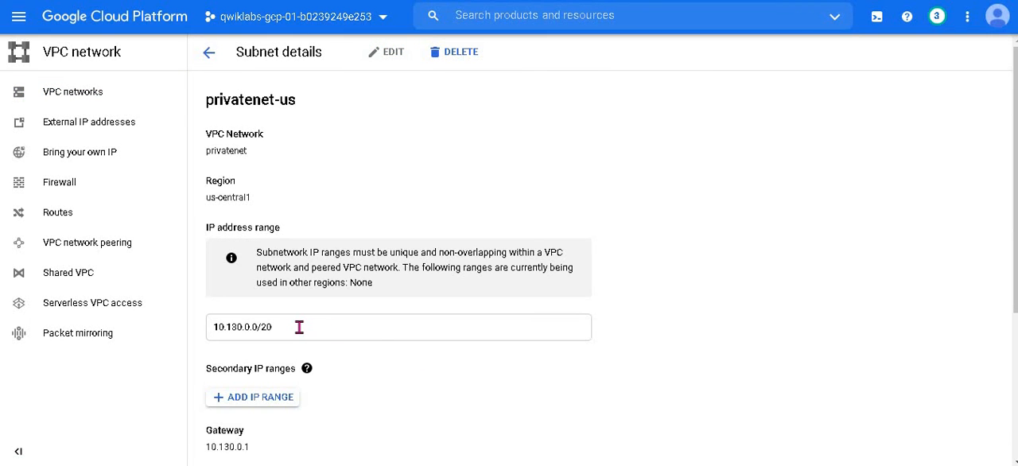
{"action": "scroll", "coordinate": [298, 326], "scroll_direction": "down", "scroll_amount": 3}
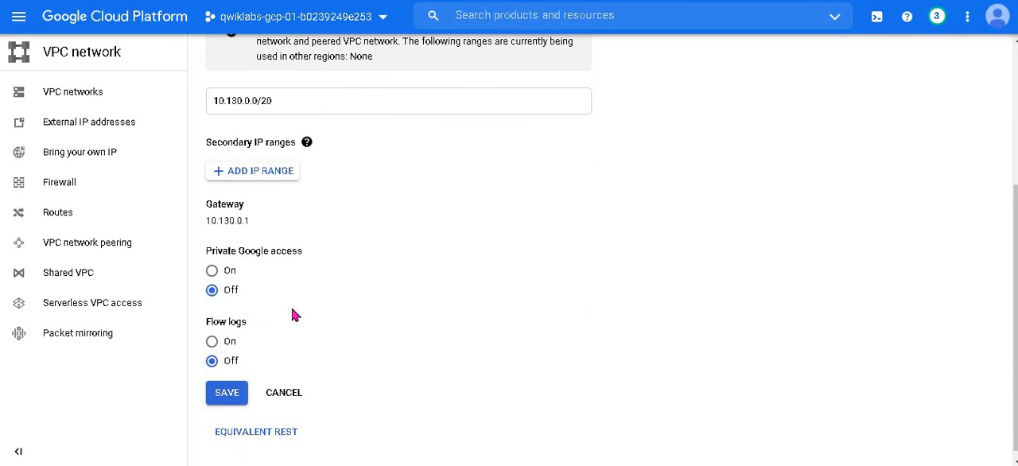
{"action": "left_click", "coordinate": [212, 263]}
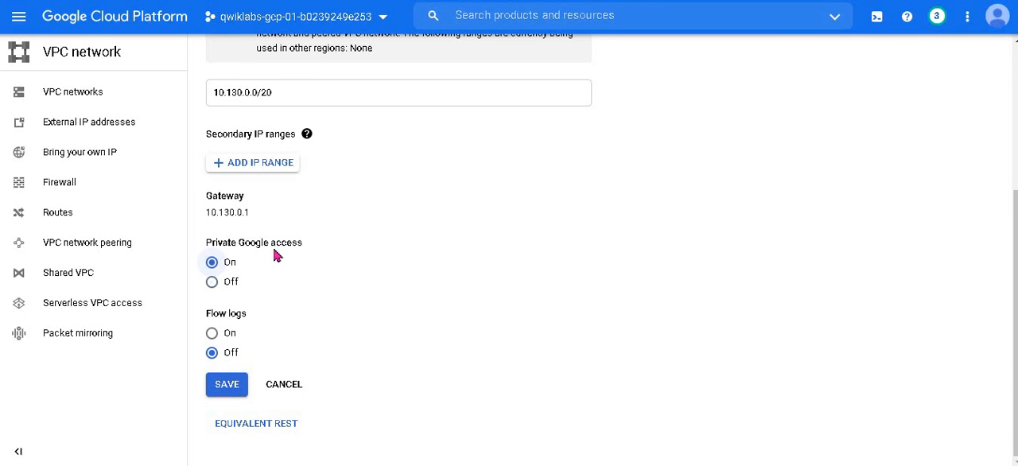
{"action": "left_click", "coordinate": [236, 395]}
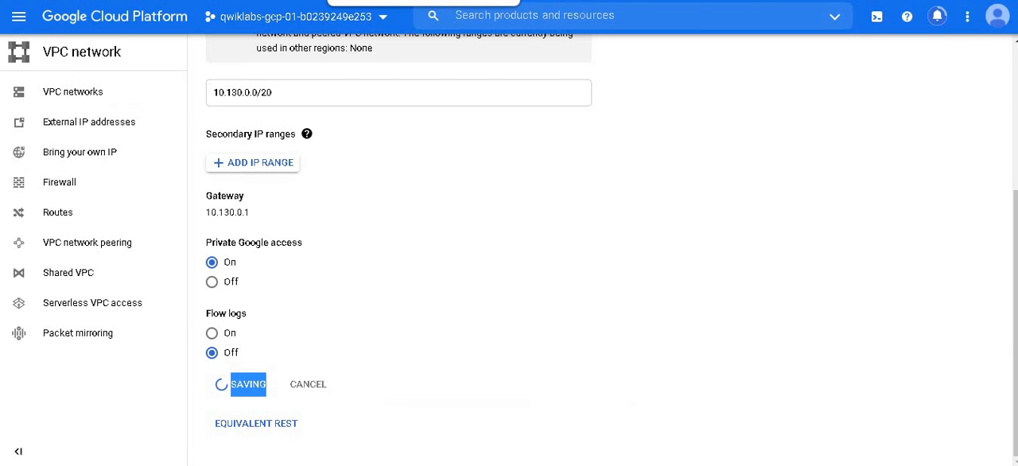
Step: Read the lab's Create a Cloud Storage bucket instructions and required settings, and return to the Google Cloud console
{"action": "left_click", "coordinate": [374, 0]}
{"action": "scroll", "coordinate": [432, 225], "scroll_direction": "down", "scroll_amount": 5}
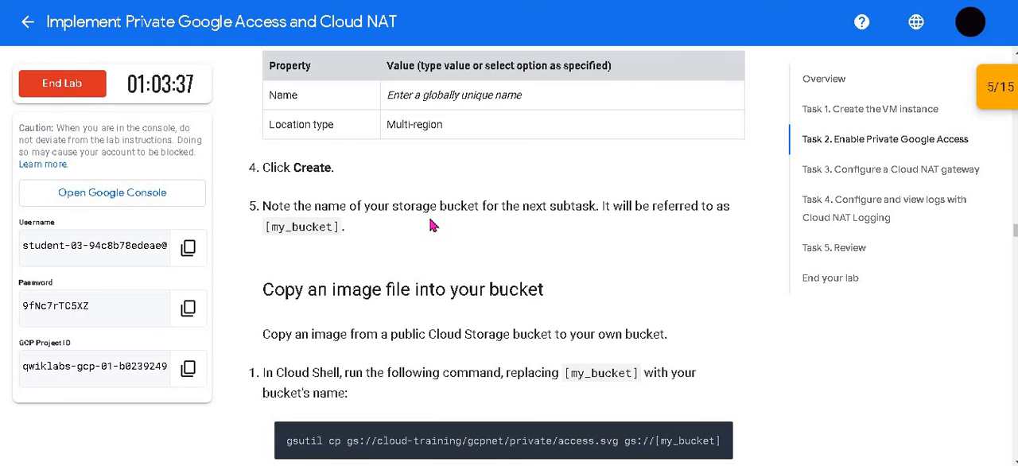
{"action": "scroll", "coordinate": [432, 225], "scroll_direction": "up", "scroll_amount": 3}
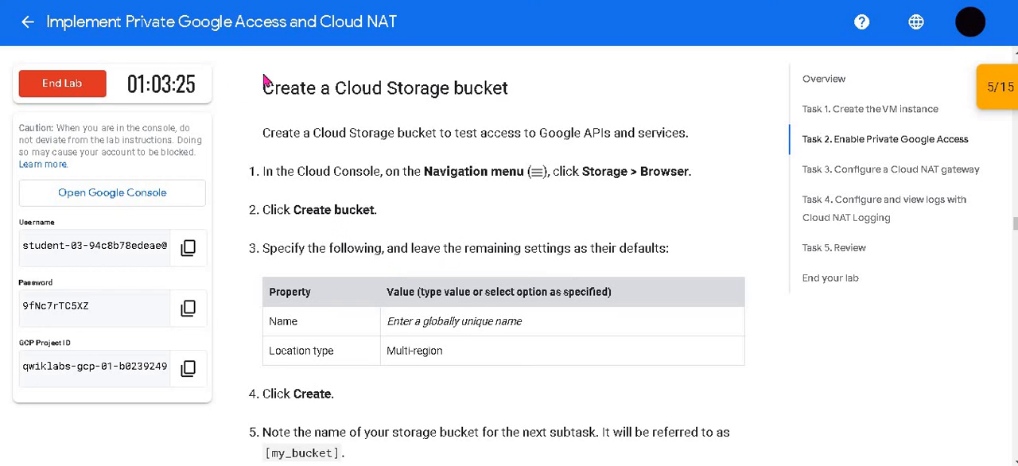
{"action": "left_click", "coordinate": [143, 1]}
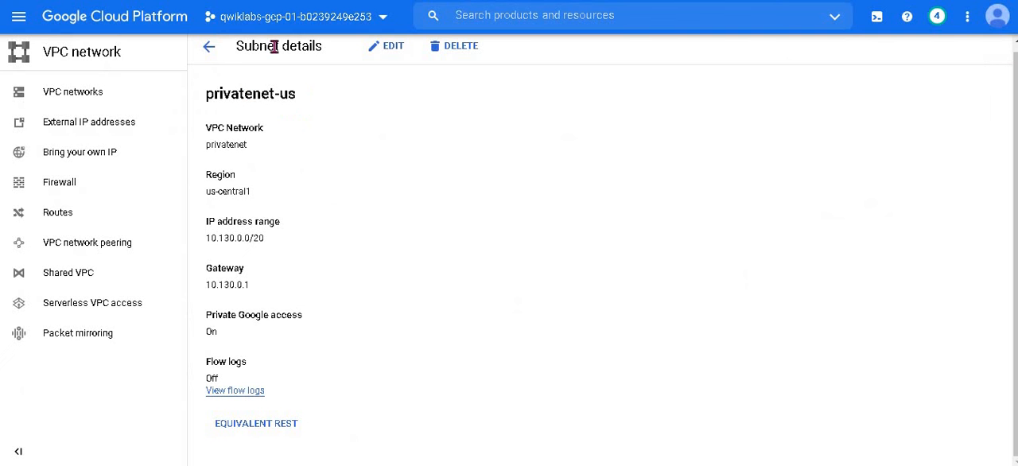
Step: Open the Cloud Storage browser in the Google Cloud console
{"action": "left_click", "coordinate": [19, 20]}
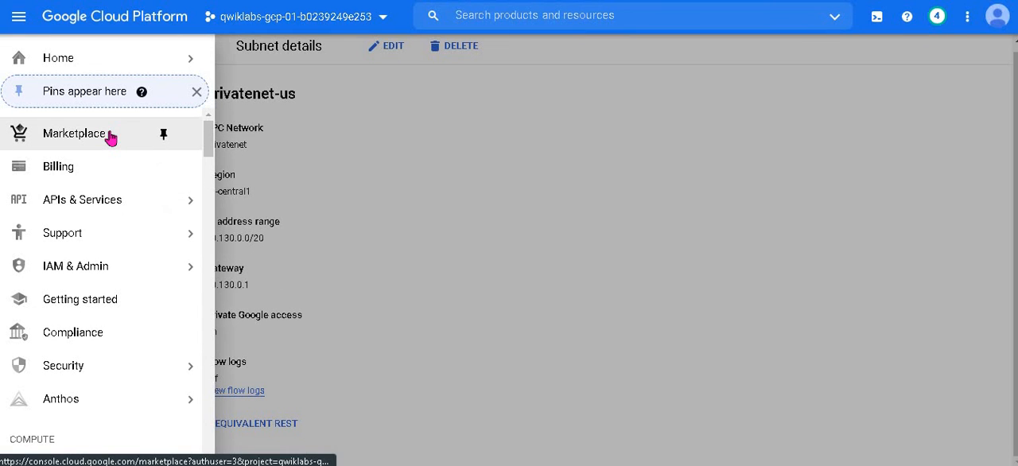
{"action": "scroll", "coordinate": [111, 137], "scroll_direction": "down", "scroll_amount": 5}
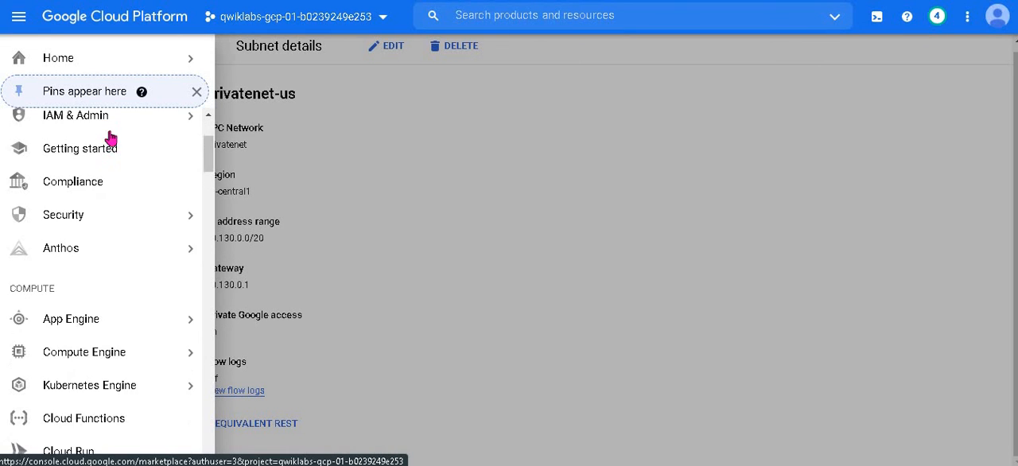
{"action": "scroll", "coordinate": [120, 185], "scroll_direction": "down", "scroll_amount": 3}
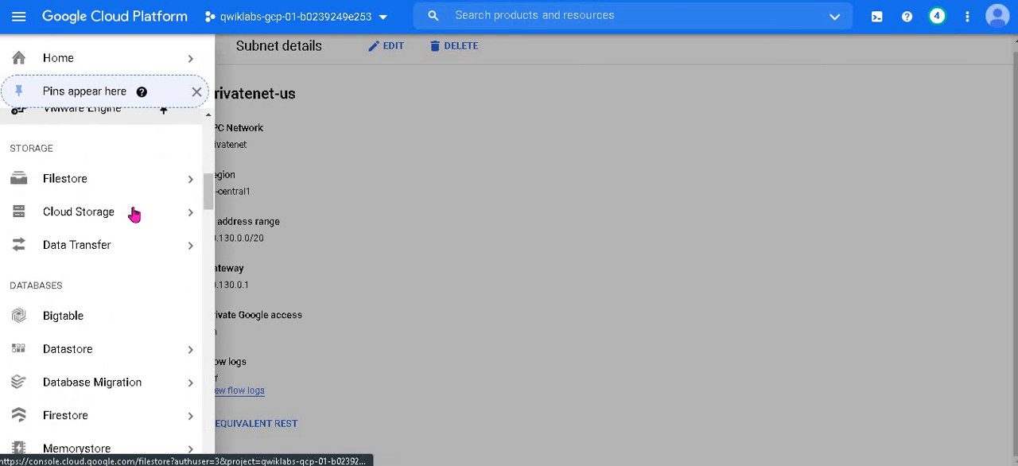
{"action": "mouse_move", "coordinate": [143, 211]}
{"action": "left_click", "coordinate": [222, 221]}
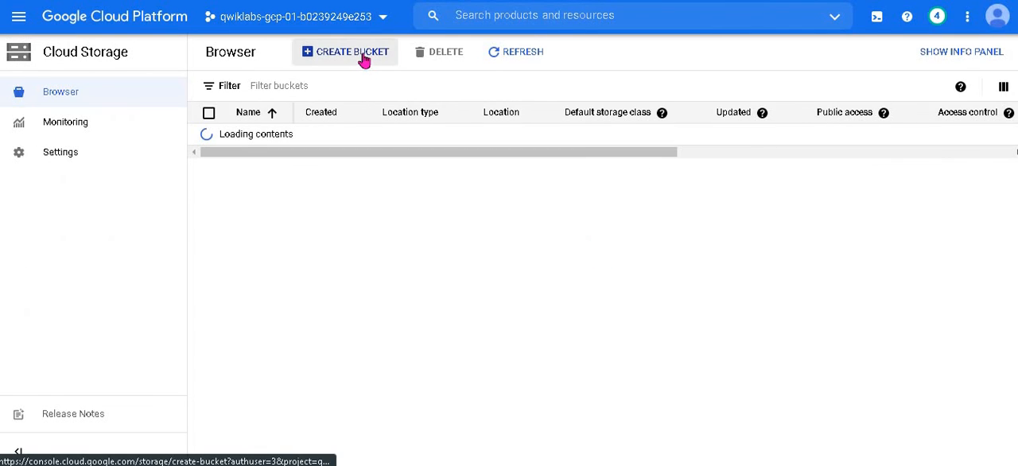
Step: Create a Cloud Storage bucket named dosubscribe with location type Multi-region and location us (multiple regions in United States)
{"action": "left_click", "coordinate": [364, 56]}
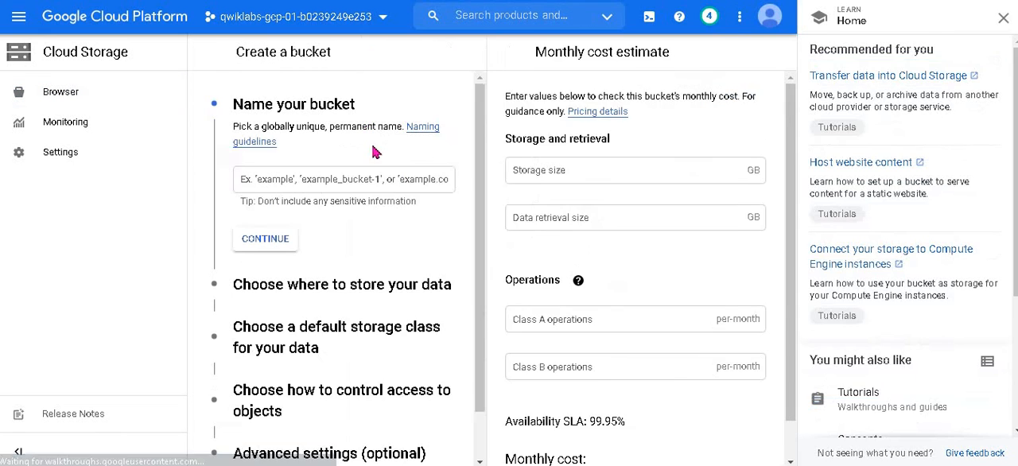
{"action": "left_click", "coordinate": [407, 163]}
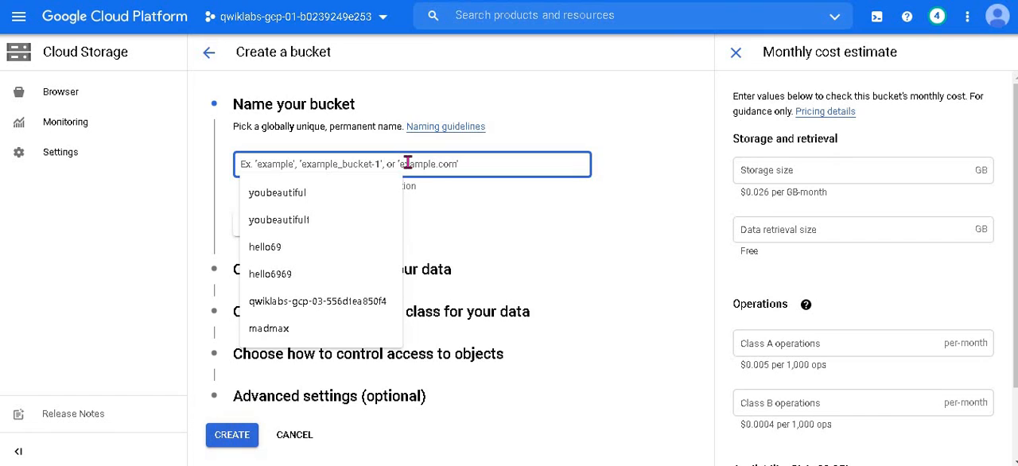
{"action": "type", "text": "dosubscribe"}
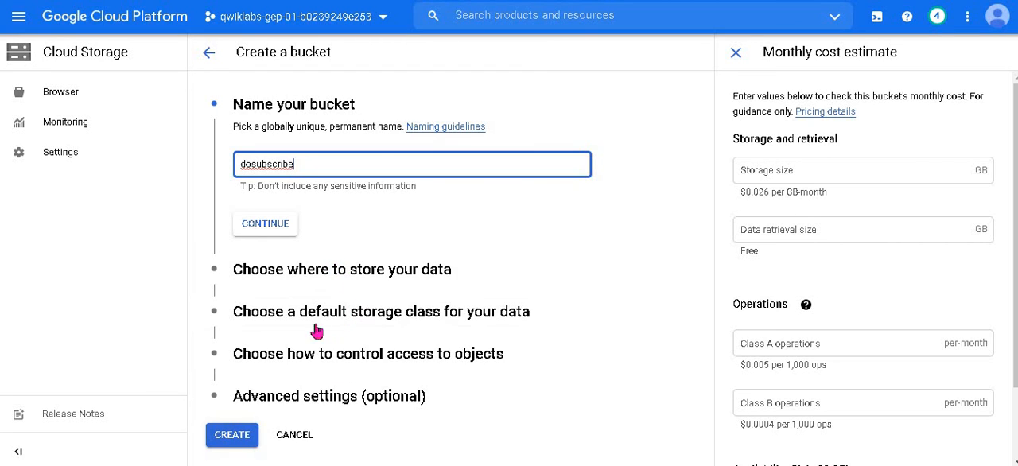
{"action": "left_click", "coordinate": [249, 273]}
{"action": "scroll", "coordinate": [258, 274], "scroll_direction": "down", "scroll_amount": 1}
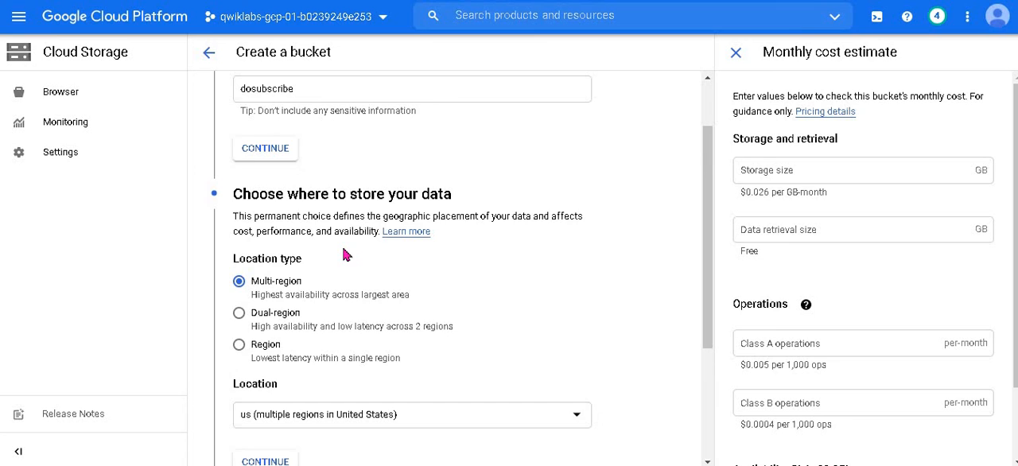
{"action": "scroll", "coordinate": [347, 254], "scroll_direction": "down", "scroll_amount": 1}
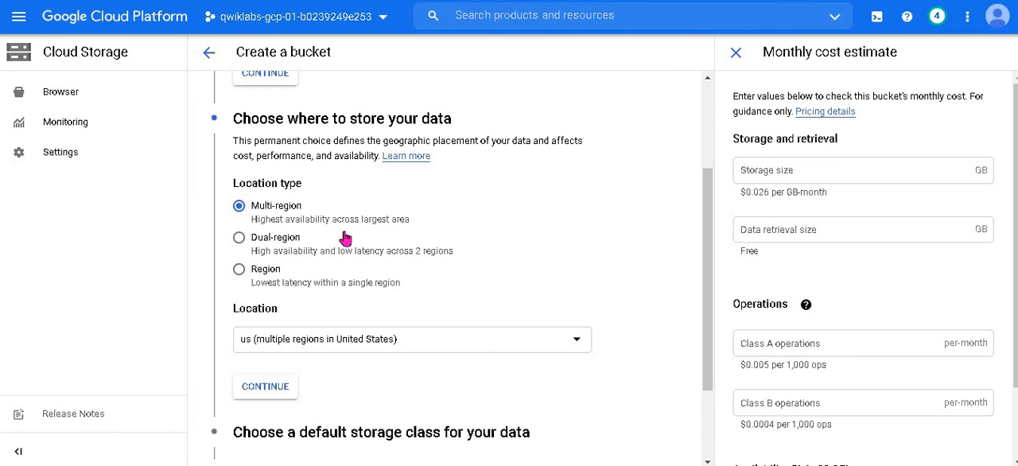
{"action": "scroll", "coordinate": [342, 240], "scroll_direction": "down", "scroll_amount": 2}
{"action": "left_click", "coordinate": [226, 436]}
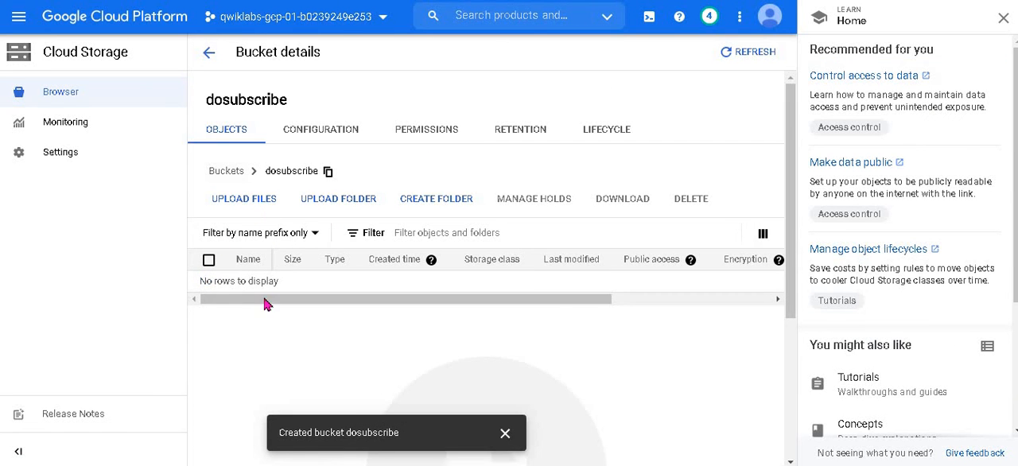
Step: Read the lab's Copy an image file into your bucket instructions and copy the gsutil cp command for access.svg
{"action": "left_click_drag", "start_coordinate": [266, 302], "coordinate": [115, 324]}
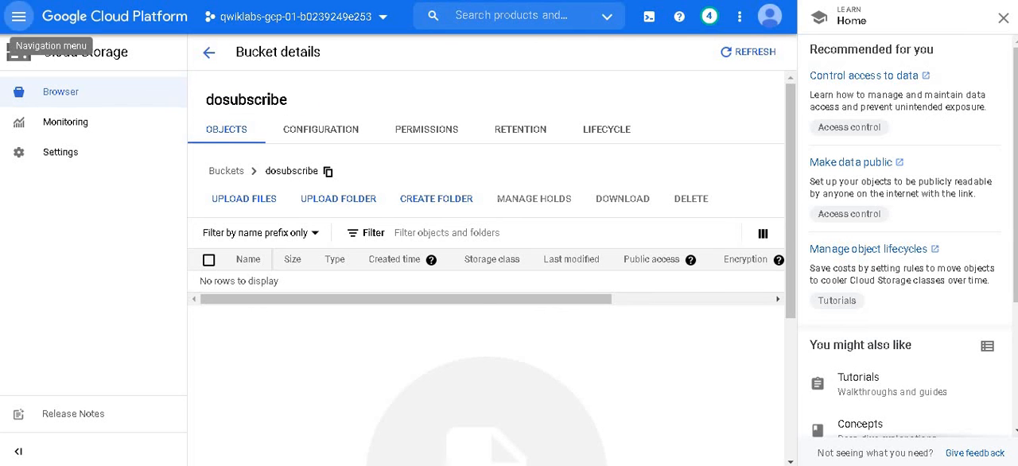
{"action": "left_click", "coordinate": [381, 1]}
{"action": "scroll", "coordinate": [450, 205], "scroll_direction": "down", "scroll_amount": 2}
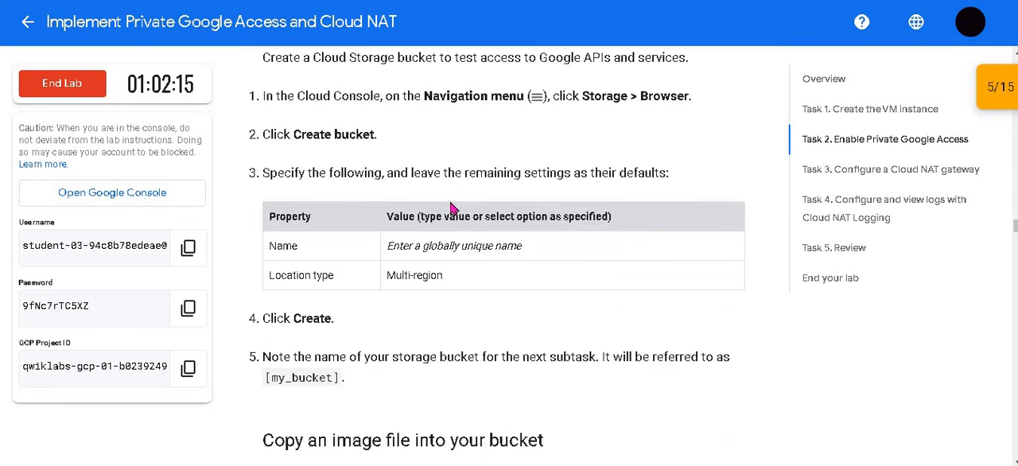
{"action": "scroll", "coordinate": [425, 206], "scroll_direction": "up", "scroll_amount": 1}
{"action": "scroll", "coordinate": [419, 228], "scroll_direction": "down", "scroll_amount": 4}
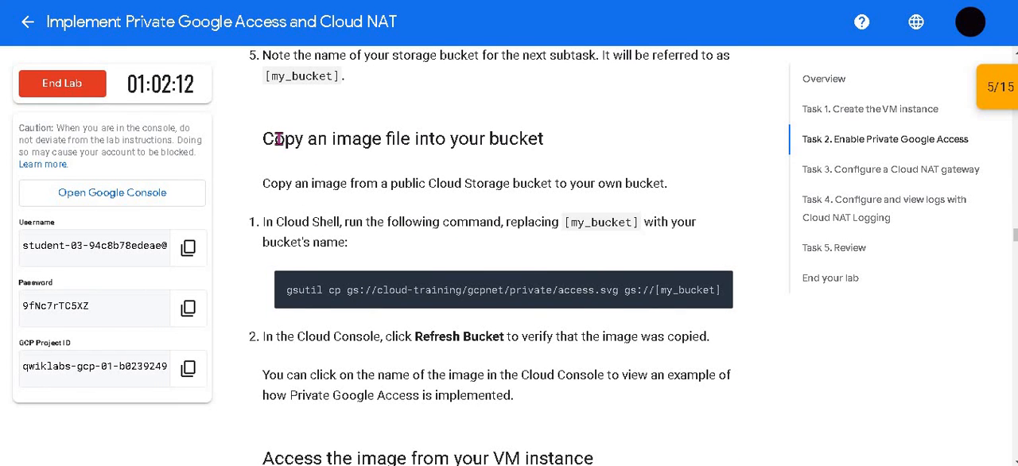
{"action": "left_click_drag", "start_coordinate": [490, 141], "coordinate": [599, 144]}
{"action": "left_click", "coordinate": [510, 147]}
{"action": "scroll", "coordinate": [513, 151], "scroll_direction": "down", "scroll_amount": 1}
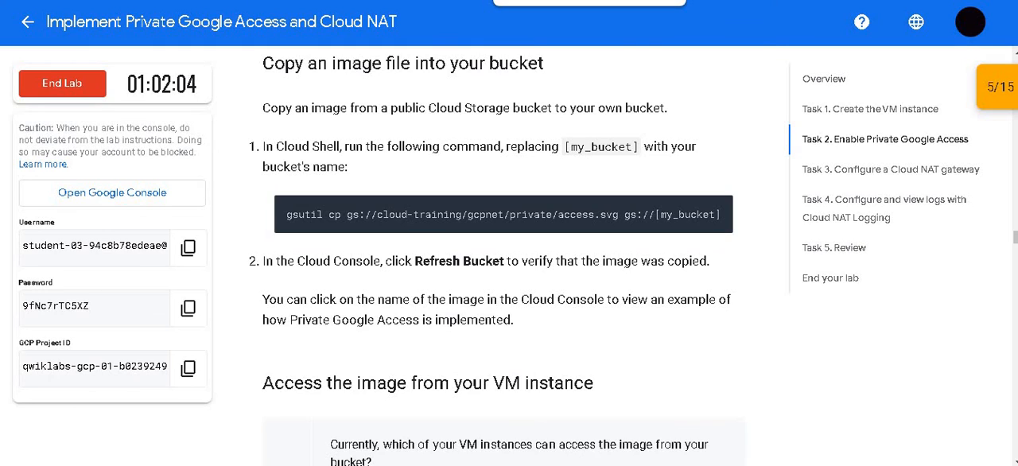
Step: Return to the Google Cloud console, close the Learn pane, and start a Cloud Shell session
{"action": "left_click", "coordinate": [572, 1]}
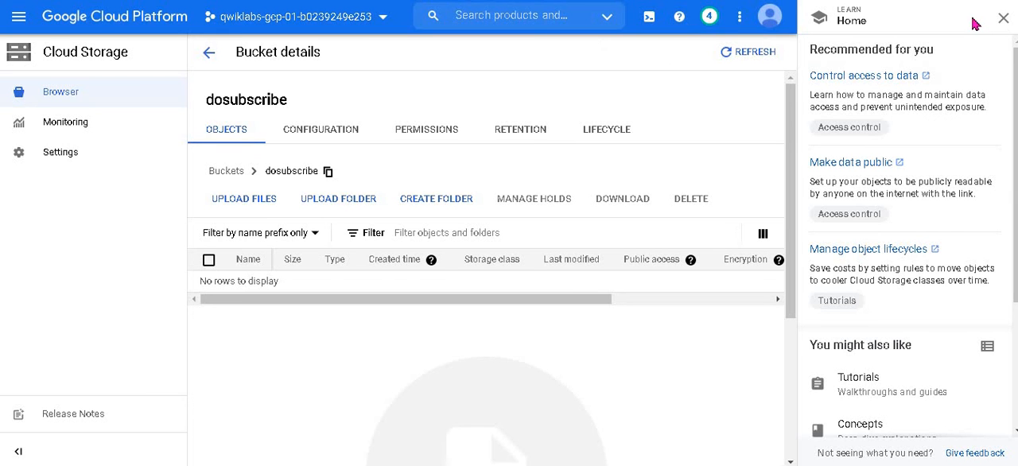
{"action": "left_click", "coordinate": [1003, 17]}
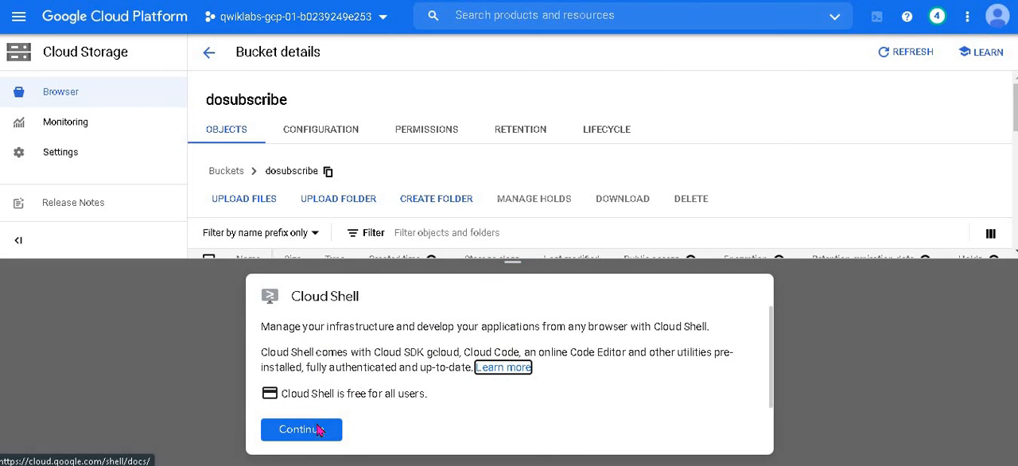
{"action": "left_click", "coordinate": [319, 430]}
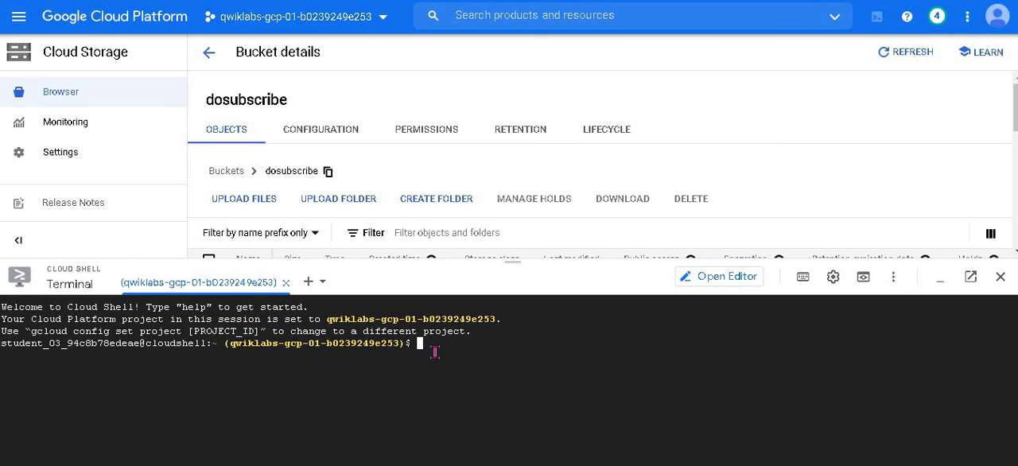
Step: Run gsutil cp gs://cloud-training/gcpnet/private/access.svg gs://dosubscribe in Cloud Shell and authorize the API call
{"action": "type", "text": "gsutil cp gs://cloud-training/gcpnet/private/access.svg gs://[my_bucket]"}
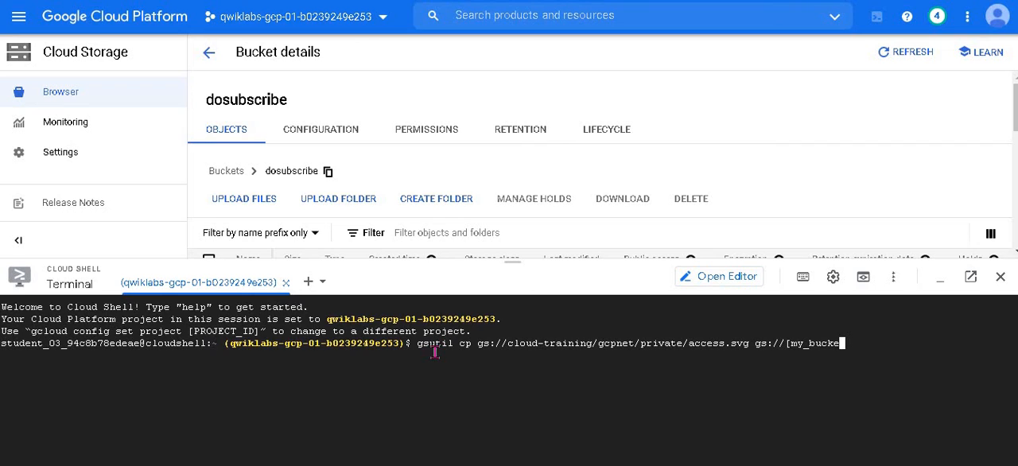
{"action": "key", "text": "BackSpace"}
{"action": "key", "text": "BackSpace"}
{"action": "key", "text": "BackSpace"}
{"action": "type", "text": "ribe"}
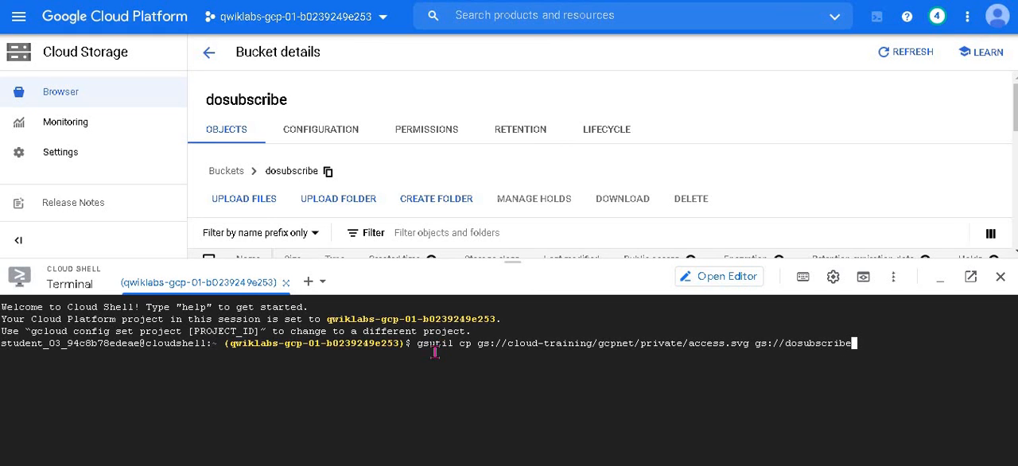
{"action": "key", "text": "Return"}
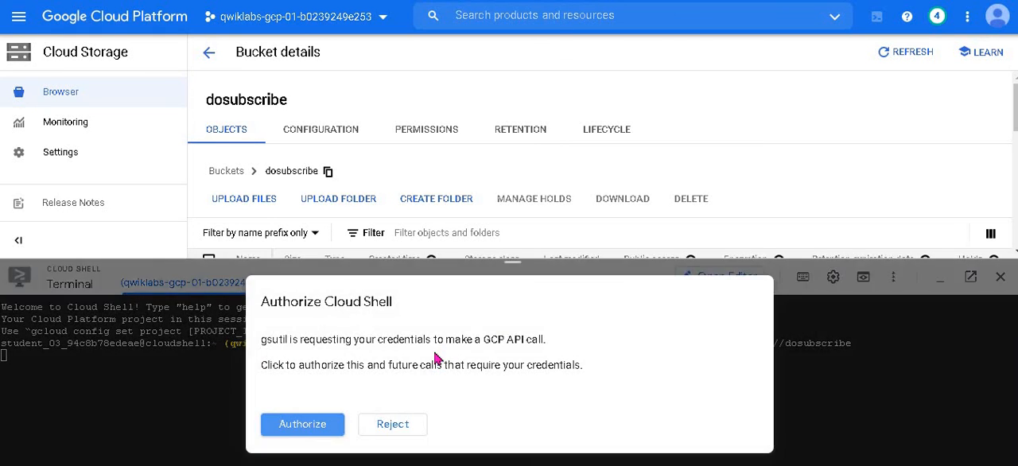
{"action": "left_click", "coordinate": [321, 428]}
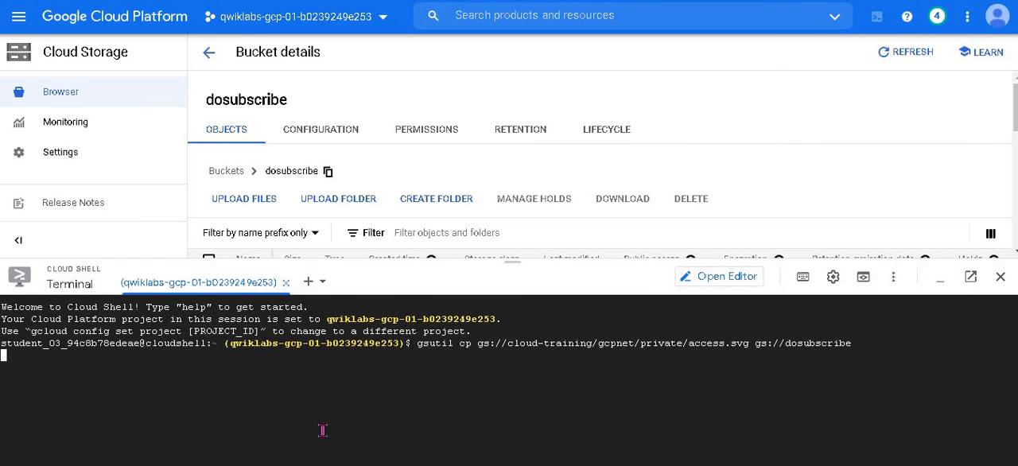
Step: Check the lab's verification instruction and refresh the dosubscribe bucket's object list in the Google Cloud console
{"action": "left_click", "coordinate": [385, 1]}
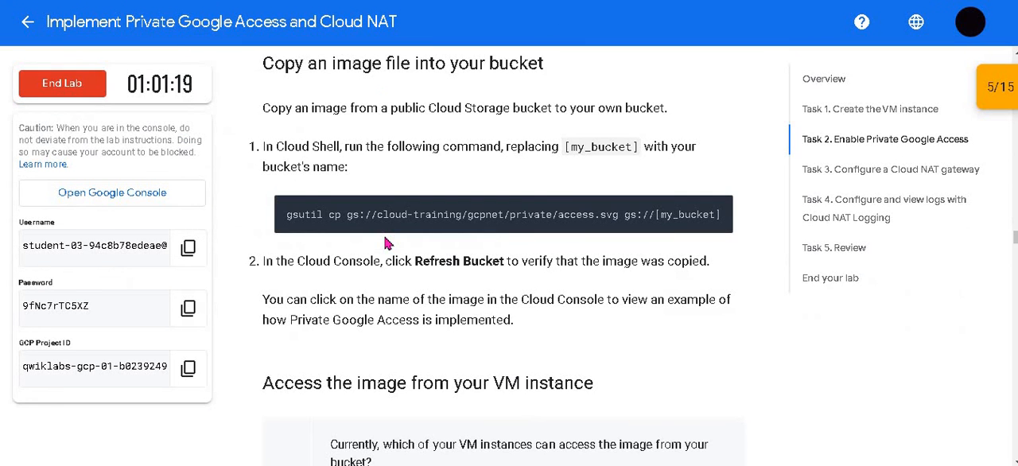
{"action": "scroll", "coordinate": [761, 366], "scroll_direction": "down", "scroll_amount": 2}
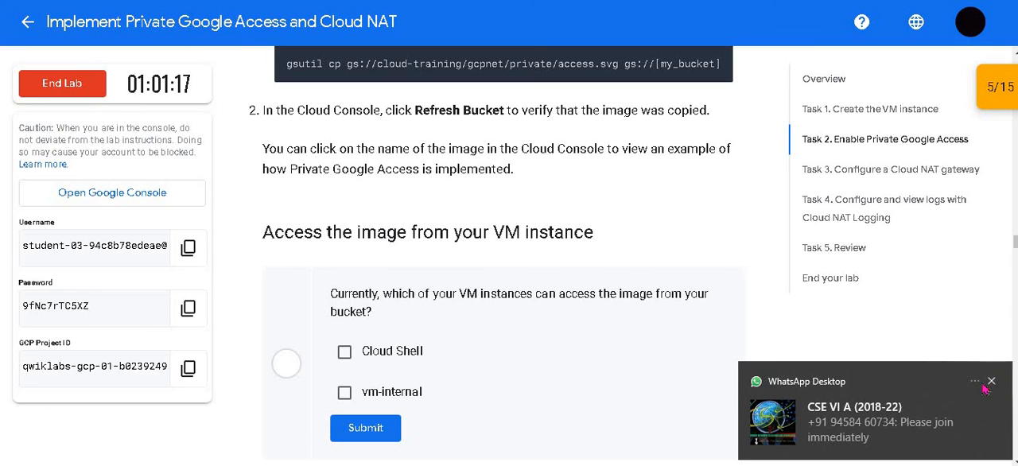
{"action": "left_click", "coordinate": [988, 383]}
{"action": "scroll", "coordinate": [528, 293], "scroll_direction": "up", "scroll_amount": 2}
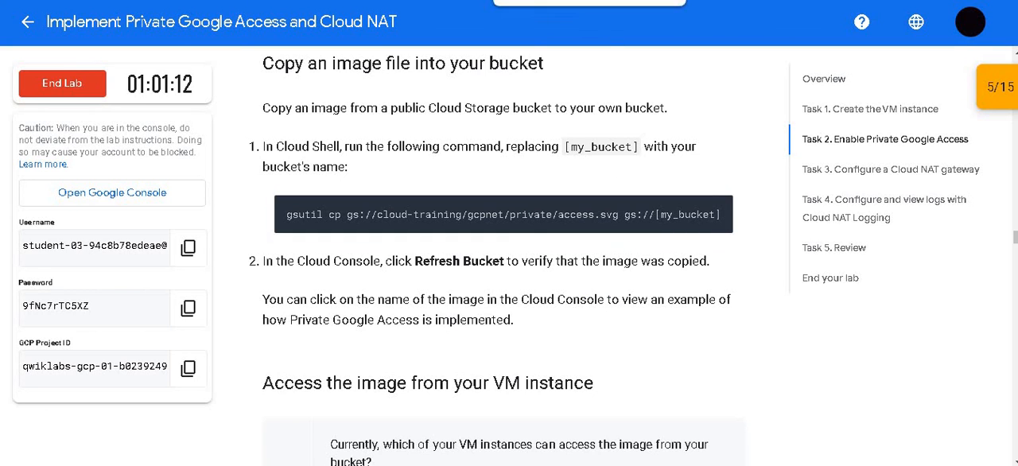
{"action": "left_click", "coordinate": [548, 1]}
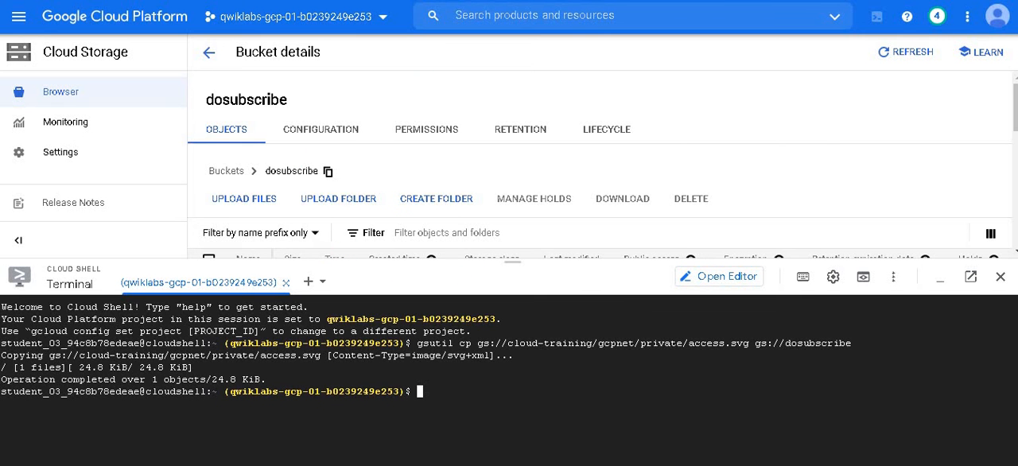
{"action": "left_click", "coordinate": [398, 1]}
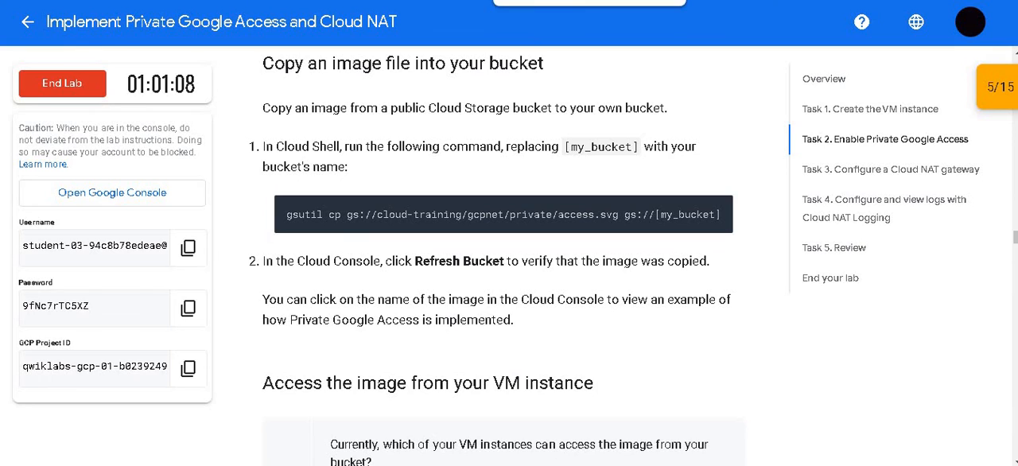
{"action": "left_click", "coordinate": [525, 0]}
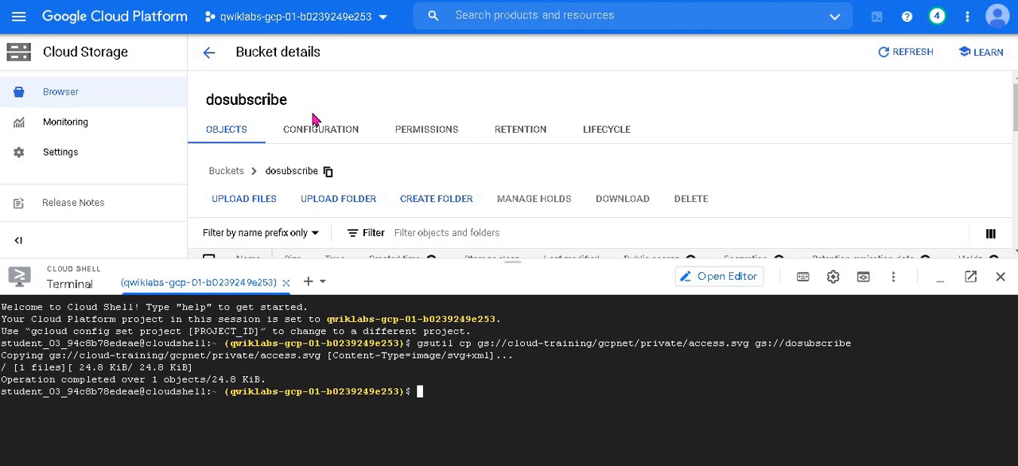
{"action": "scroll", "coordinate": [349, 143], "scroll_direction": "down", "scroll_amount": 1}
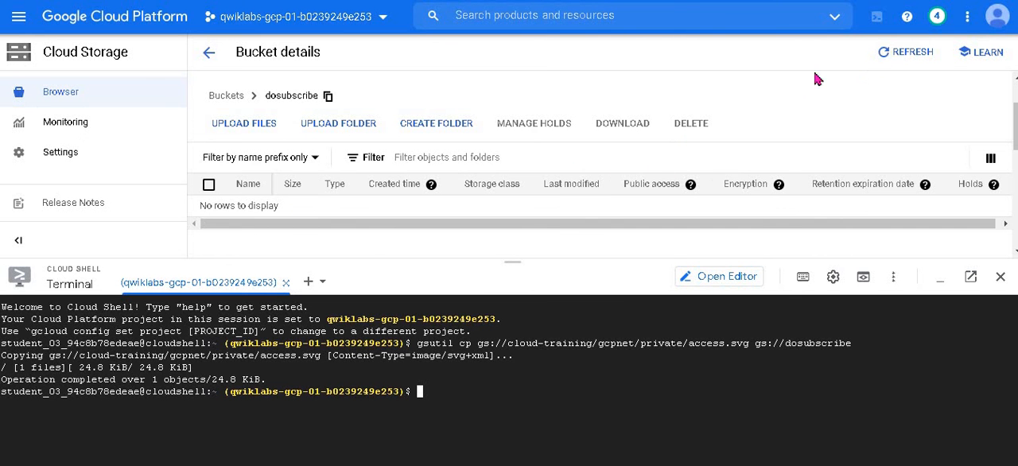
{"action": "left_click", "coordinate": [906, 52]}
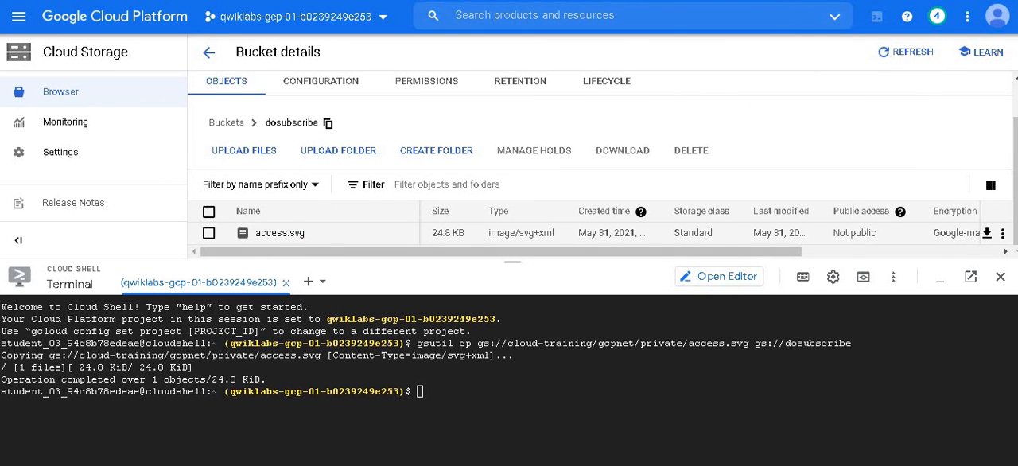
Step: Answer the lab question on which VM instances can access the bucket image with Cloud Shell and submit it
{"action": "left_click", "coordinate": [350, 1]}
{"action": "scroll", "coordinate": [403, 134], "scroll_direction": "down", "scroll_amount": 3}
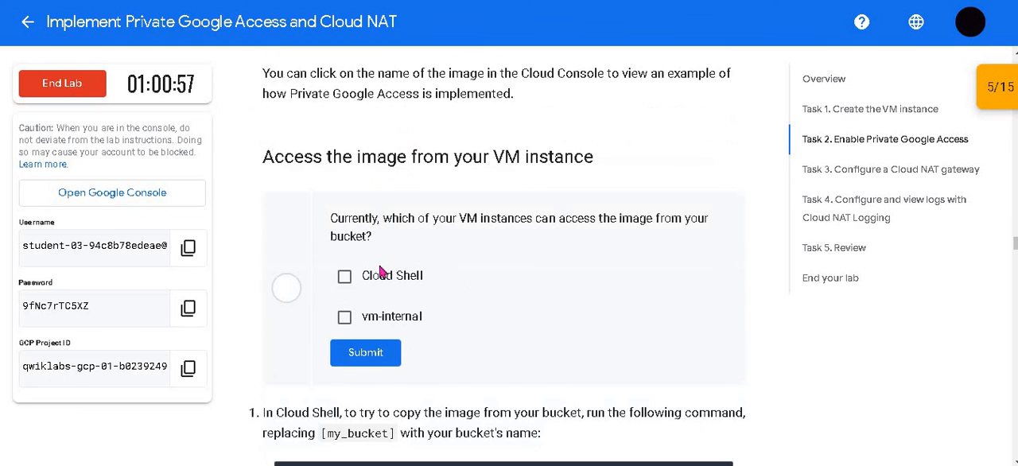
{"action": "left_click", "coordinate": [344, 277]}
{"action": "left_click", "coordinate": [368, 351]}
{"action": "scroll", "coordinate": [398, 302], "scroll_direction": "down", "scroll_amount": 2}
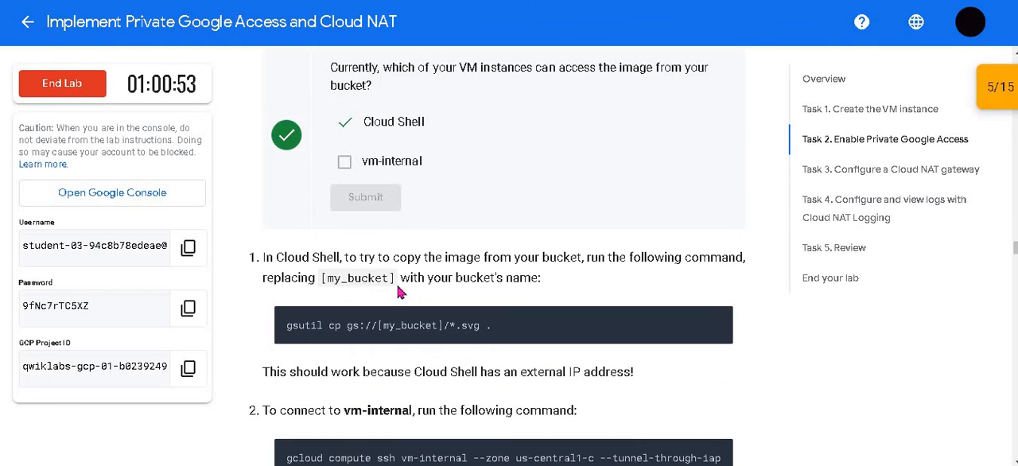
Step: Copy the lab's next gsutil command and run it in Cloud Shell as gsutil cp gs://dosubscribe/*.svg
{"action": "scroll", "coordinate": [399, 289], "scroll_direction": "down", "scroll_amount": 1}
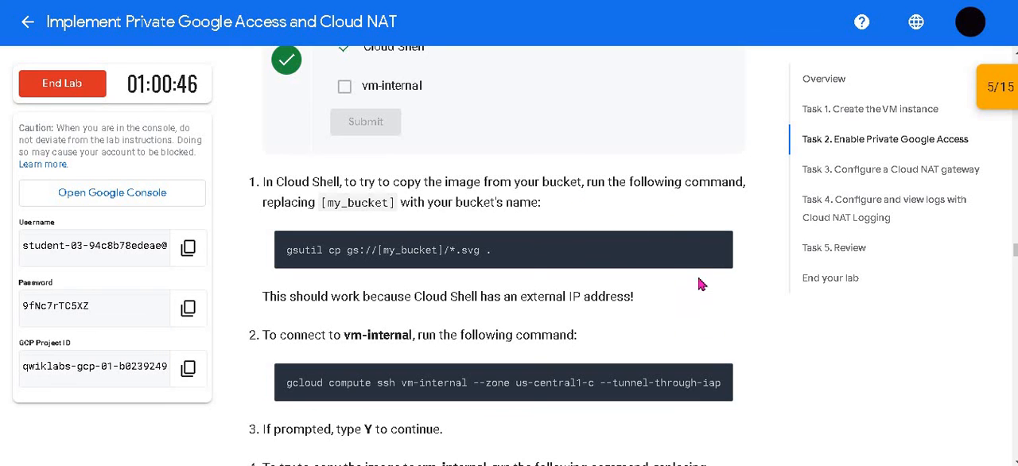
{"action": "mouse_move", "coordinate": [714, 254]}
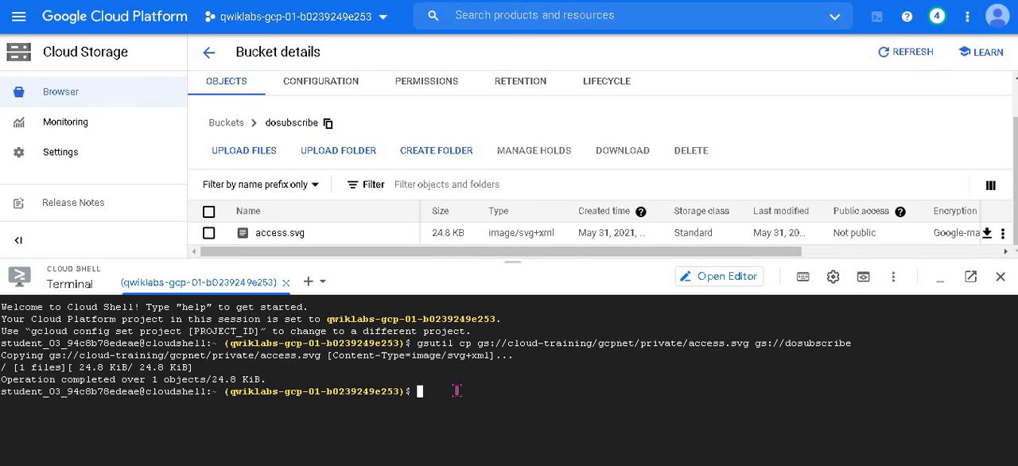
{"action": "key", "text": "ctrl+v"}
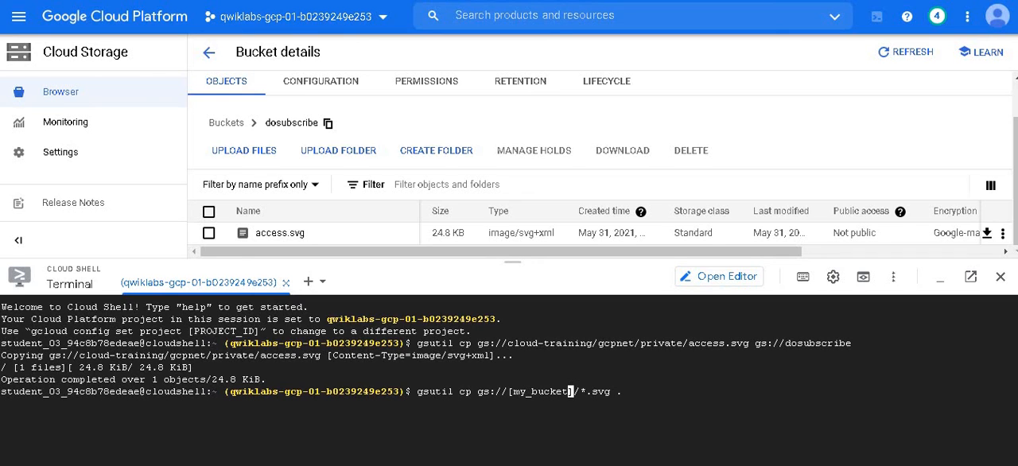
{"action": "key", "text": "BackSpace"}
{"action": "key", "text": "BackSpace"}
{"action": "key", "text": "BackSpace"}
{"action": "key", "text": "BackSpace"}
{"action": "key", "text": "BackSpace"}
{"action": "key", "text": "BackSpace"}
{"action": "key", "text": "BackSpace"}
{"action": "key", "text": "BackSpace"}
{"action": "key", "text": "BackSpace"}
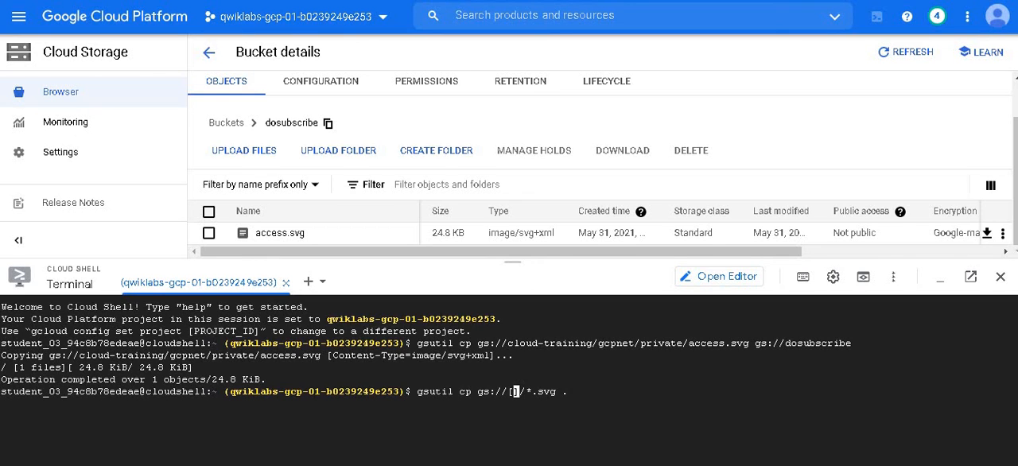
{"action": "key", "text": "BackSpace"}
{"action": "type", "text": "dosubscribe"}
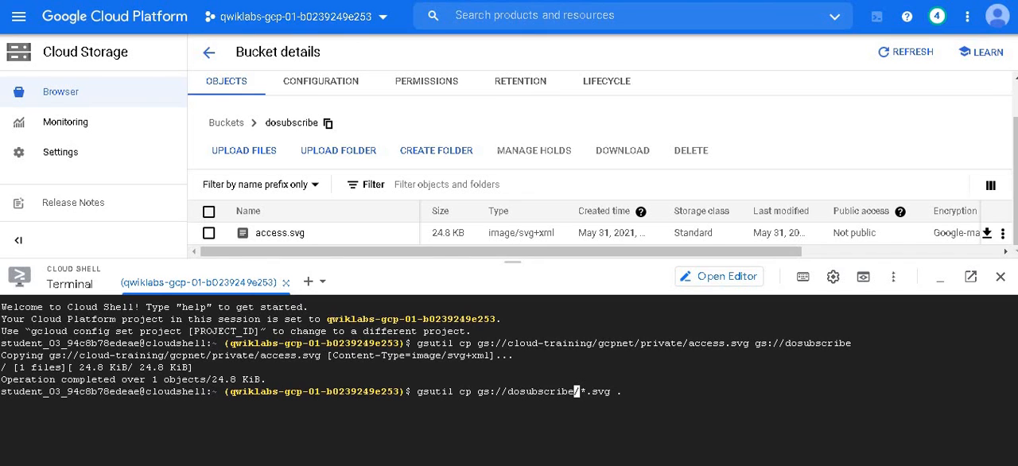
{"action": "key", "text": "End"}
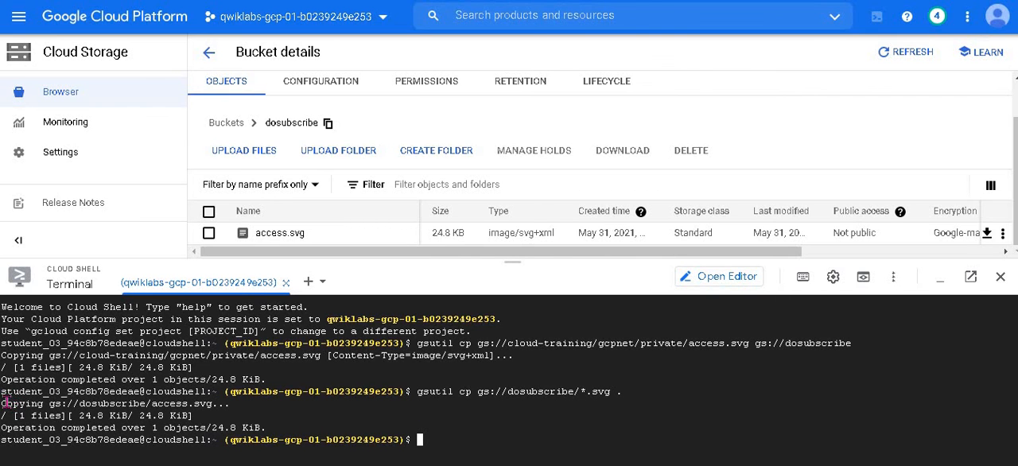
Step: Copy the lab's connection command, run gcloud compute ssh vm-internal --zone us-central1-c --tunnel-through-iap in Cloud Shell, and answer y to continue
{"action": "left_click", "coordinate": [411, 0]}
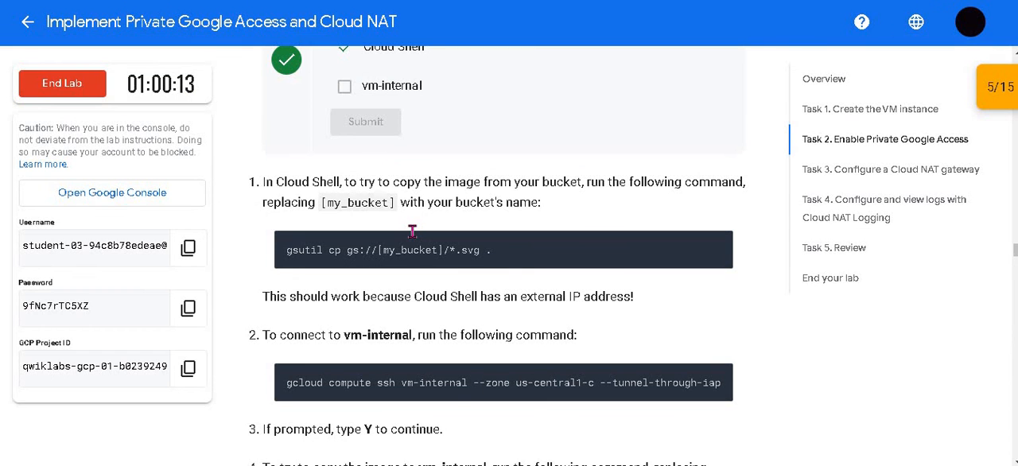
{"action": "scroll", "coordinate": [381, 239], "scroll_direction": "down", "scroll_amount": 1}
{"action": "left_click_drag", "start_coordinate": [320, 222], "coordinate": [650, 241]}
{"action": "left_click", "coordinate": [649, 241]}
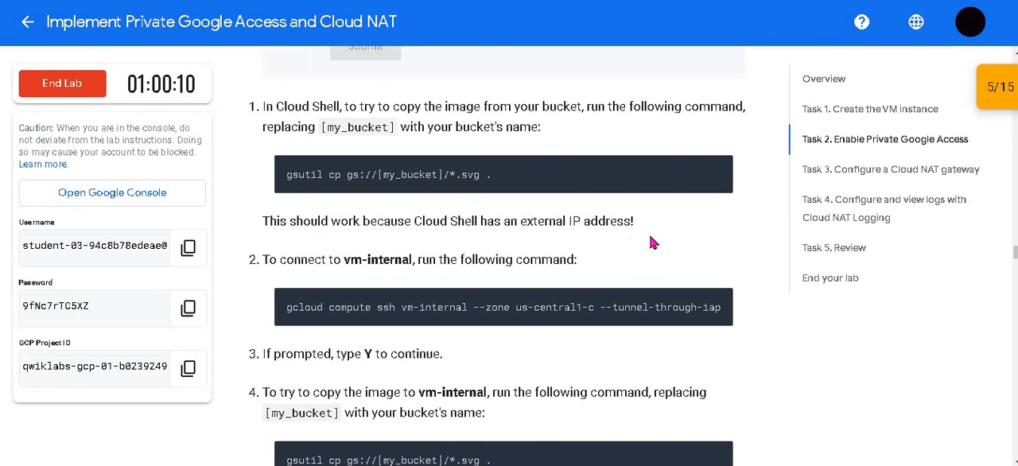
{"action": "scroll", "coordinate": [650, 232], "scroll_direction": "down", "scroll_amount": 1}
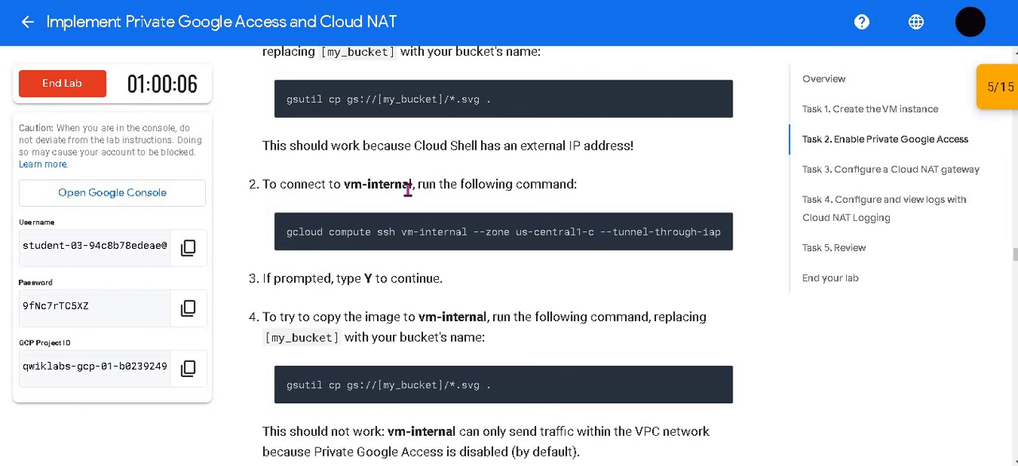
{"action": "left_click_drag", "start_coordinate": [450, 145], "coordinate": [652, 143]}
{"action": "left_click", "coordinate": [652, 143]}
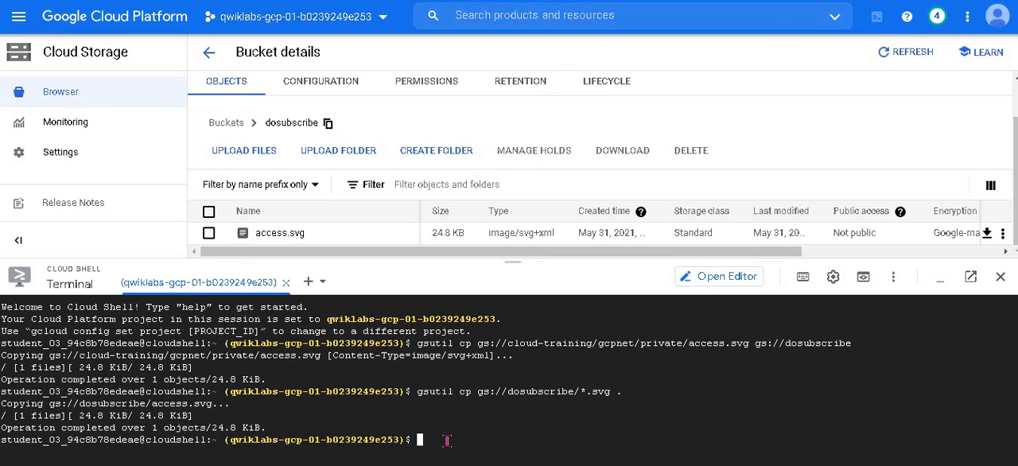
{"action": "key", "text": "ctrl+v"}
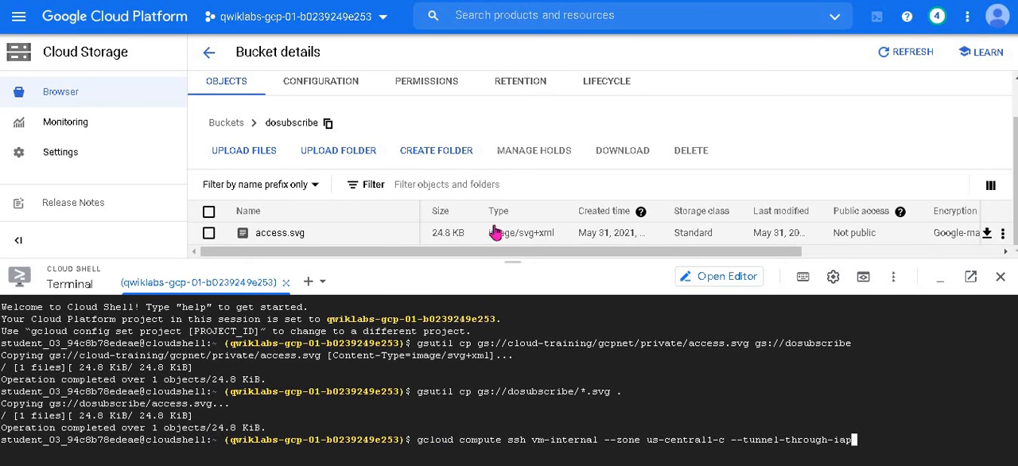
{"action": "key", "text": "Return"}
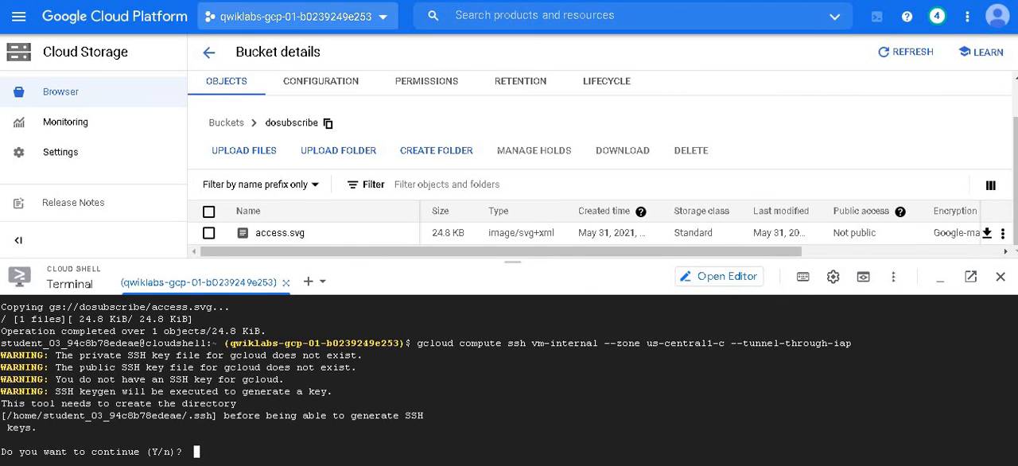
{"action": "left_click", "coordinate": [373, 1]}
{"action": "left_click", "coordinate": [548, 1]}
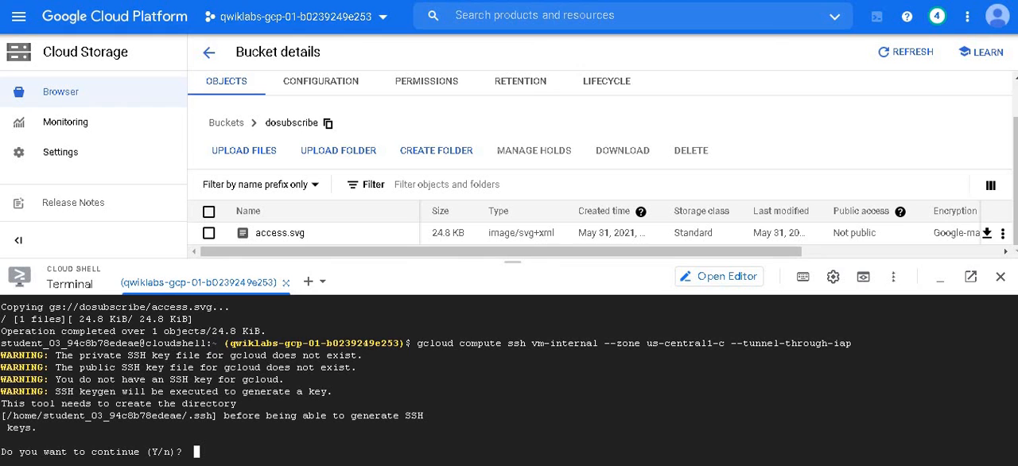
{"action": "key", "text": "Return"}
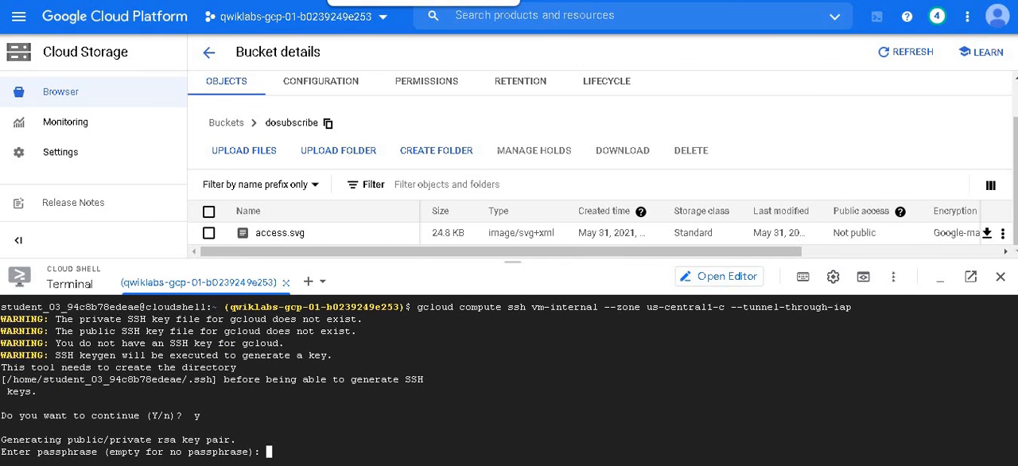
Step: Copy the lab's gsutil cp command for vm-internal and read its notes on the expected outcome and stopping the request
{"action": "left_click", "coordinate": [397, 1]}
{"action": "scroll", "coordinate": [425, 208], "scroll_direction": "down", "scroll_amount": 1}
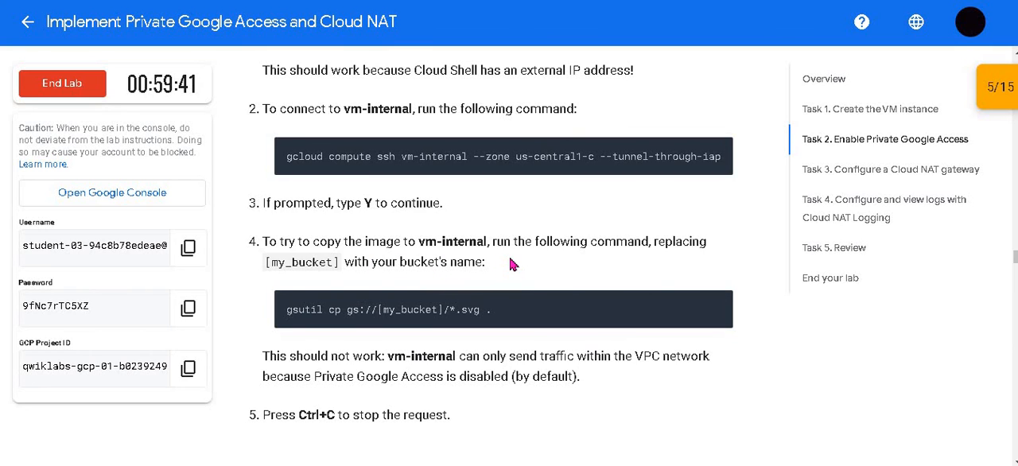
{"action": "scroll", "coordinate": [515, 263], "scroll_direction": "down", "scroll_amount": 1}
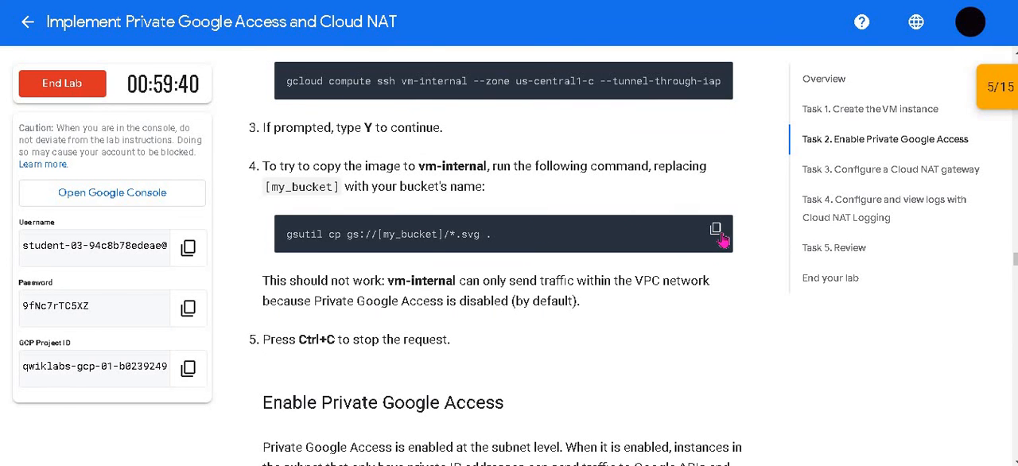
{"action": "left_click", "coordinate": [719, 233]}
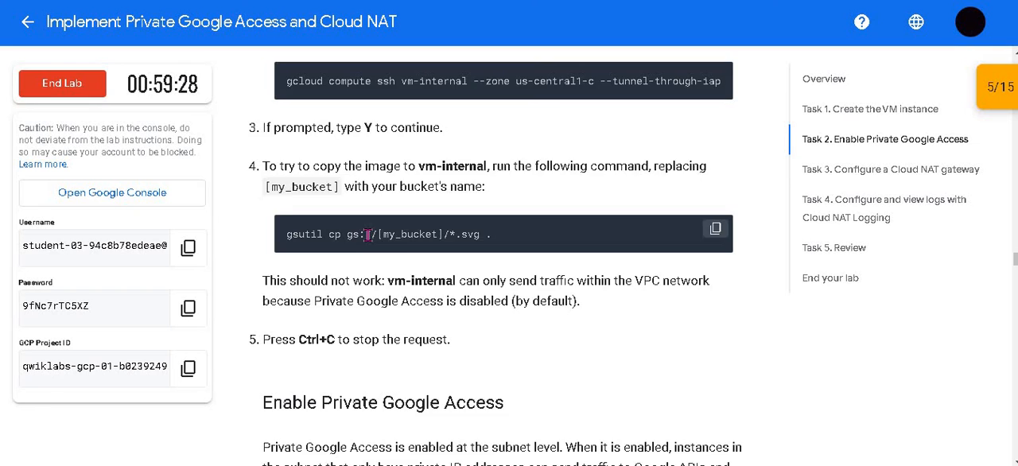
{"action": "scroll", "coordinate": [367, 234], "scroll_direction": "up", "scroll_amount": 1}
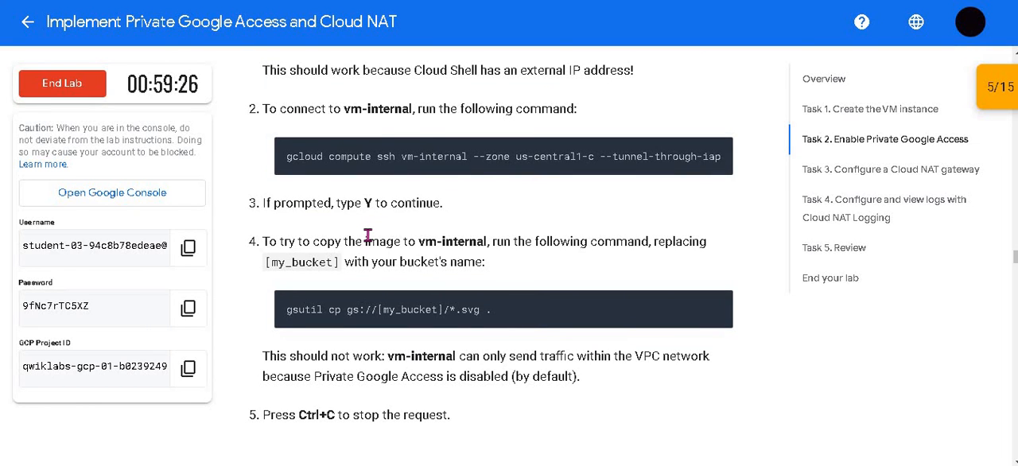
{"action": "scroll", "coordinate": [368, 234], "scroll_direction": "down", "scroll_amount": 1}
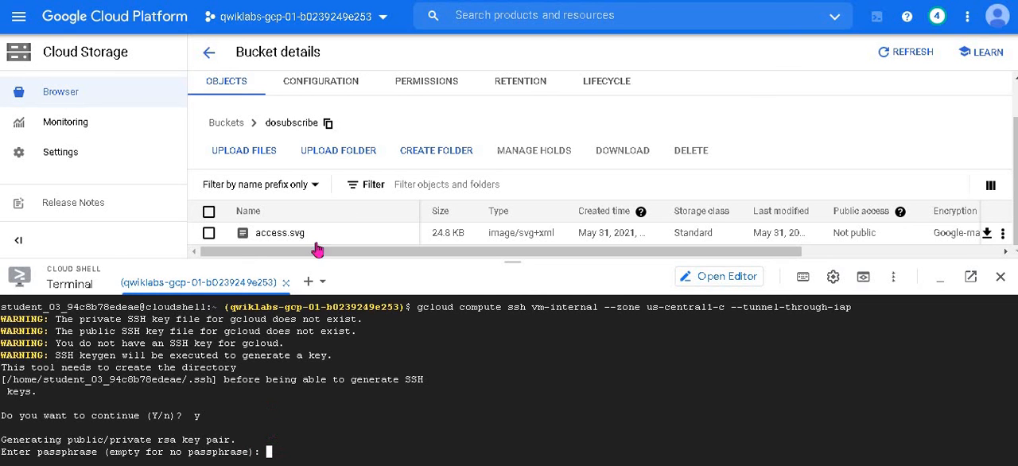
{"action": "left_click", "coordinate": [353, 0]}
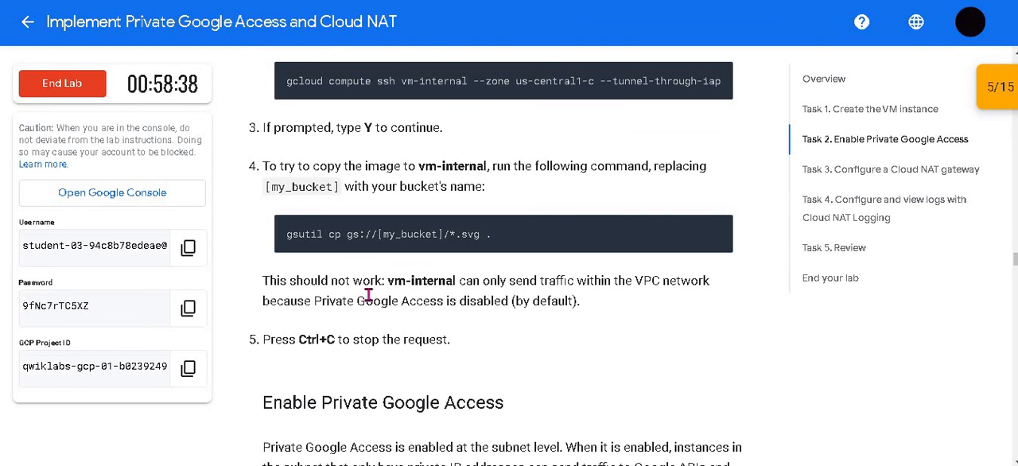
{"action": "scroll", "coordinate": [367, 294], "scroll_direction": "down", "scroll_amount": 1}
{"action": "left_click_drag", "start_coordinate": [322, 225], "coordinate": [513, 248]}
{"action": "left_click", "coordinate": [477, 277]}
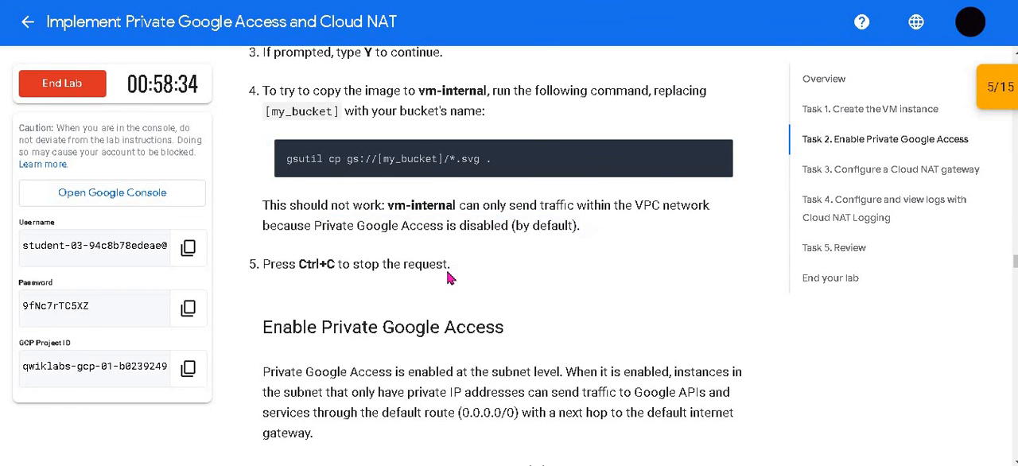
{"action": "scroll", "coordinate": [455, 124], "scroll_direction": "down", "scroll_amount": 1}
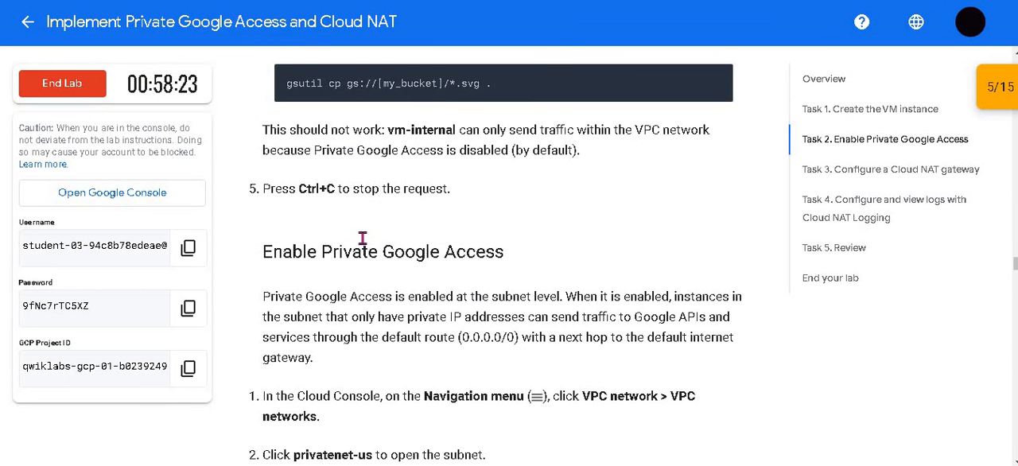
Step: Read the Enable Private Google Access instructions and check progress for Create a Cloud Storage bucket and Enable Private Google Access
{"action": "scroll", "coordinate": [361, 242], "scroll_direction": "down", "scroll_amount": 2}
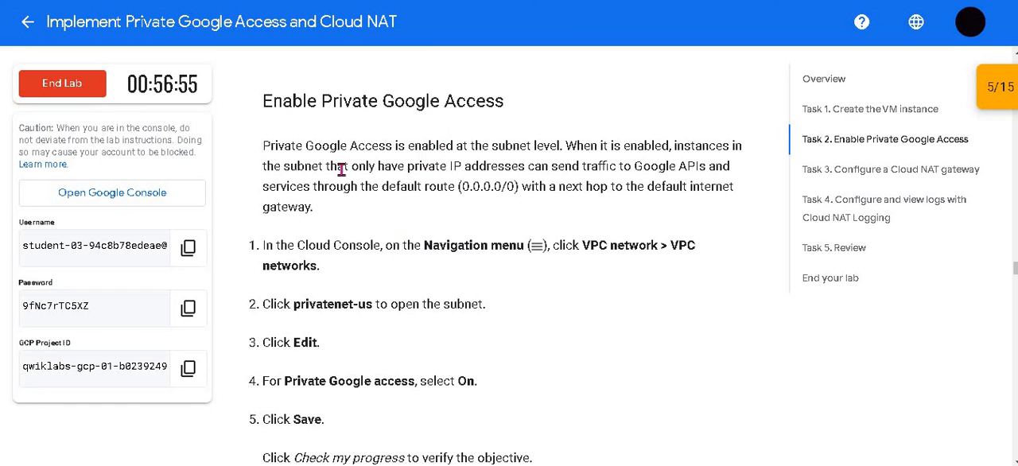
{"action": "scroll", "coordinate": [397, 251], "scroll_direction": "down", "scroll_amount": 3}
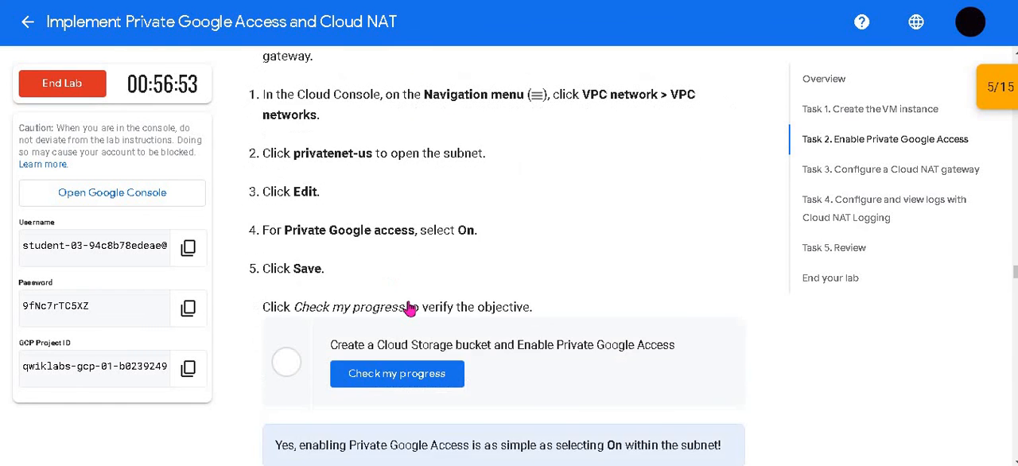
{"action": "left_click", "coordinate": [414, 306]}
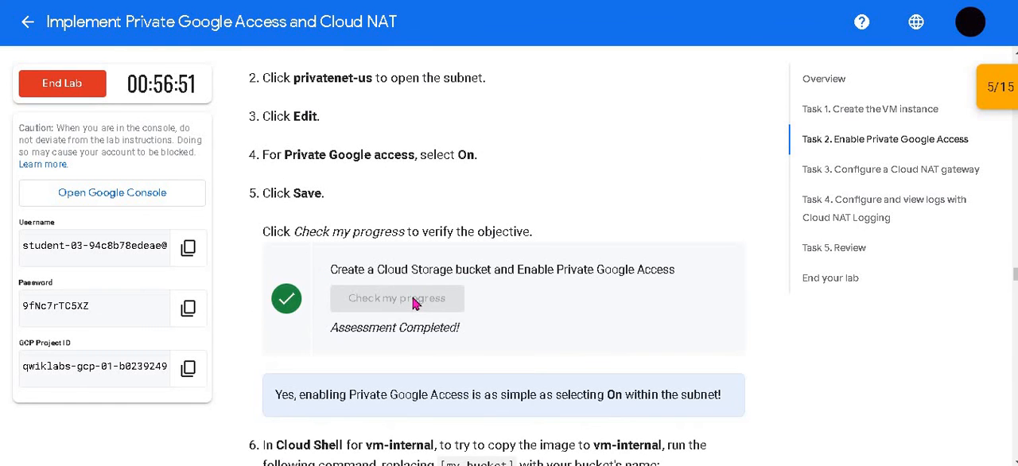
Step: Review the lab's remaining Task 2 commands for vm-internal, and close the Cloud Shell terminal in the Google Cloud console
{"action": "scroll", "coordinate": [411, 302], "scroll_direction": "down", "scroll_amount": 2}
{"action": "scroll", "coordinate": [410, 295], "scroll_direction": "down", "scroll_amount": 2}
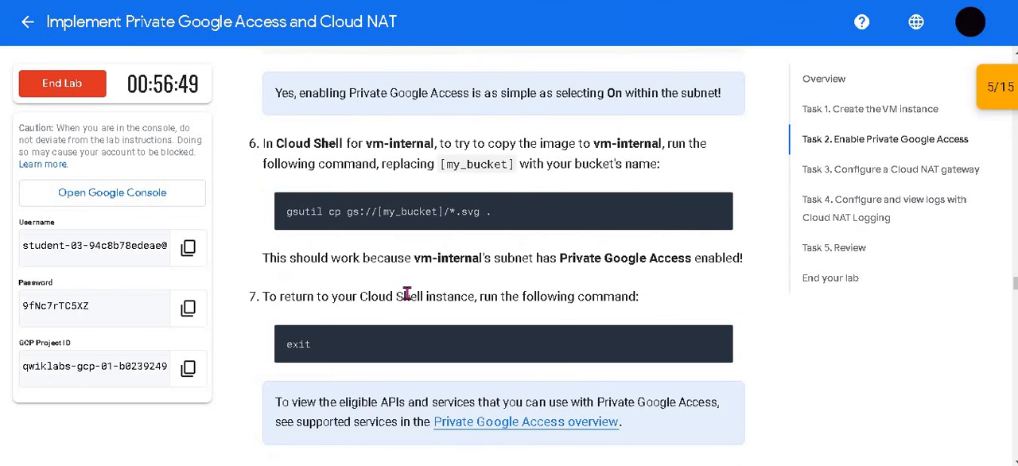
{"action": "scroll", "coordinate": [403, 291], "scroll_direction": "down", "scroll_amount": 5}
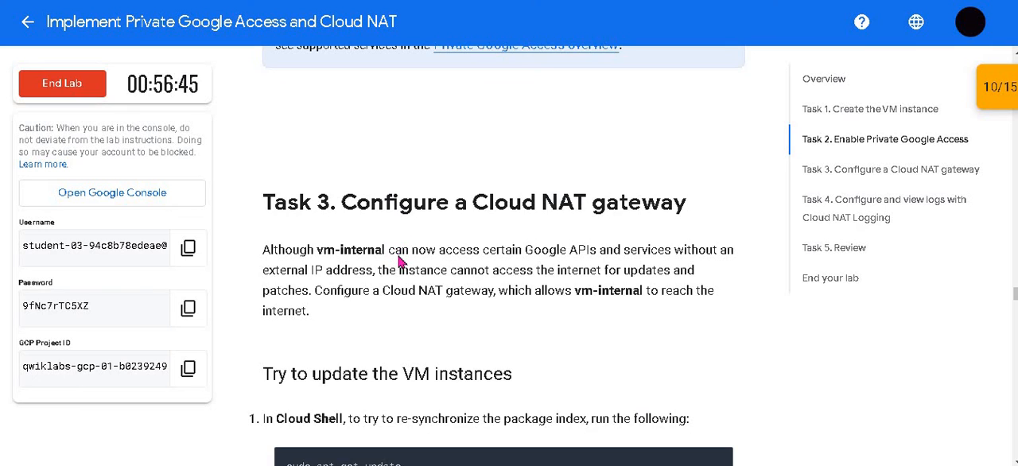
{"action": "scroll", "coordinate": [400, 263], "scroll_direction": "up", "scroll_amount": 6}
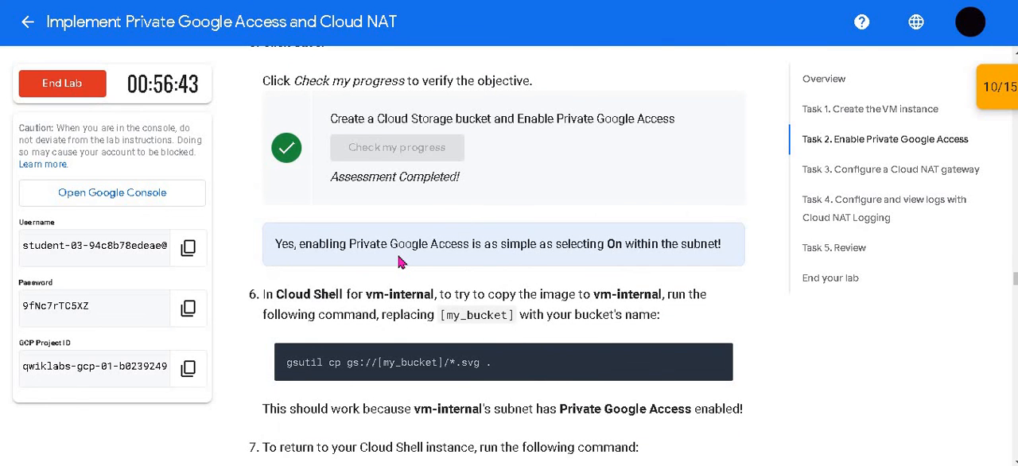
{"action": "scroll", "coordinate": [400, 263], "scroll_direction": "down", "scroll_amount": 2}
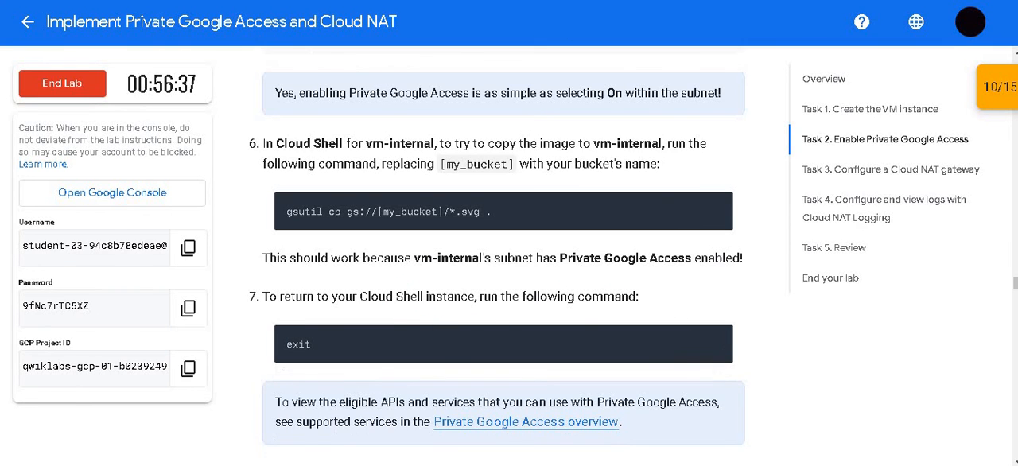
{"action": "left_click", "coordinate": [557, 0]}
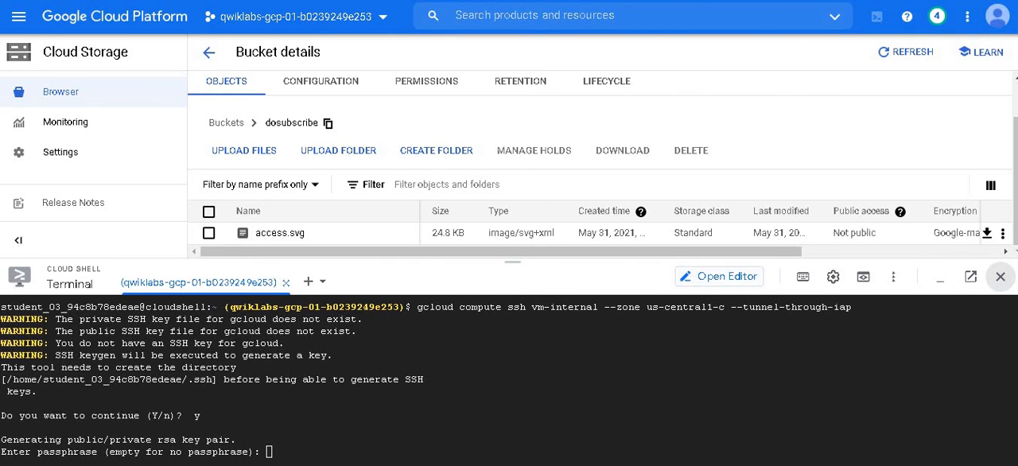
{"action": "left_click", "coordinate": [995, 277]}
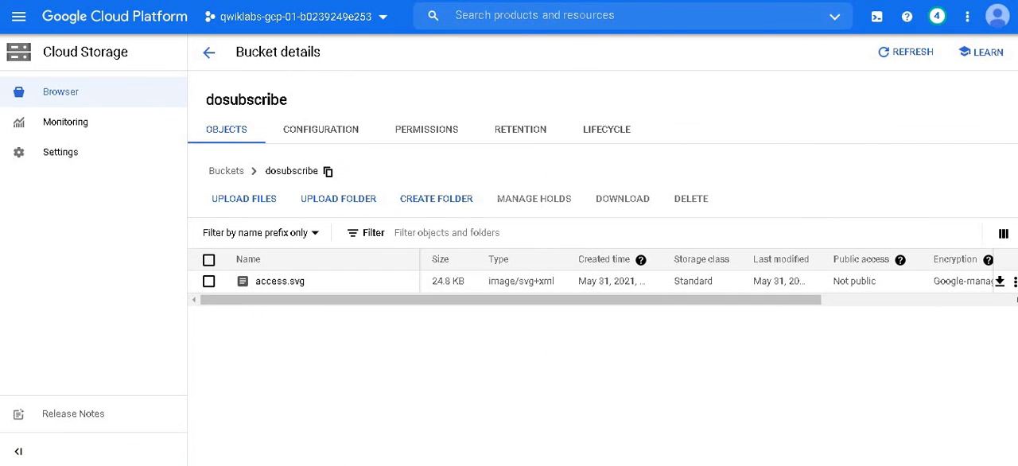
Step: Copy the first command of Task 3, reopen Cloud Shell, and run sudo apt-get update there
{"action": "left_click", "coordinate": [405, 0]}
{"action": "scroll", "coordinate": [411, 231], "scroll_direction": "down", "scroll_amount": 5}
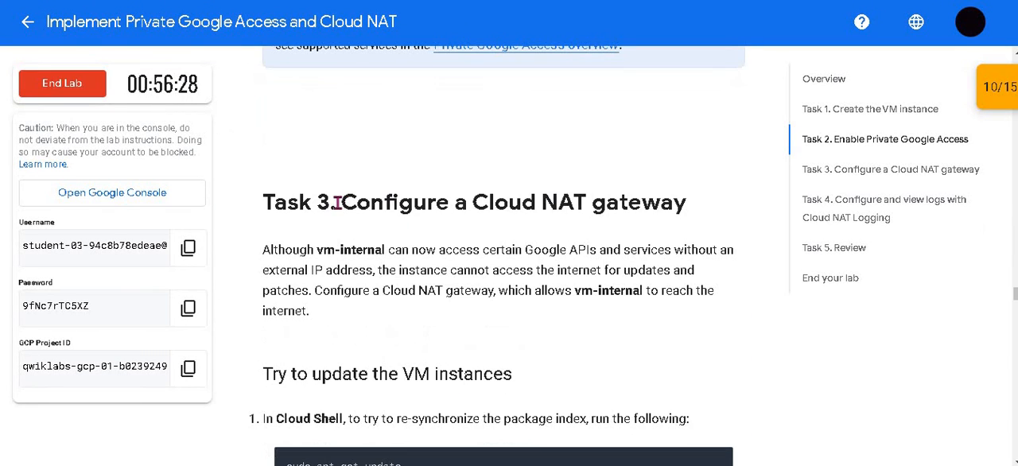
{"action": "left_click_drag", "start_coordinate": [391, 203], "coordinate": [643, 202]}
{"action": "left_click", "coordinate": [577, 152]}
{"action": "scroll", "coordinate": [348, 234], "scroll_direction": "down", "scroll_amount": 2}
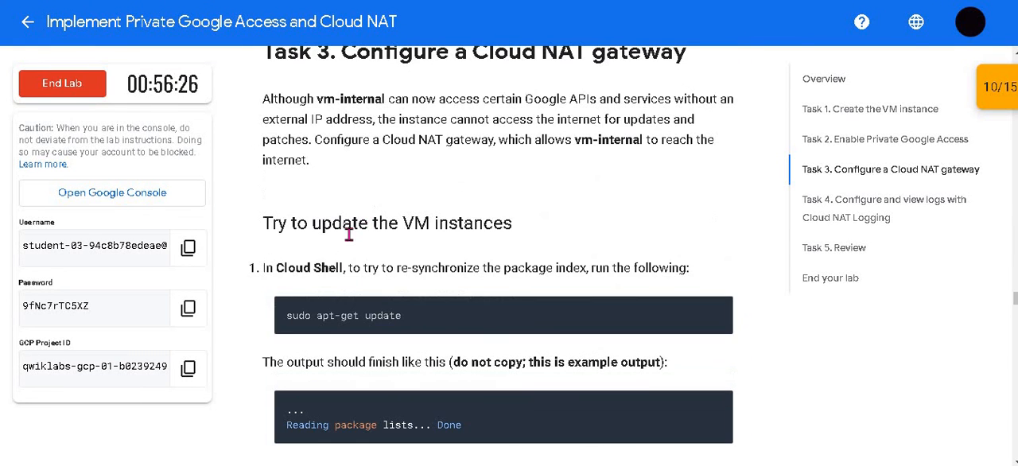
{"action": "left_click", "coordinate": [717, 314]}
{"action": "left_click", "coordinate": [573, 0]}
{"action": "left_click", "coordinate": [878, 16]}
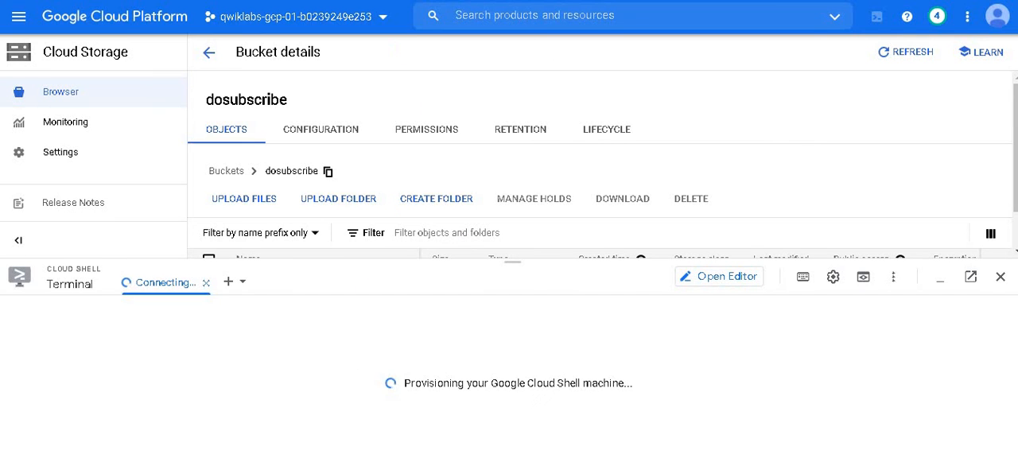
{"action": "left_click", "coordinate": [373, 0]}
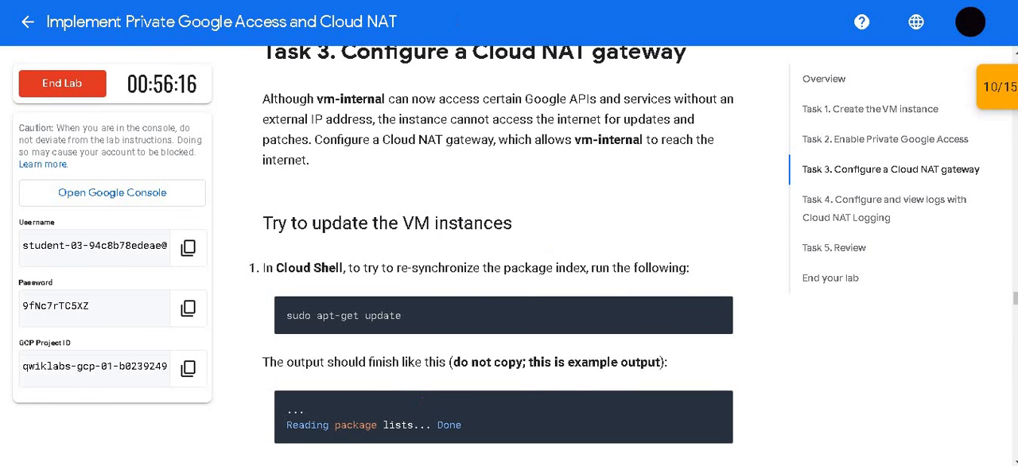
{"action": "left_click", "coordinate": [548, 0]}
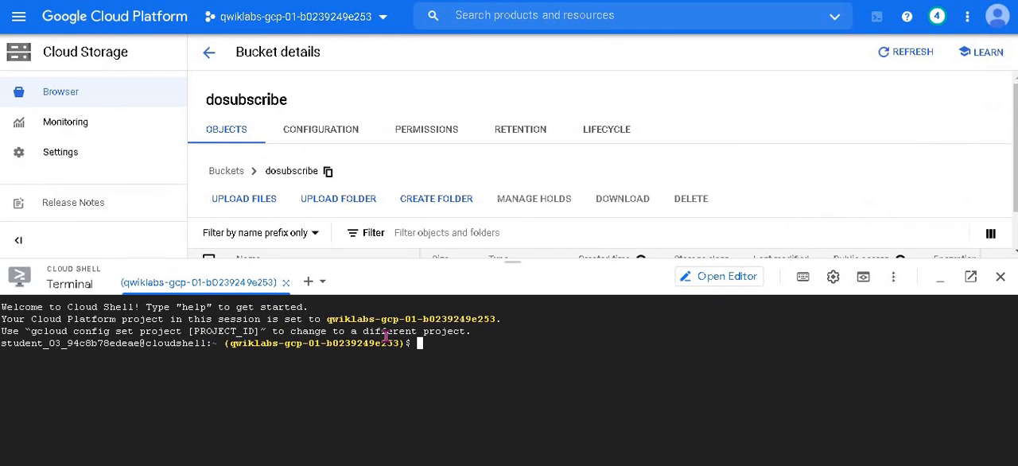
{"action": "key", "text": "ctrl+v"}
{"action": "key", "text": "Return"}
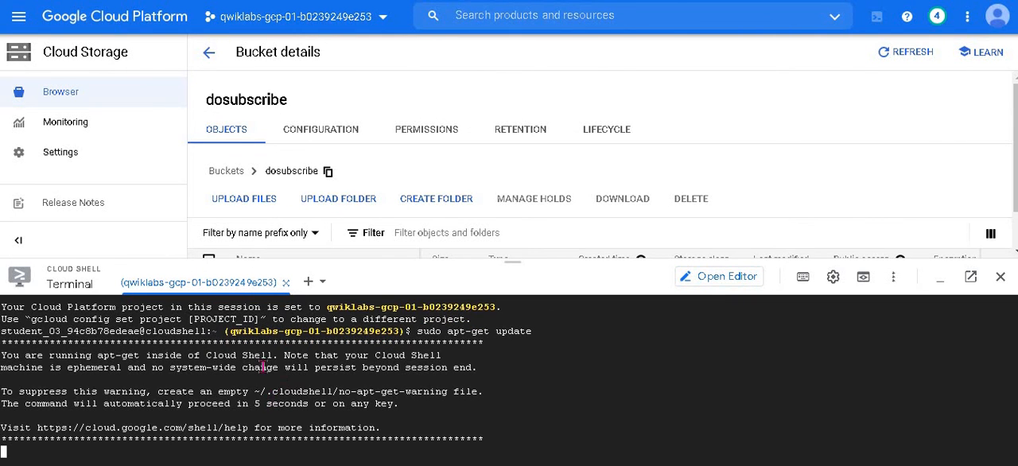
Step: Compare the lab's example output with the end of the package update output in Cloud Shell
{"action": "left_click", "coordinate": [374, 0]}
{"action": "scroll", "coordinate": [495, 301], "scroll_direction": "down", "scroll_amount": 3}
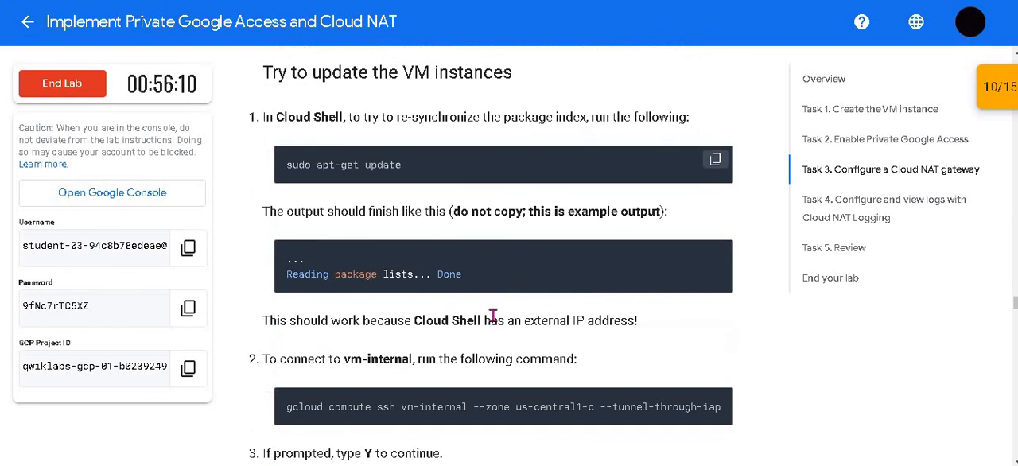
{"action": "key", "text": "ctrl+Tab"}
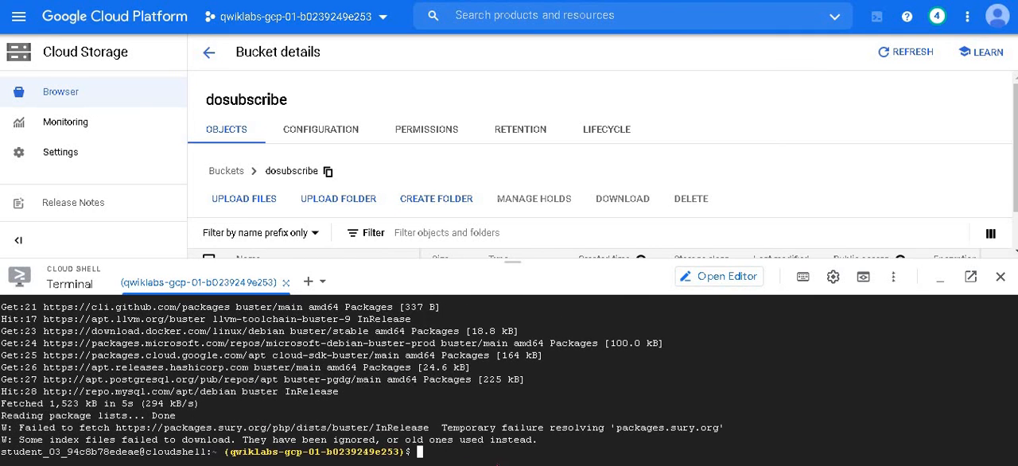
{"action": "double_click", "coordinate": [157, 419]}
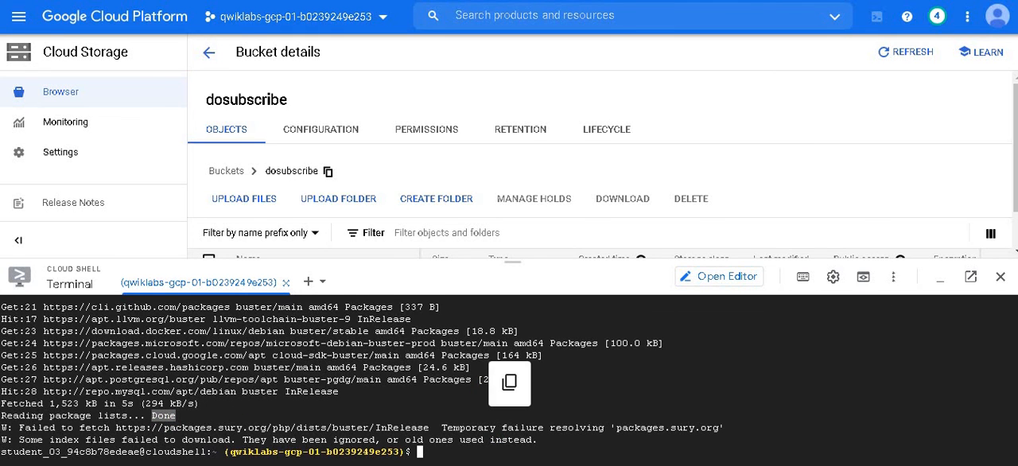
Step: Copy Task 3's connection command and run gcloud compute ssh vm-internal --zone us-central1-c --tunnel-through-iap in Cloud Shell
{"action": "key", "text": "alt+Tab"}
{"action": "scroll", "coordinate": [334, 220], "scroll_direction": "down", "scroll_amount": 2}
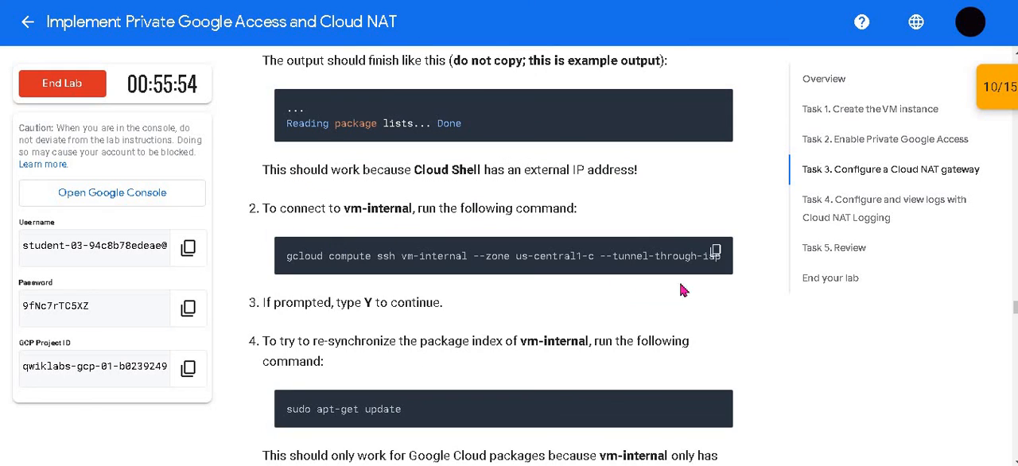
{"action": "left_click", "coordinate": [716, 260]}
{"action": "key", "text": "alt+Tab"}
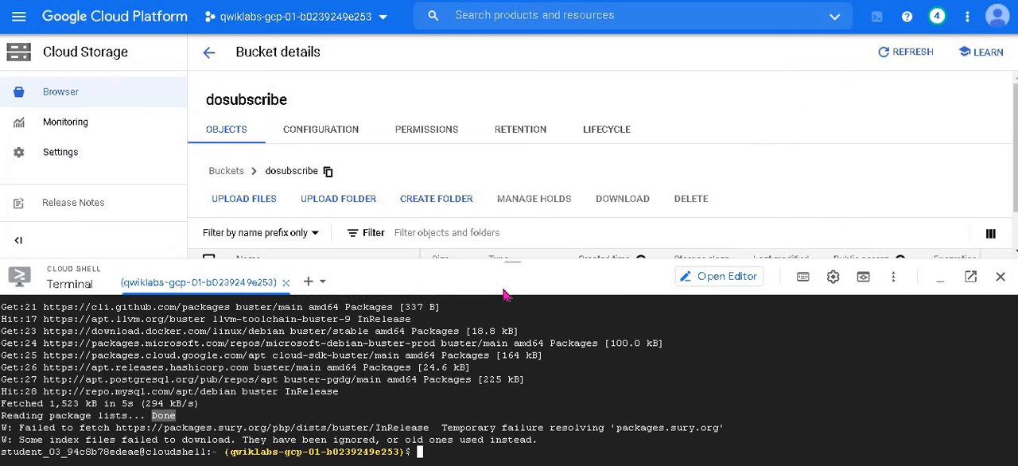
{"action": "key", "text": "ctrl+v"}
{"action": "key", "text": "Return"}
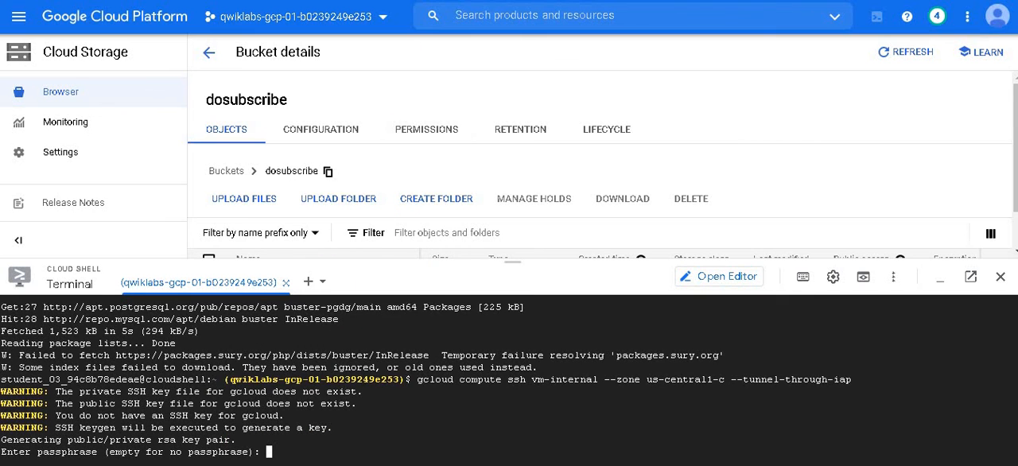
Step: Find the lab's instruction for re-synchronizing the package index of vm-internal
{"action": "left_click", "coordinate": [420, 1]}
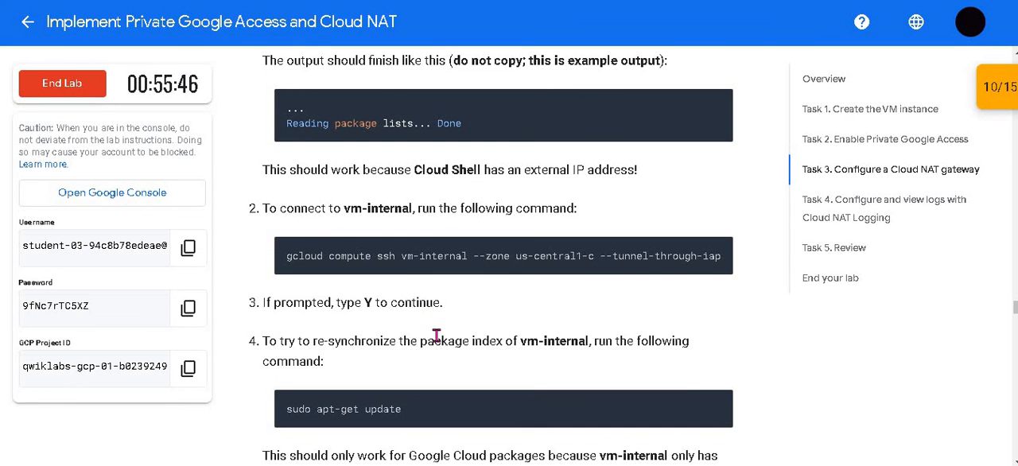
{"action": "scroll", "coordinate": [436, 335], "scroll_direction": "down", "scroll_amount": 1}
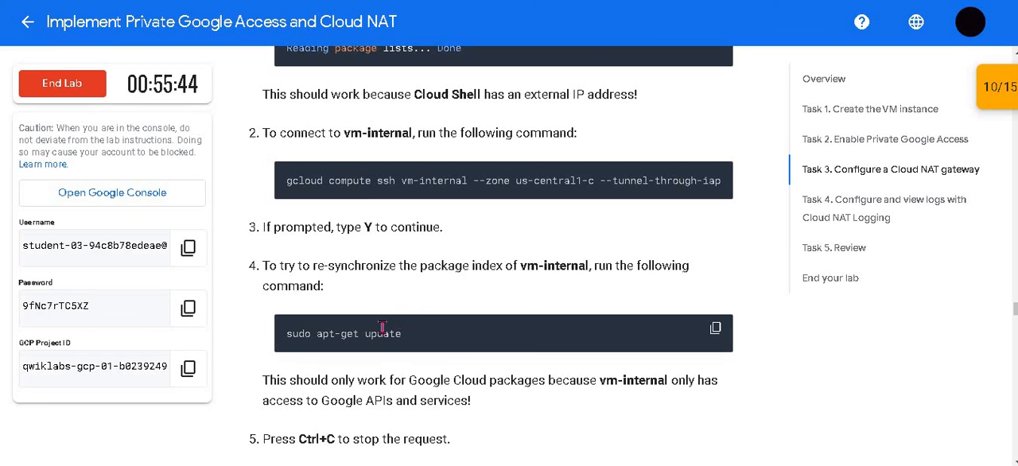
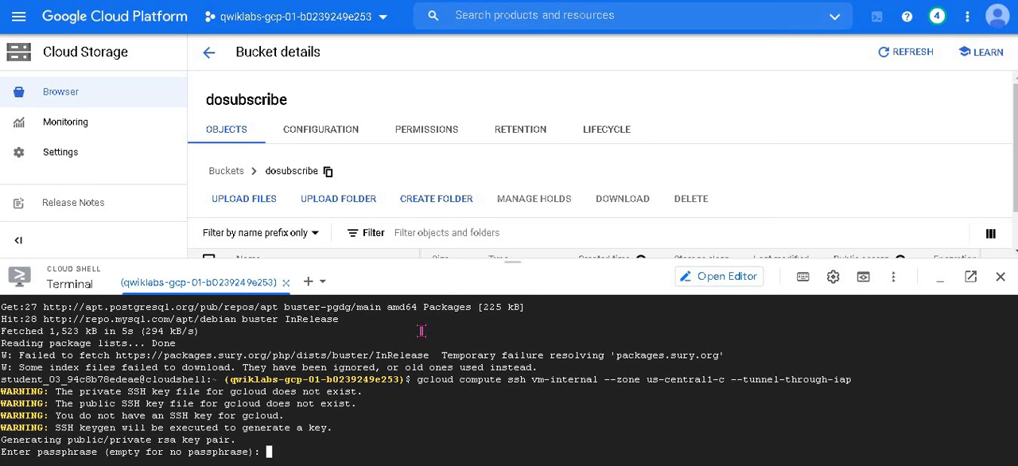
Step: Stop the gcloud SSH command at its passphrase request in Cloud Shell and find the lab's instructions for configuring a Cloud NAT gateway
{"action": "key", "text": "ctrl+c"}
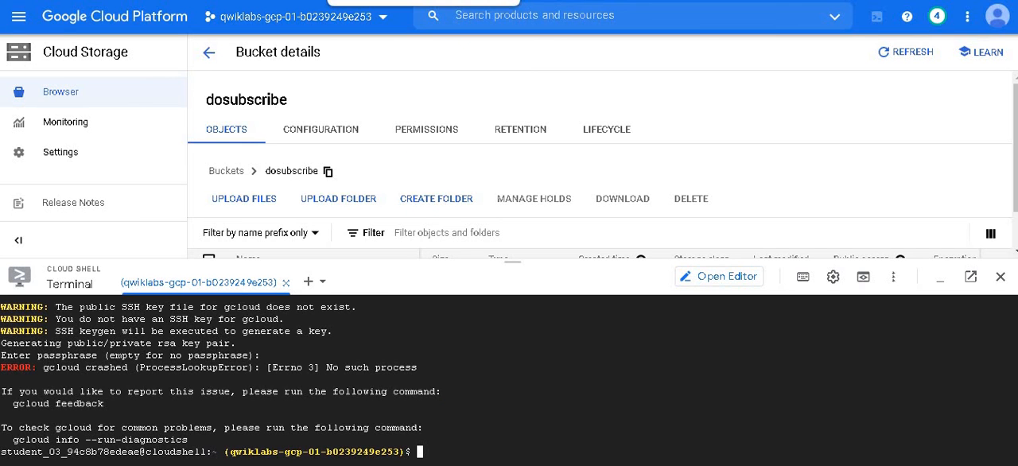
{"action": "scroll", "coordinate": [473, 163], "scroll_direction": "down", "scroll_amount": 1}
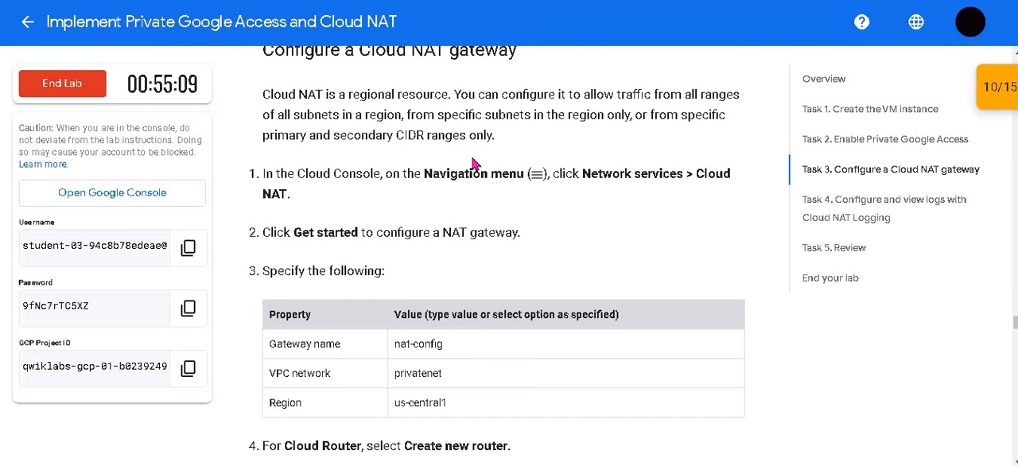
{"action": "scroll", "coordinate": [473, 163], "scroll_direction": "up", "scroll_amount": 2}
{"action": "left_click_drag", "start_coordinate": [359, 138], "coordinate": [423, 138]}
{"action": "scroll", "coordinate": [644, 115], "scroll_direction": "down", "scroll_amount": 1}
{"action": "left_click", "coordinate": [477, 191]}
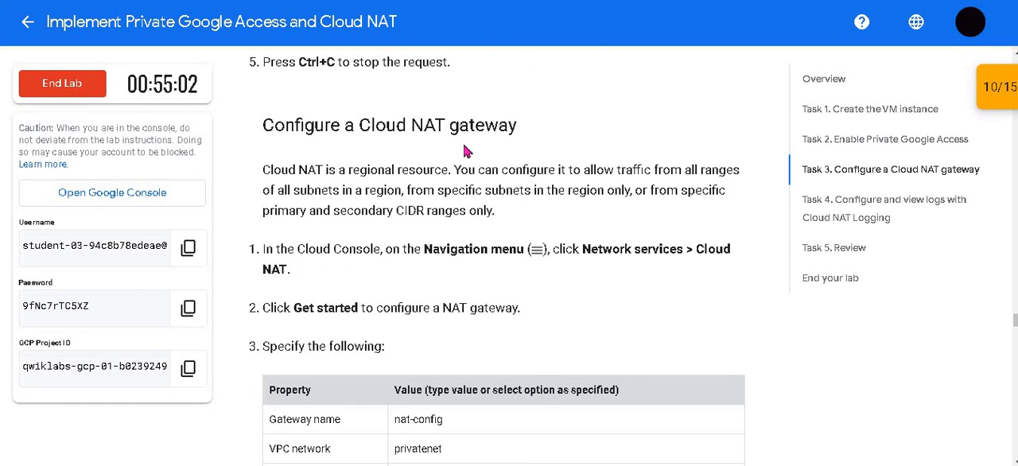
{"action": "left_click", "coordinate": [104, 1]}
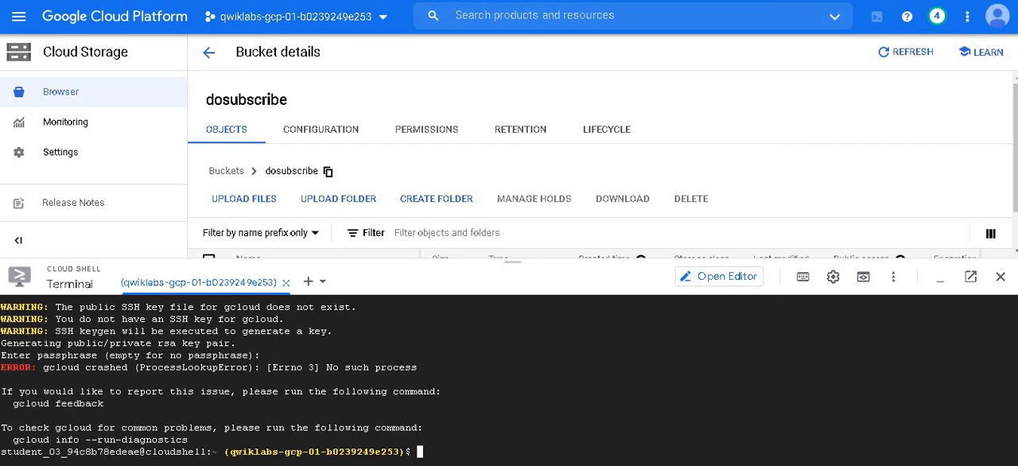
Step: Find Network services among the Cloud Console's networking products and open it
{"action": "left_click", "coordinate": [18, 16]}
{"action": "scroll", "coordinate": [119, 248], "scroll_direction": "down", "scroll_amount": 2}
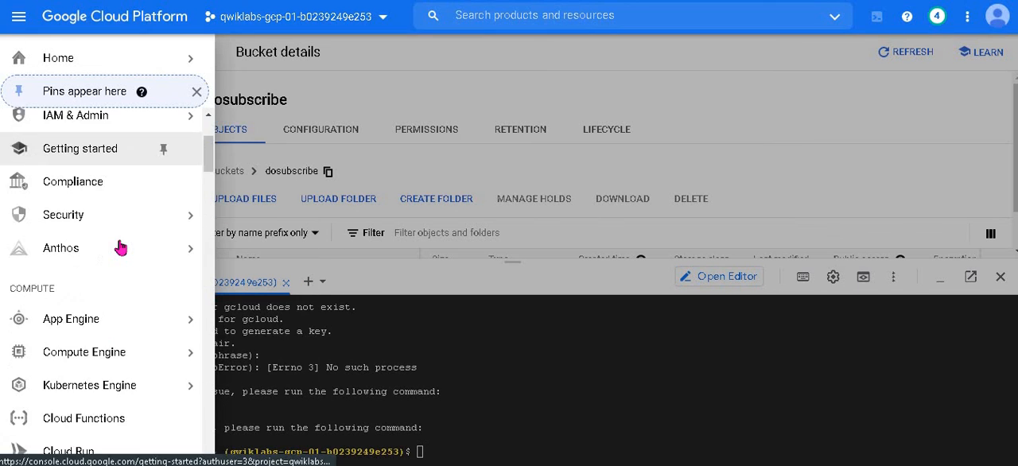
{"action": "scroll", "coordinate": [119, 248], "scroll_direction": "down", "scroll_amount": 5}
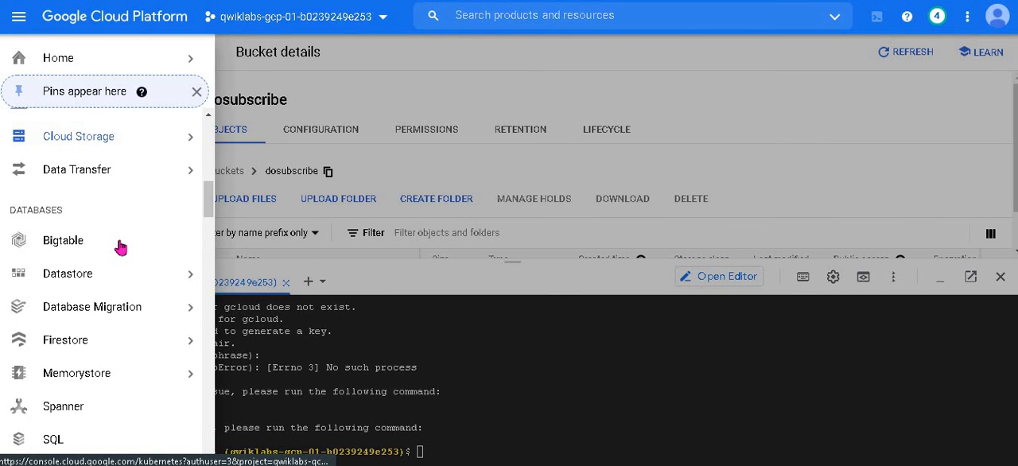
{"action": "scroll", "coordinate": [120, 248], "scroll_direction": "down", "scroll_amount": 6}
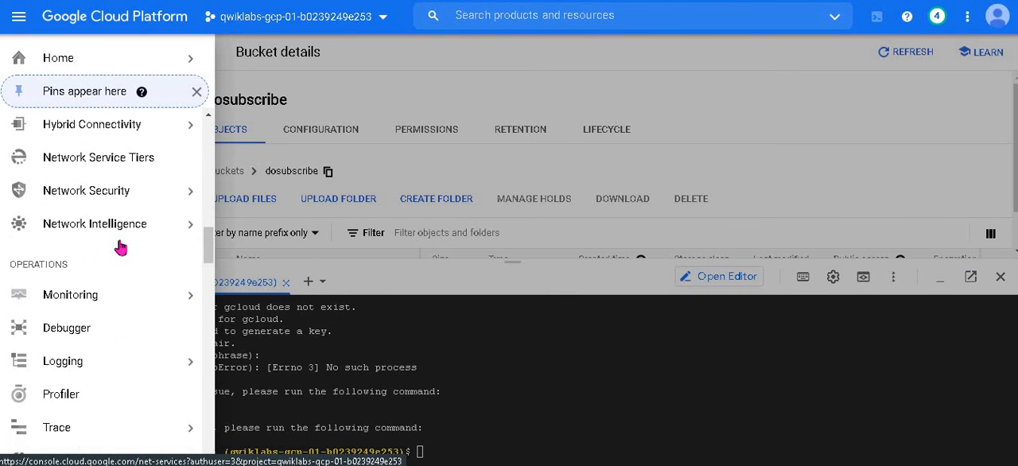
{"action": "scroll", "coordinate": [119, 248], "scroll_direction": "down", "scroll_amount": 6}
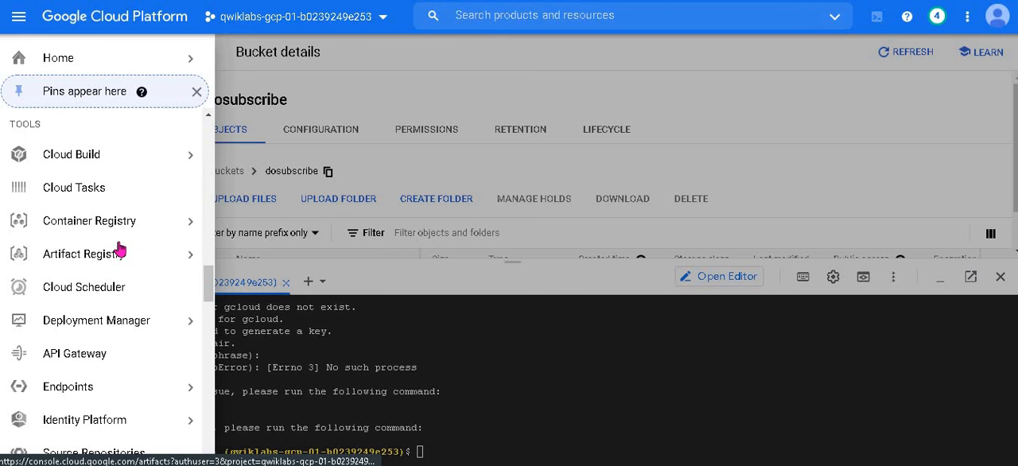
{"action": "scroll", "coordinate": [120, 249], "scroll_direction": "down", "scroll_amount": 1}
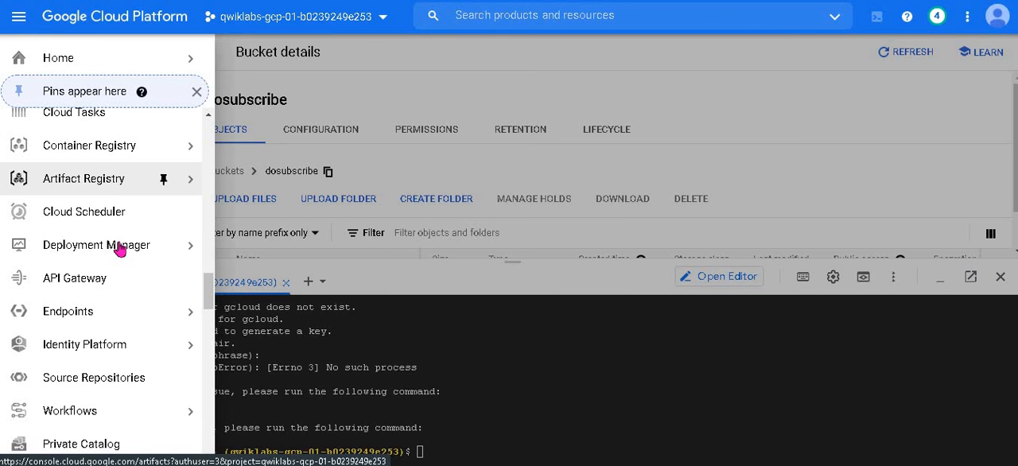
{"action": "left_click", "coordinate": [389, 0]}
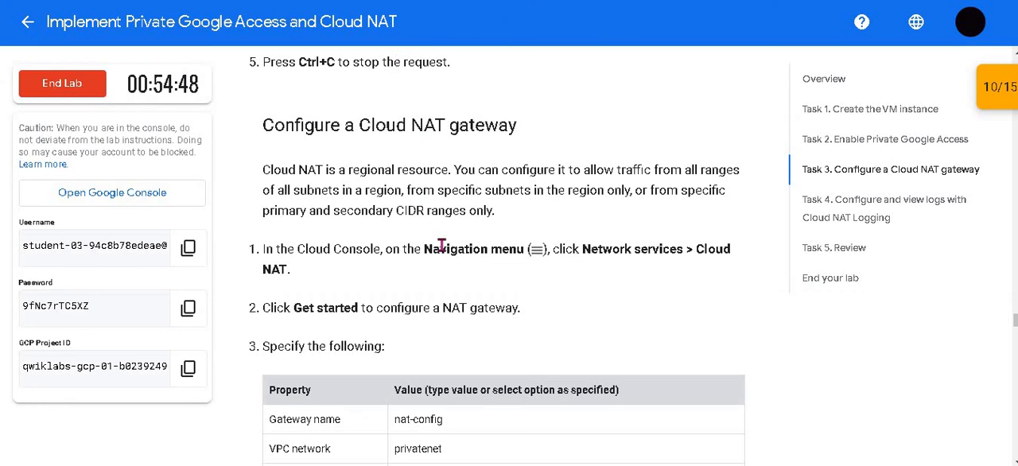
{"action": "left_click", "coordinate": [541, 1]}
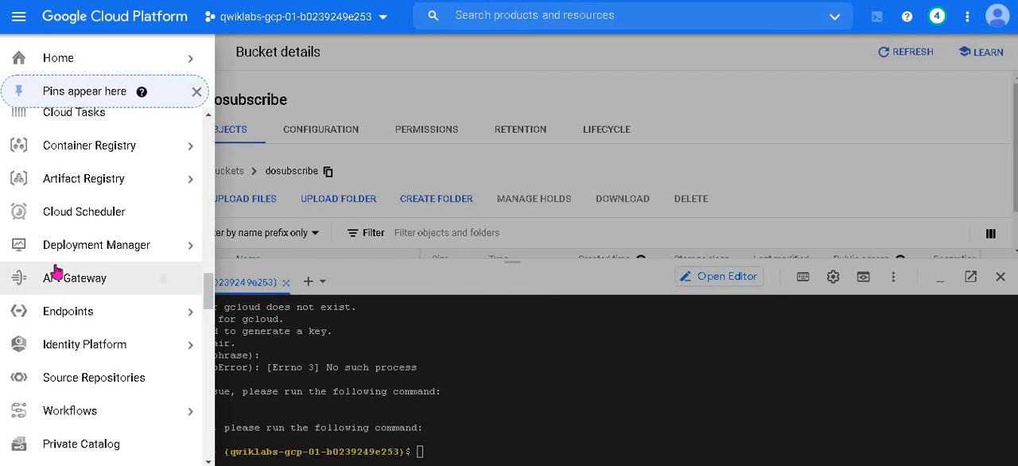
{"action": "scroll", "coordinate": [58, 271], "scroll_direction": "down", "scroll_amount": 4}
{"action": "scroll", "coordinate": [57, 272], "scroll_direction": "down", "scroll_amount": 6}
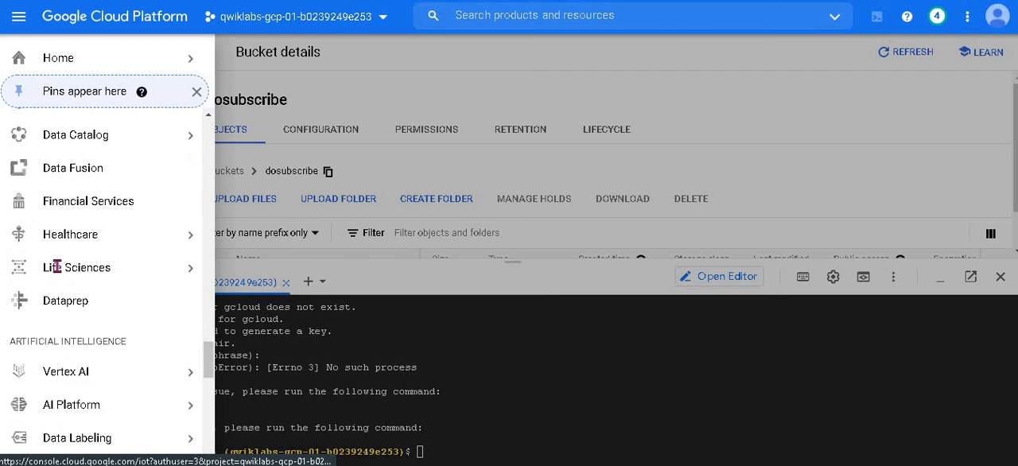
{"action": "scroll", "coordinate": [57, 270], "scroll_direction": "down", "scroll_amount": 7}
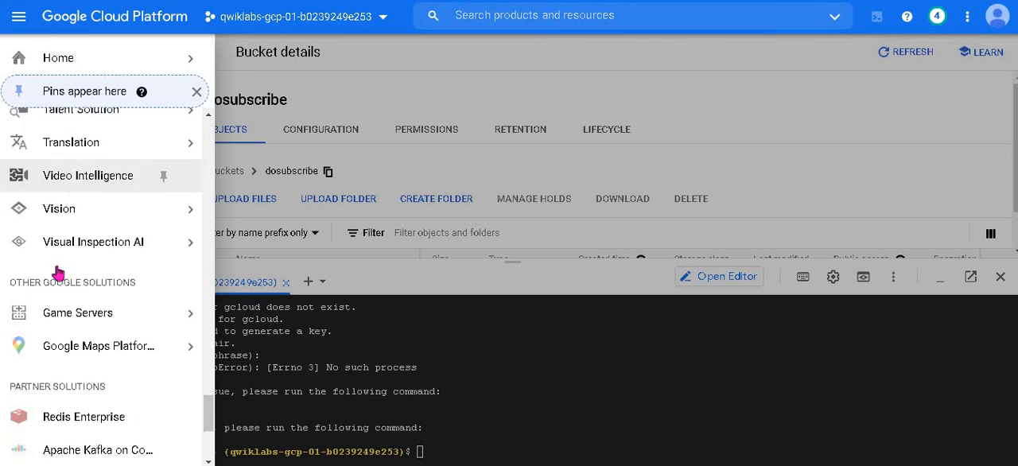
{"action": "scroll", "coordinate": [58, 273], "scroll_direction": "up", "scroll_amount": 5}
{"action": "scroll", "coordinate": [57, 272], "scroll_direction": "up", "scroll_amount": 12}
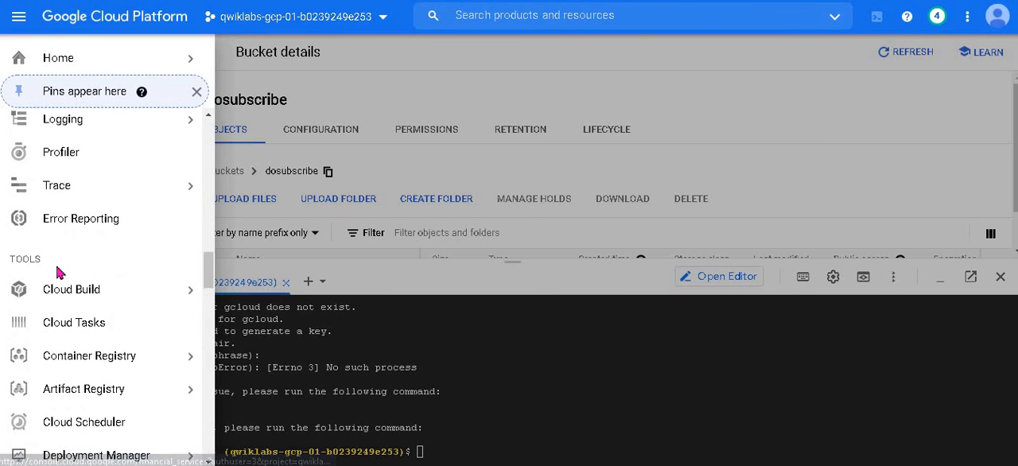
{"action": "left_click", "coordinate": [111, 227]}
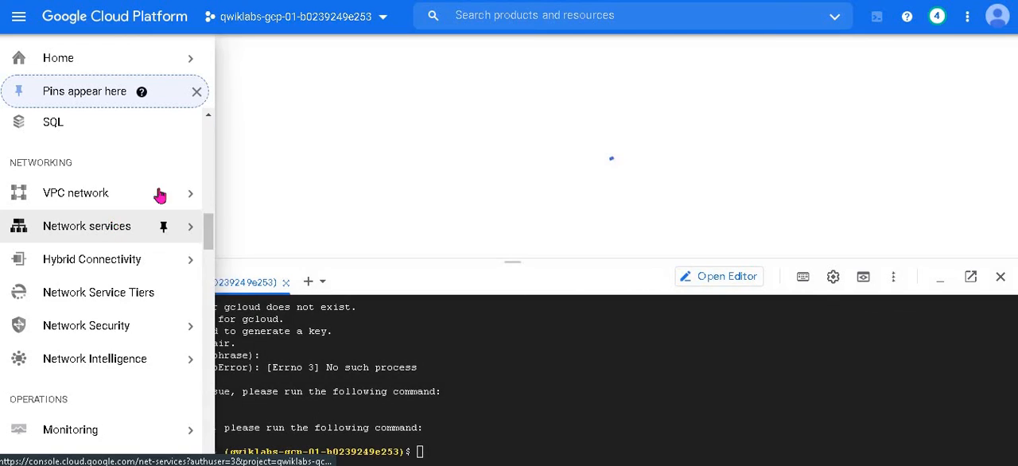
Step: Open the Cloud NAT page under Network services and close Cloud Shell
{"action": "key", "text": "alt+Tab"}
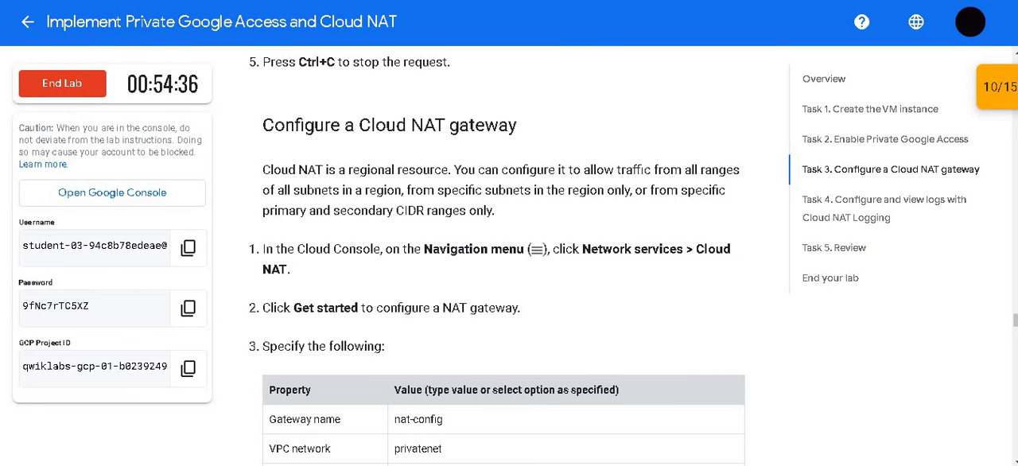
{"action": "key", "text": "alt+Tab"}
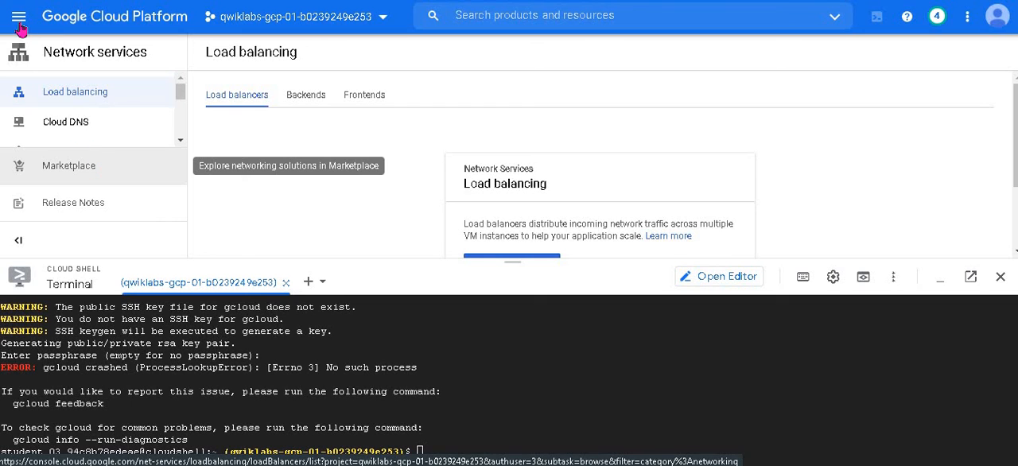
{"action": "scroll", "coordinate": [101, 127], "scroll_direction": "down", "scroll_amount": 3}
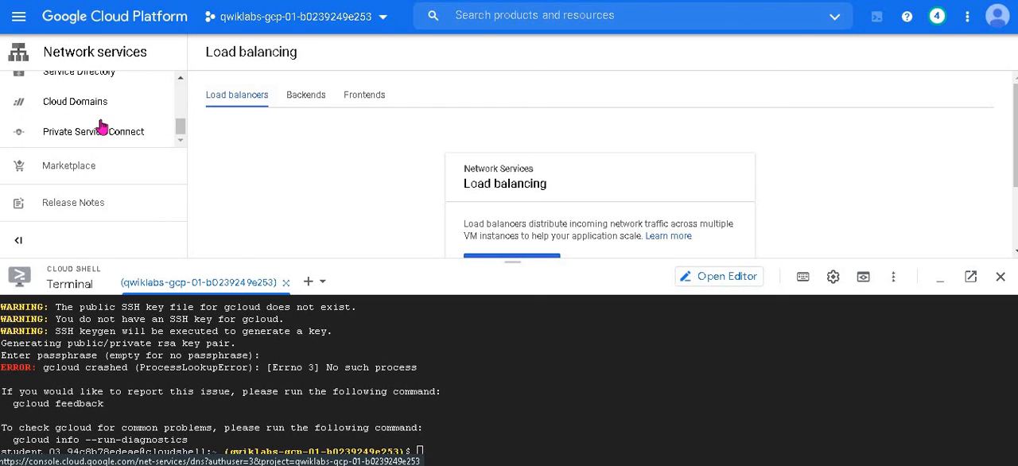
{"action": "scroll", "coordinate": [100, 131], "scroll_direction": "up", "scroll_amount": 3}
{"action": "scroll", "coordinate": [93, 115], "scroll_direction": "down", "scroll_amount": 1}
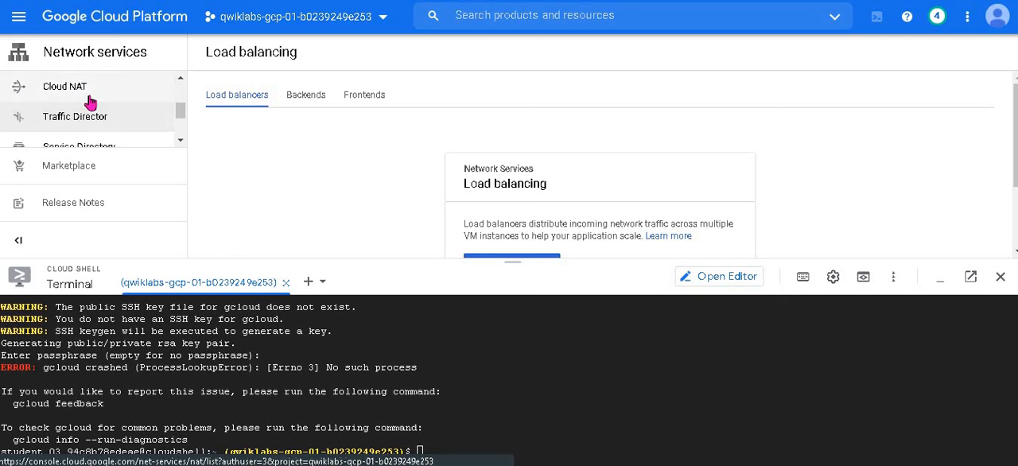
{"action": "left_click", "coordinate": [87, 93]}
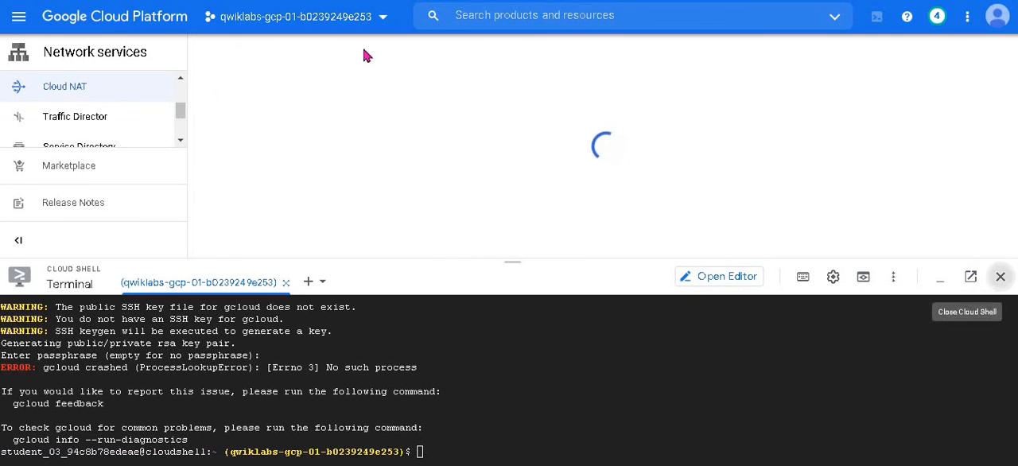
{"action": "left_click", "coordinate": [999, 277]}
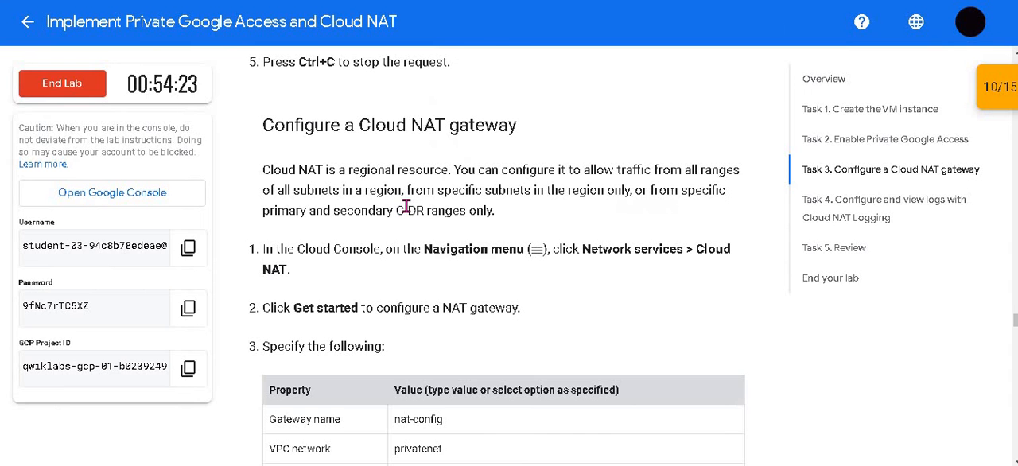
Step: Start creating a NAT gateway and set its name to nat-config, copied from the lab's table
{"action": "scroll", "coordinate": [184, 210], "scroll_direction": "down", "scroll_amount": 2}
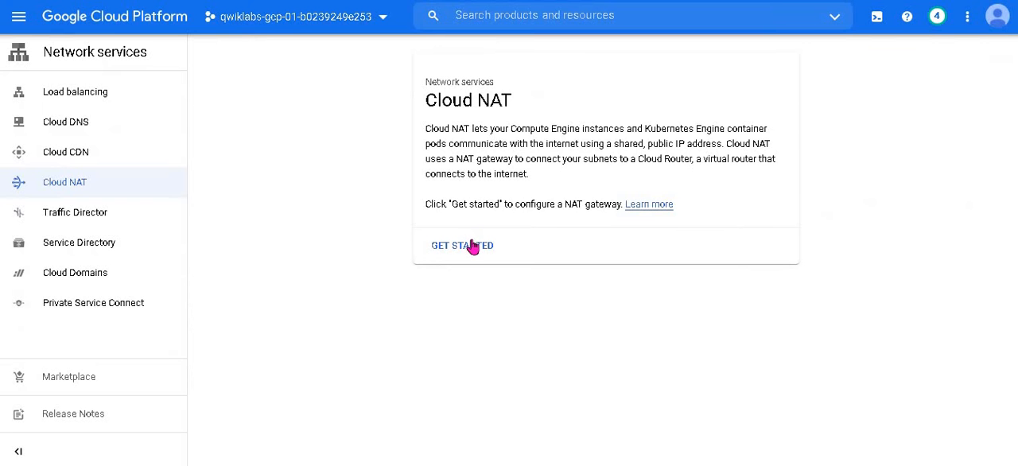
{"action": "left_click", "coordinate": [470, 245]}
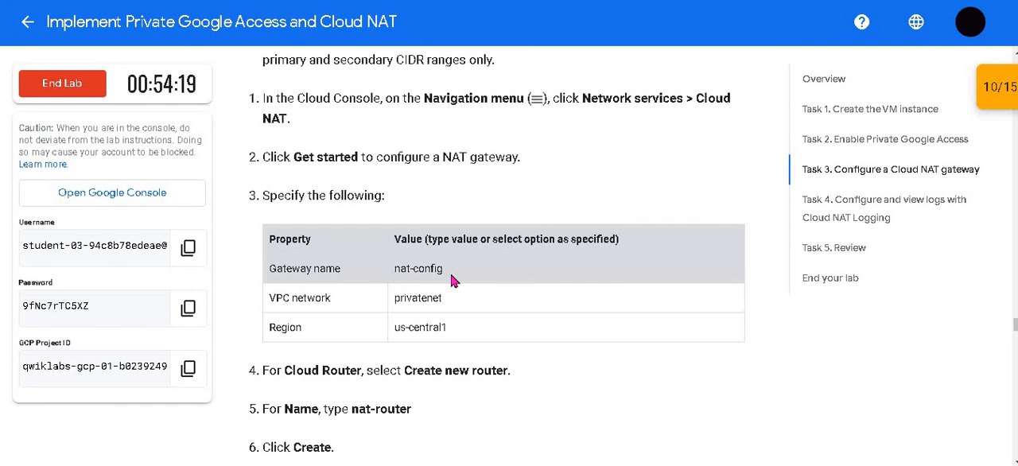
{"action": "left_click_drag", "start_coordinate": [438, 270], "coordinate": [396, 269]}
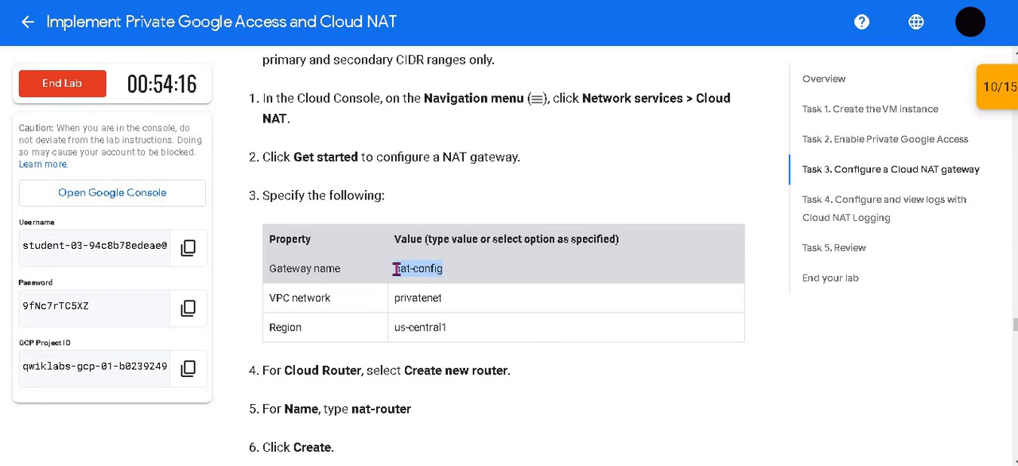
{"action": "left_click", "coordinate": [358, 0]}
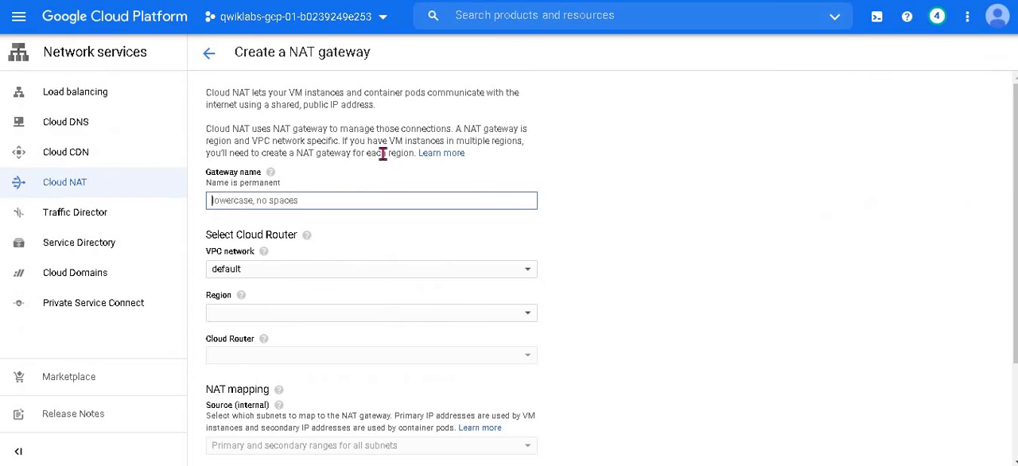
{"action": "key", "text": "ctrl+v"}
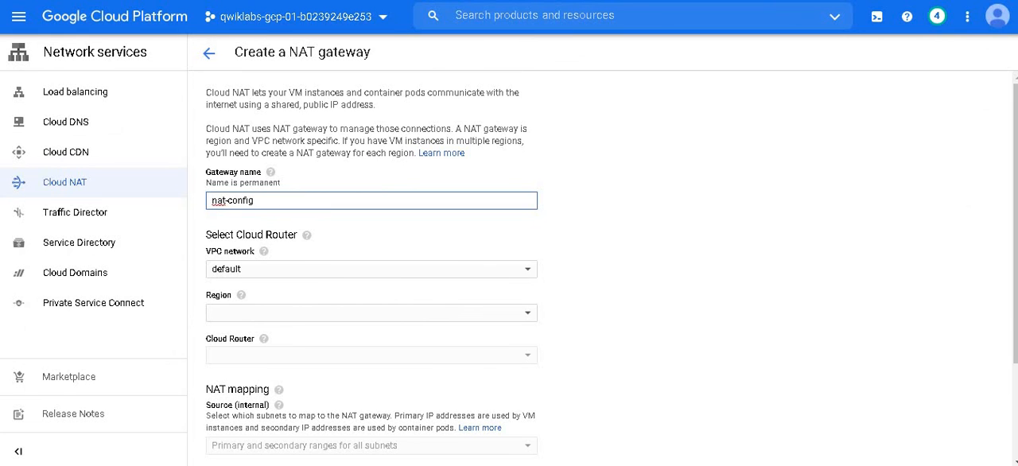
Step: Set the NAT gateway's VPC network to privatenet and its region to us-central1, as the lab specifies
{"action": "left_click", "coordinate": [421, 3]}
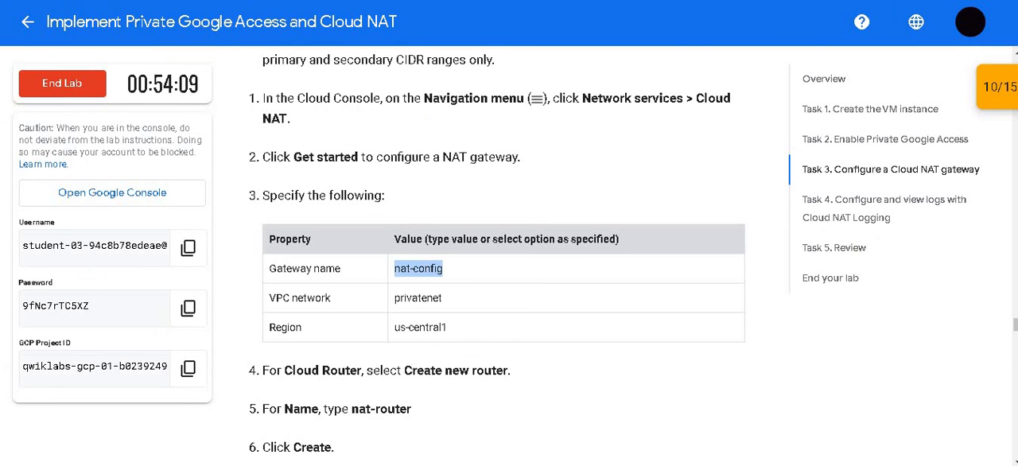
{"action": "left_click", "coordinate": [381, 1]}
{"action": "left_click", "coordinate": [387, 273]}
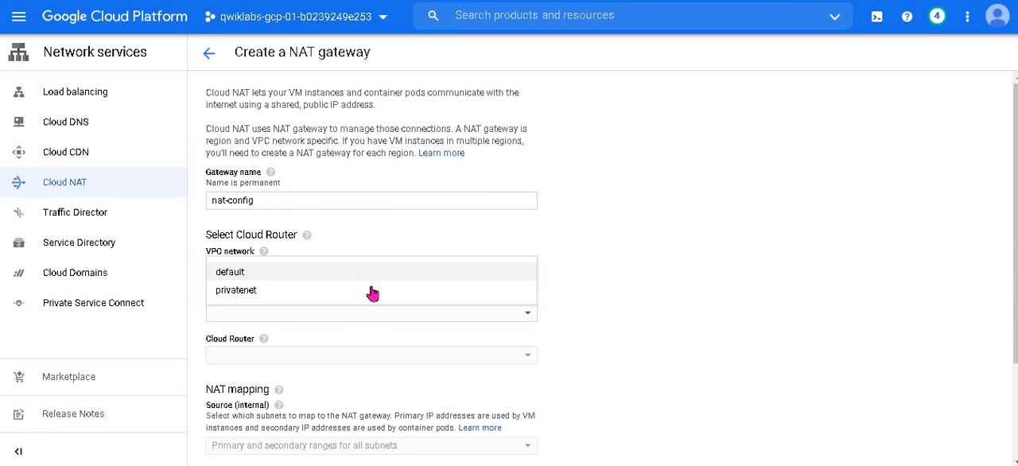
{"action": "left_click", "coordinate": [371, 289]}
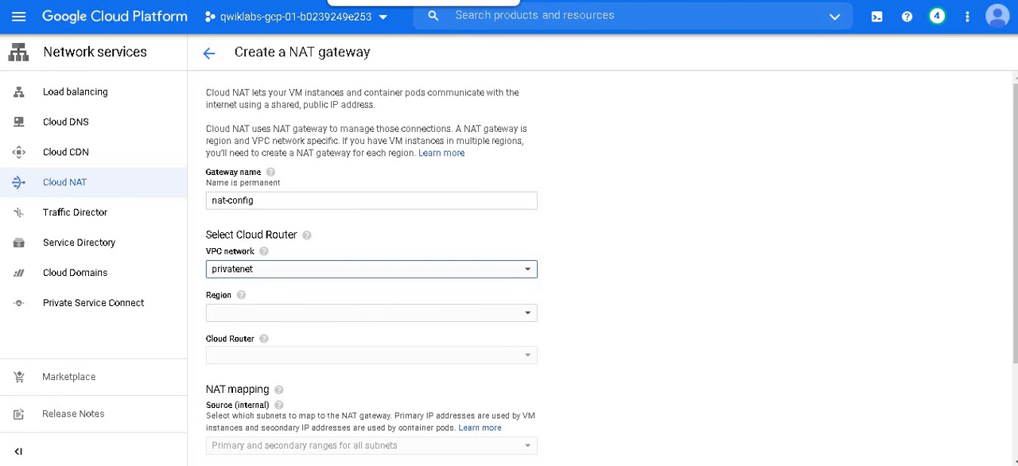
{"action": "left_click", "coordinate": [421, 2]}
{"action": "left_click", "coordinate": [377, 1]}
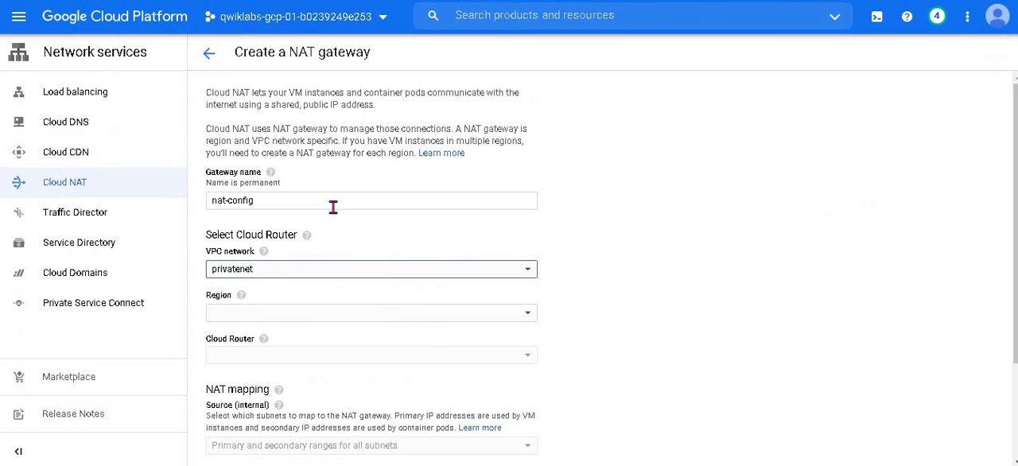
{"action": "scroll", "coordinate": [333, 207], "scroll_direction": "down", "scroll_amount": 2}
{"action": "left_click", "coordinate": [358, 203]}
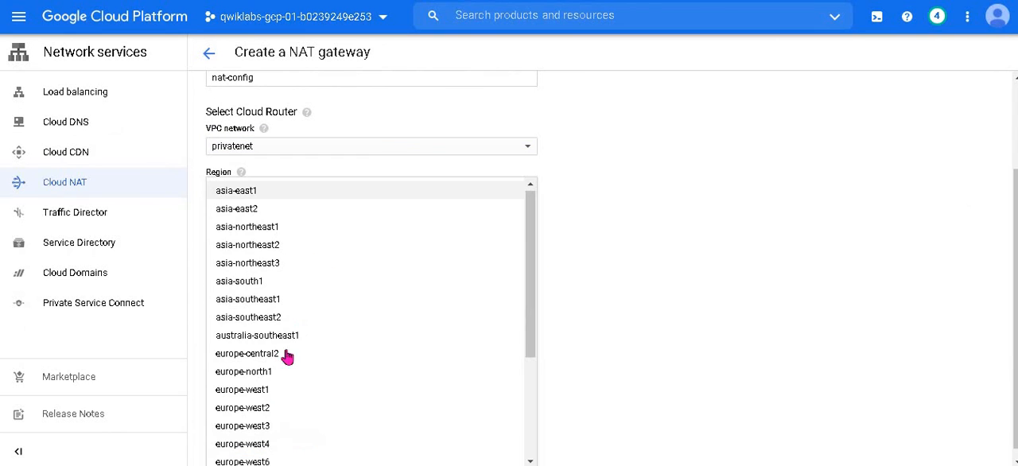
{"action": "scroll", "coordinate": [314, 343], "scroll_direction": "down", "scroll_amount": 3}
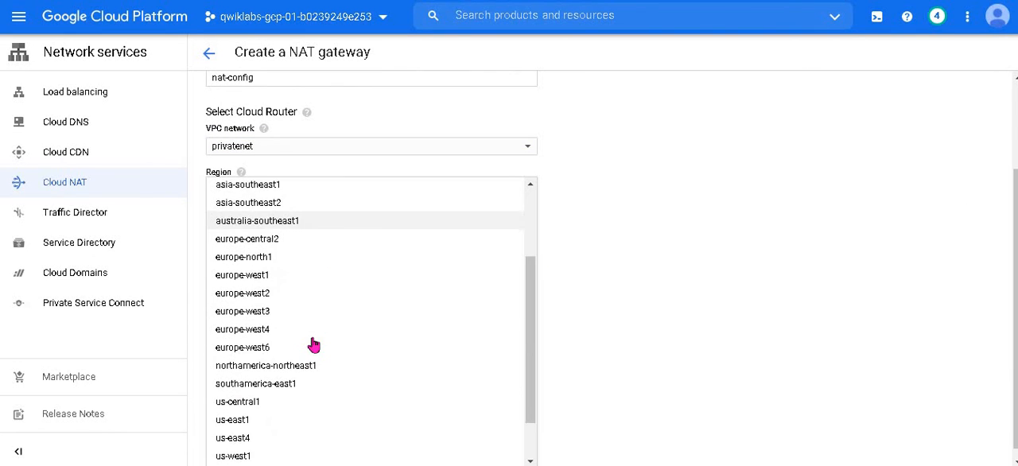
{"action": "left_click", "coordinate": [314, 345]}
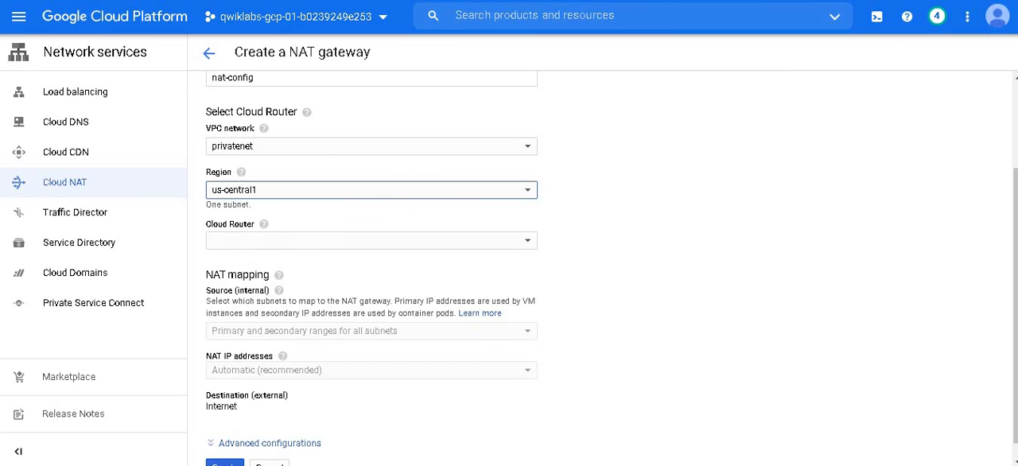
Step: Choose to create a new Cloud Router for the NAT gateway, following the lab instructions
{"action": "left_click", "coordinate": [378, 1]}
{"action": "scroll", "coordinate": [419, 210], "scroll_direction": "down", "scroll_amount": 3}
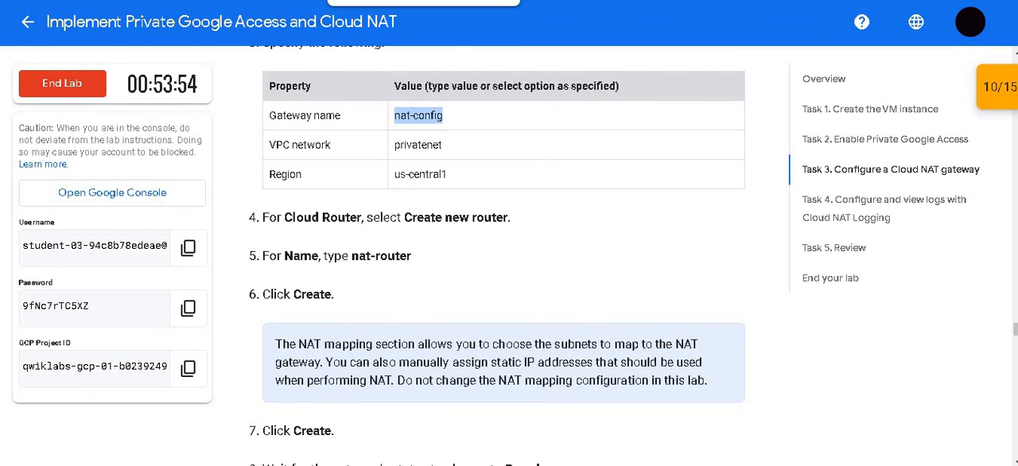
{"action": "left_click", "coordinate": [397, 1]}
{"action": "left_click", "coordinate": [421, 241]}
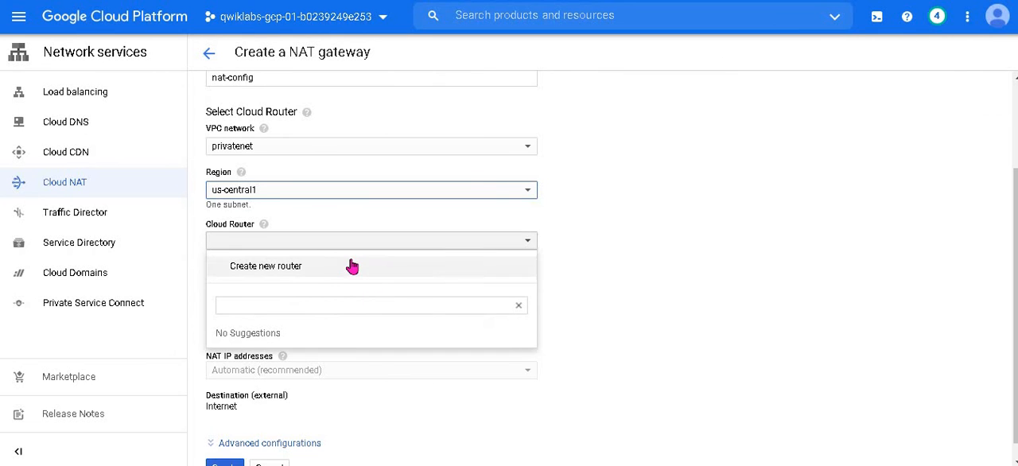
{"action": "left_click", "coordinate": [353, 263]}
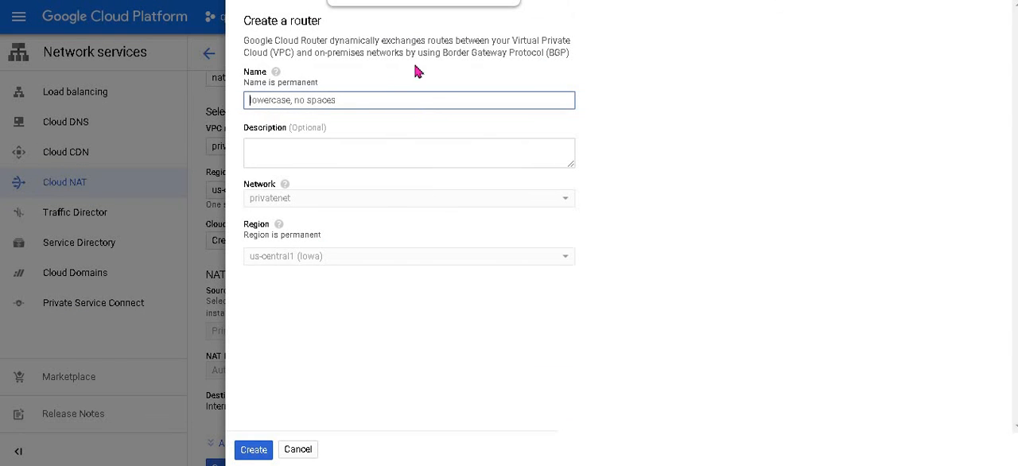
Step: Name the new router nat-router, copied from the lab instructions, and create it
{"action": "left_click", "coordinate": [409, 1]}
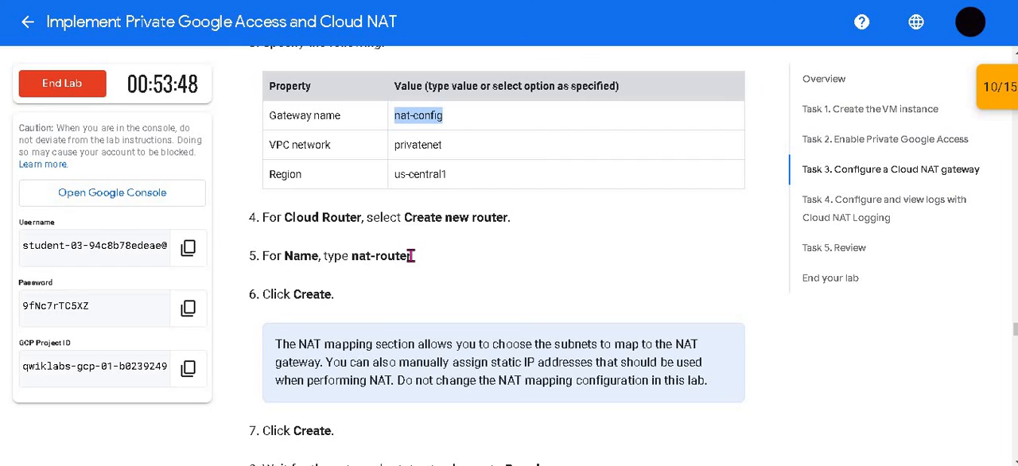
{"action": "left_click_drag", "start_coordinate": [411, 255], "coordinate": [348, 252]}
{"action": "key", "text": "ctrl+c"}
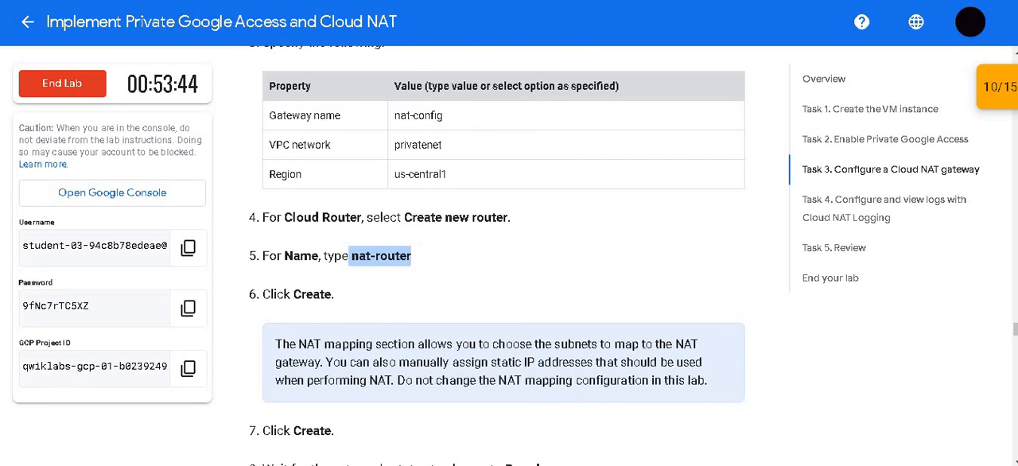
{"action": "left_click", "coordinate": [429, 1]}
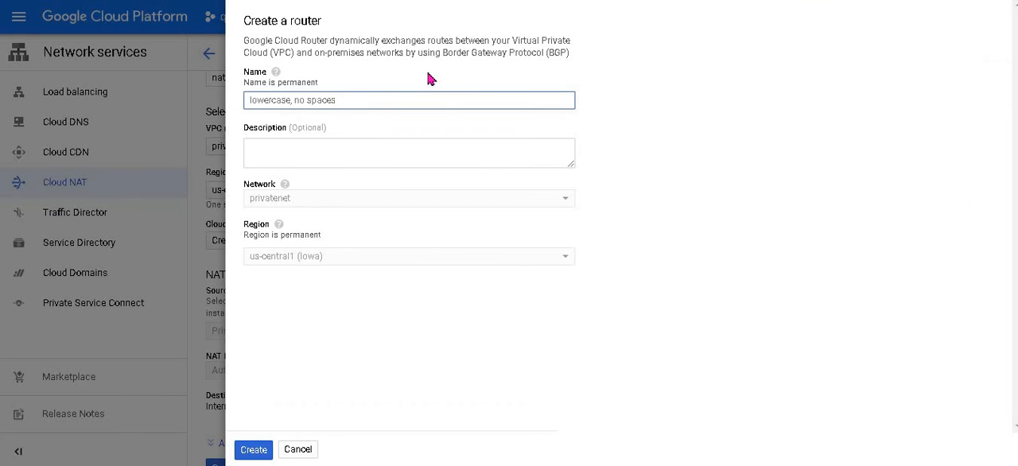
{"action": "key", "text": "ctrl+v"}
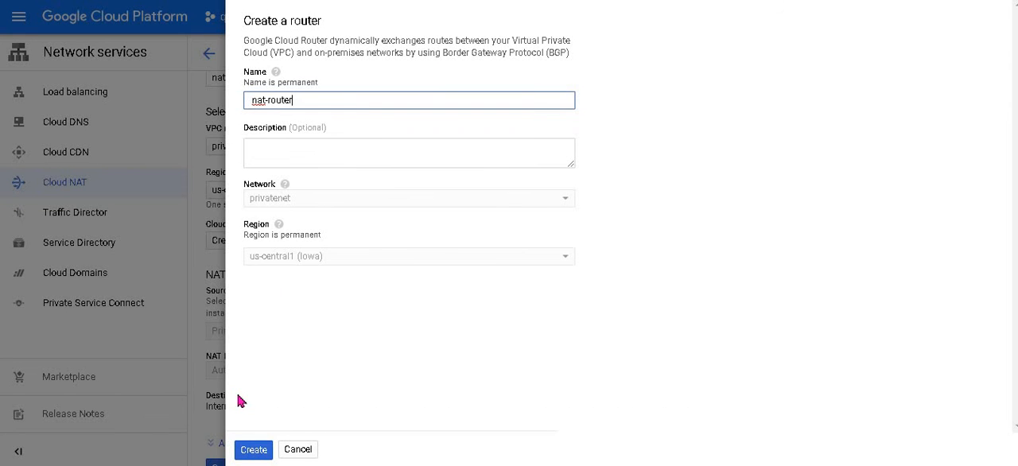
{"action": "left_click", "coordinate": [254, 450]}
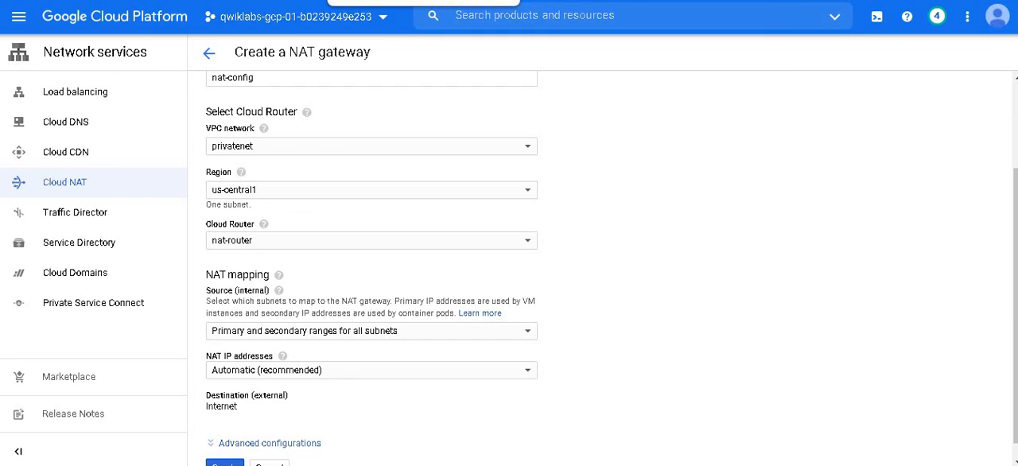
Step: Check the lab's remaining gateway instructions and create the nat-config gateway with its NAT mapping left at the defaults
{"action": "left_click", "coordinate": [382, 0]}
{"action": "scroll", "coordinate": [398, 244], "scroll_direction": "down", "scroll_amount": 3}
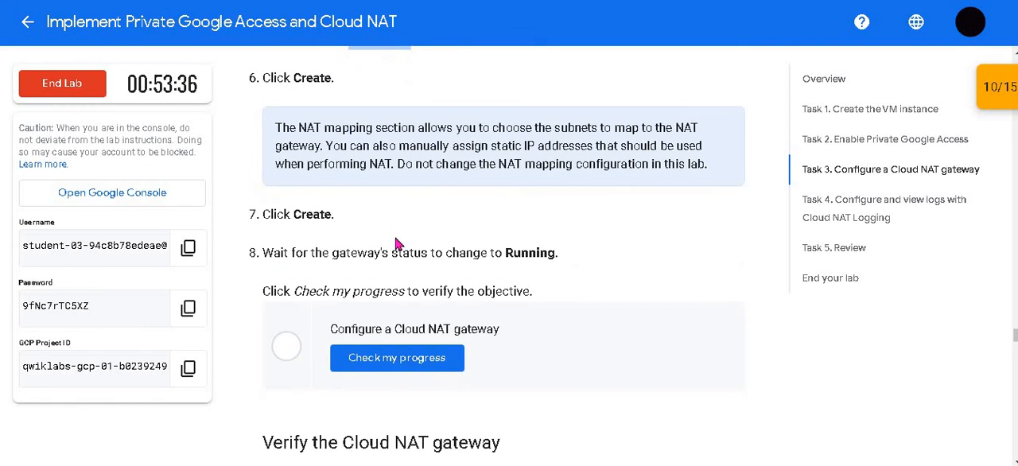
{"action": "scroll", "coordinate": [395, 242], "scroll_direction": "down", "scroll_amount": 1}
{"action": "key", "text": "ctrl+Tab"}
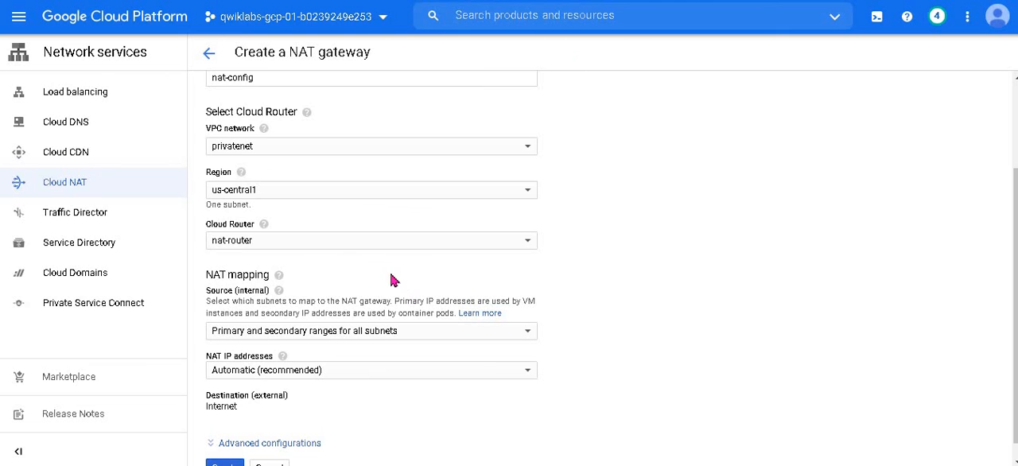
{"action": "scroll", "coordinate": [391, 280], "scroll_direction": "down", "scroll_amount": 1}
{"action": "left_click", "coordinate": [229, 450]}
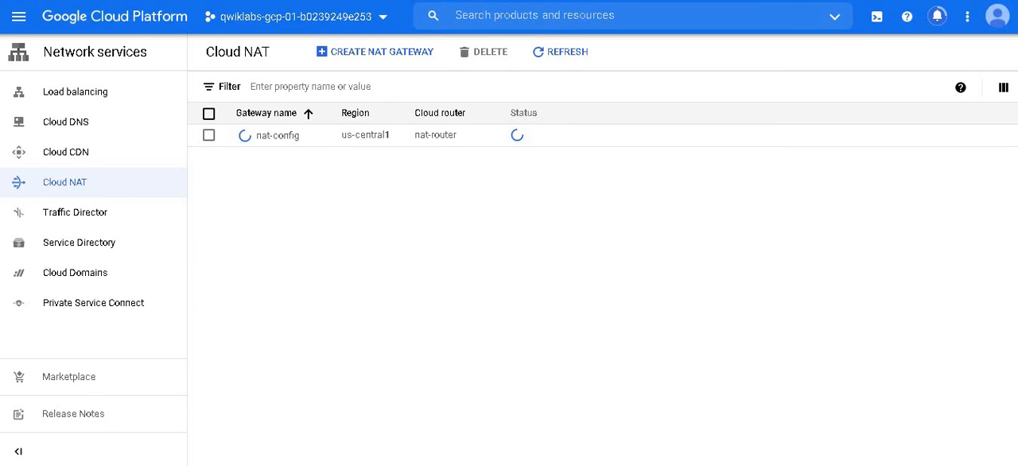
Step: Return to the lab page and run the progress check for the Configure a Cloud NAT gateway objective
{"action": "left_click", "coordinate": [401, 1]}
{"action": "scroll", "coordinate": [480, 210], "scroll_direction": "down", "scroll_amount": 7}
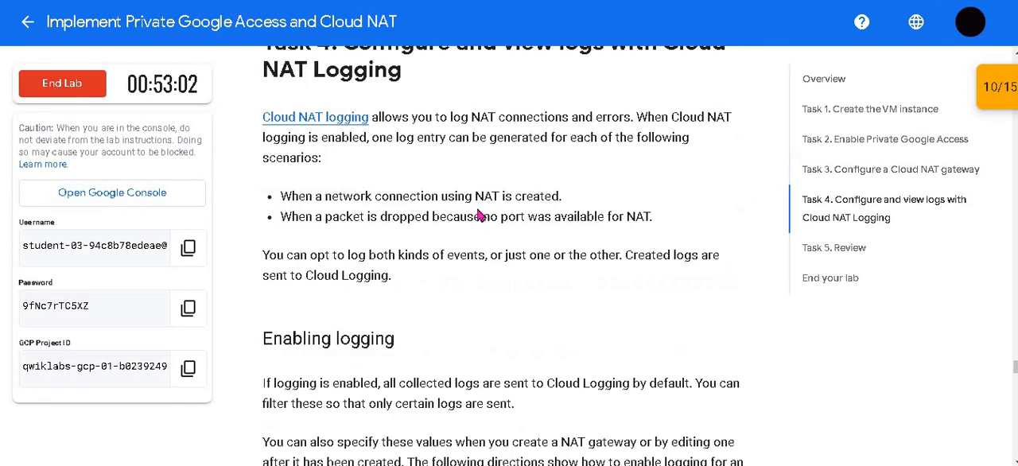
{"action": "scroll", "coordinate": [477, 209], "scroll_direction": "up", "scroll_amount": 10}
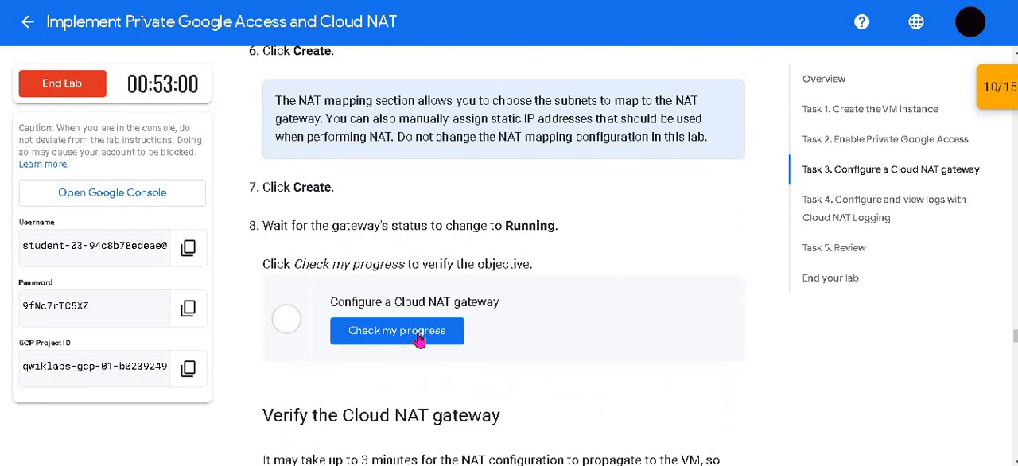
{"action": "left_click", "coordinate": [437, 326]}
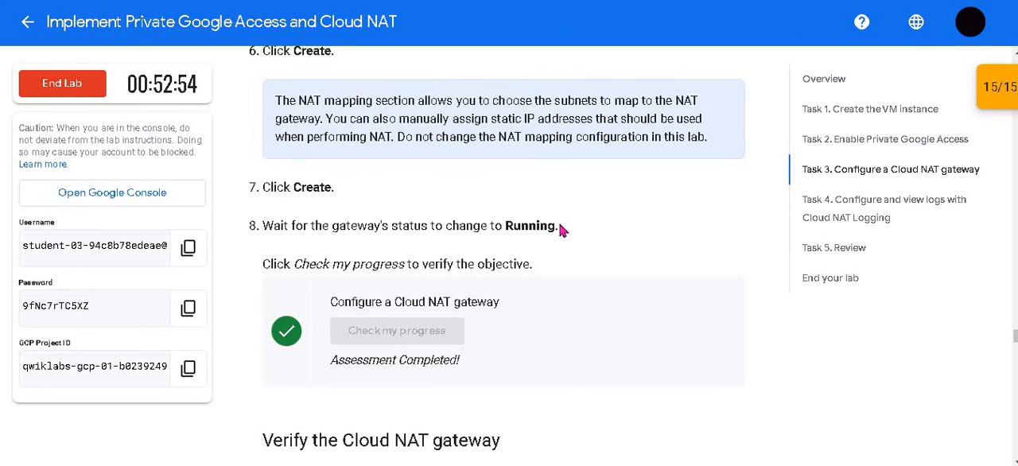
Step: Read through the lab's instructions for verifying the Cloud NAT gateway
{"action": "scroll", "coordinate": [429, 224], "scroll_direction": "down", "scroll_amount": 1}
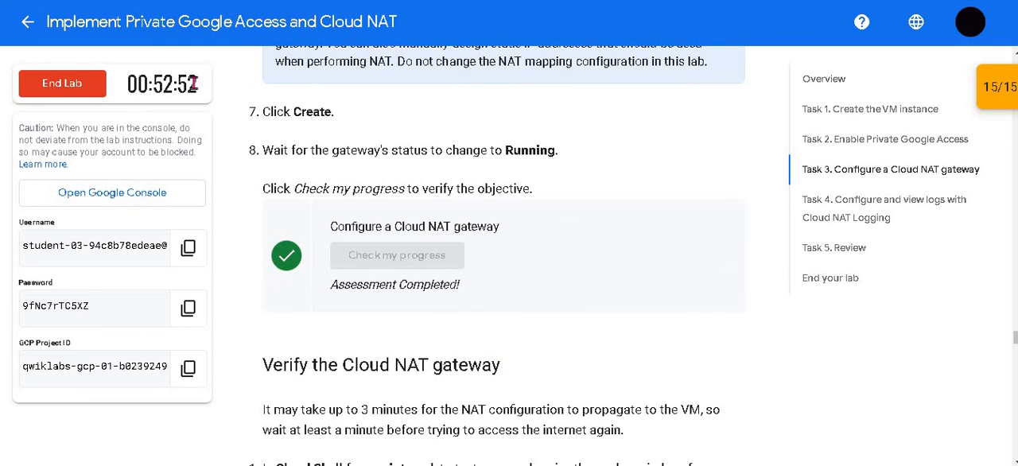
{"action": "left_click_drag", "start_coordinate": [177, 86], "coordinate": [157, 84]}
{"action": "left_click", "coordinate": [157, 81]}
{"action": "scroll", "coordinate": [524, 231], "scroll_direction": "down", "scroll_amount": 4}
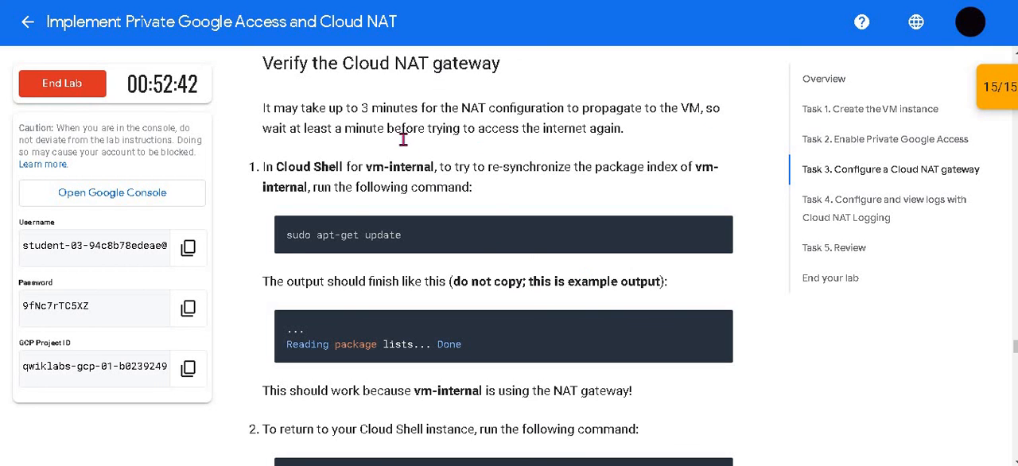
{"action": "scroll", "coordinate": [329, 173], "scroll_direction": "up", "scroll_amount": 1}
{"action": "scroll", "coordinate": [407, 295], "scroll_direction": "down", "scroll_amount": 2}
{"action": "scroll", "coordinate": [407, 294], "scroll_direction": "down", "scroll_amount": 4}
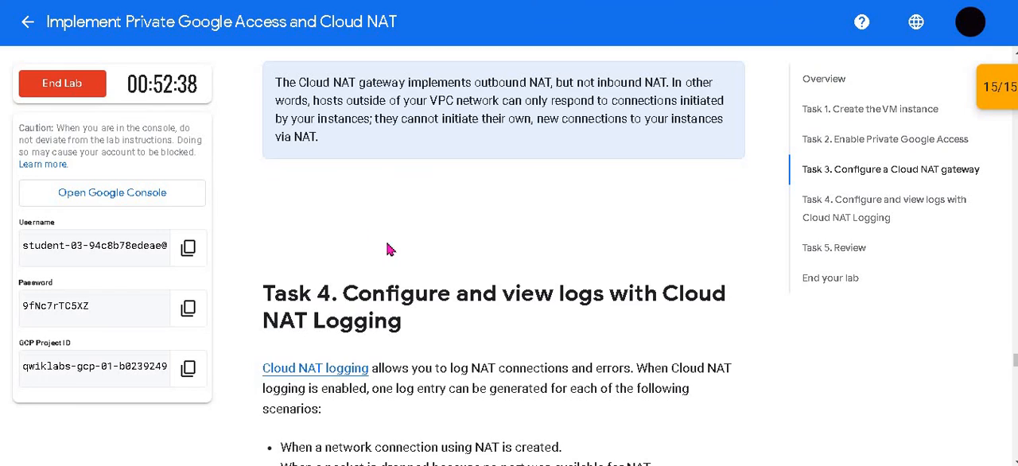
Step: Review Task 4 of the lab on enabling Cloud NAT logging and generating logs from vm-internal
{"action": "scroll", "coordinate": [389, 238], "scroll_direction": "down", "scroll_amount": 3}
{"action": "scroll", "coordinate": [415, 318], "scroll_direction": "up", "scroll_amount": 3}
{"action": "scroll", "coordinate": [415, 314], "scroll_direction": "down", "scroll_amount": 5}
{"action": "scroll", "coordinate": [318, 238], "scroll_direction": "up", "scroll_amount": 3}
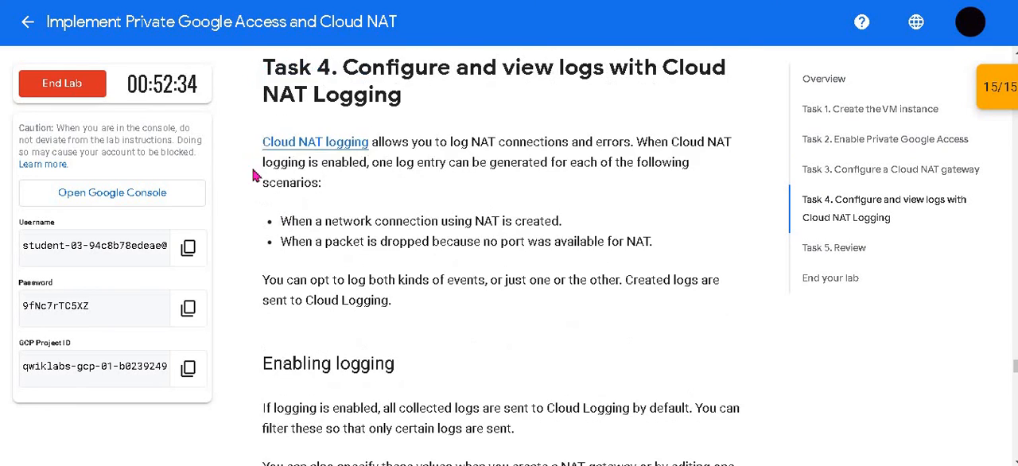
{"action": "double_click", "coordinate": [406, 163]}
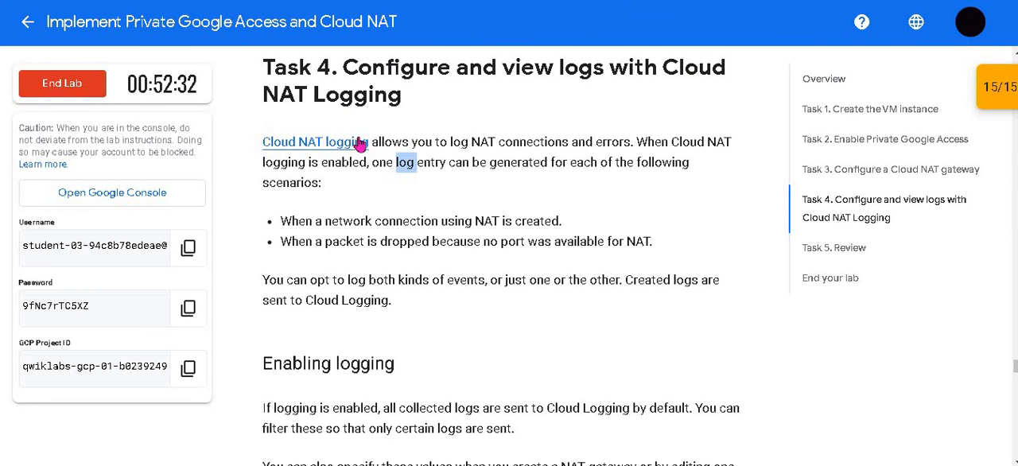
{"action": "scroll", "coordinate": [576, 249], "scroll_direction": "down", "scroll_amount": 8}
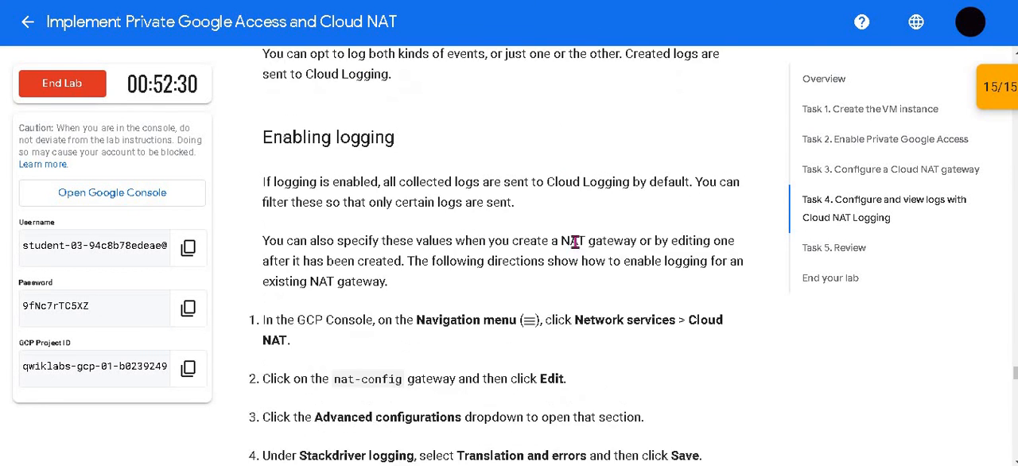
{"action": "scroll", "coordinate": [576, 248], "scroll_direction": "down", "scroll_amount": 3}
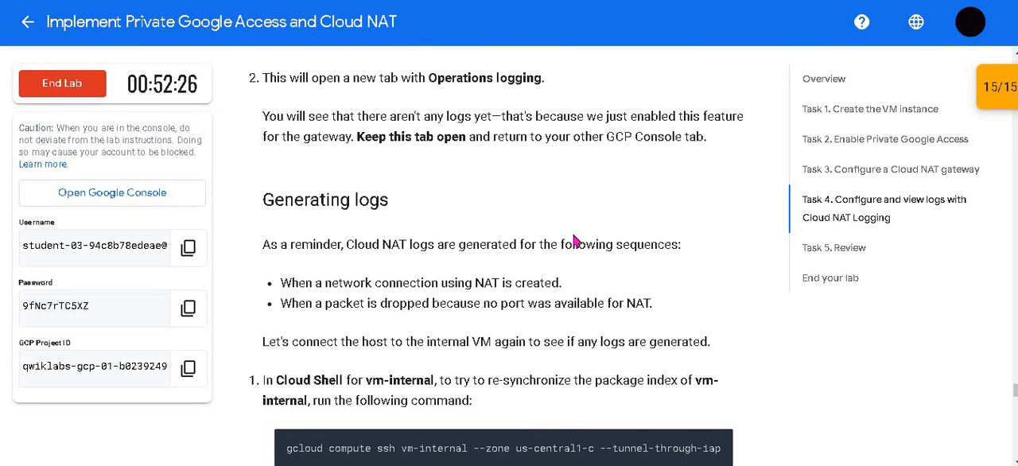
{"action": "scroll", "coordinate": [574, 240], "scroll_direction": "down", "scroll_amount": 3}
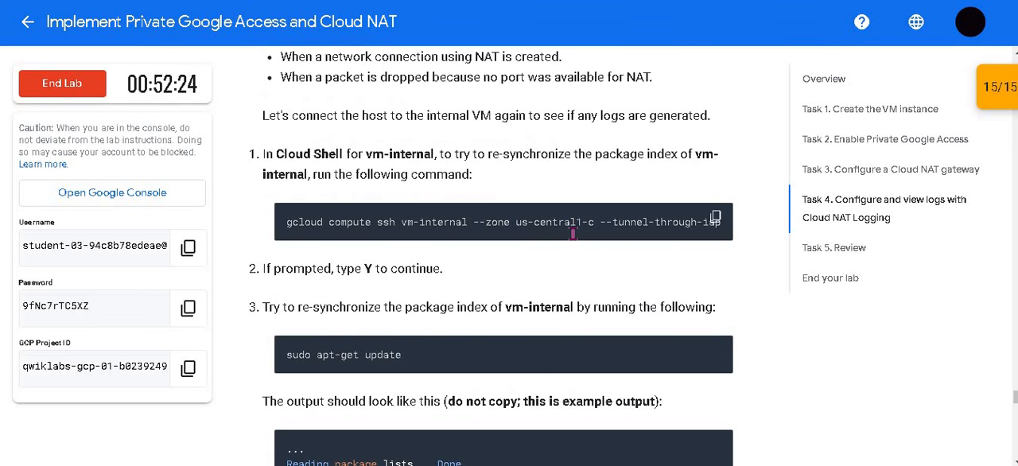
{"action": "scroll", "coordinate": [574, 240], "scroll_direction": "down", "scroll_amount": 2}
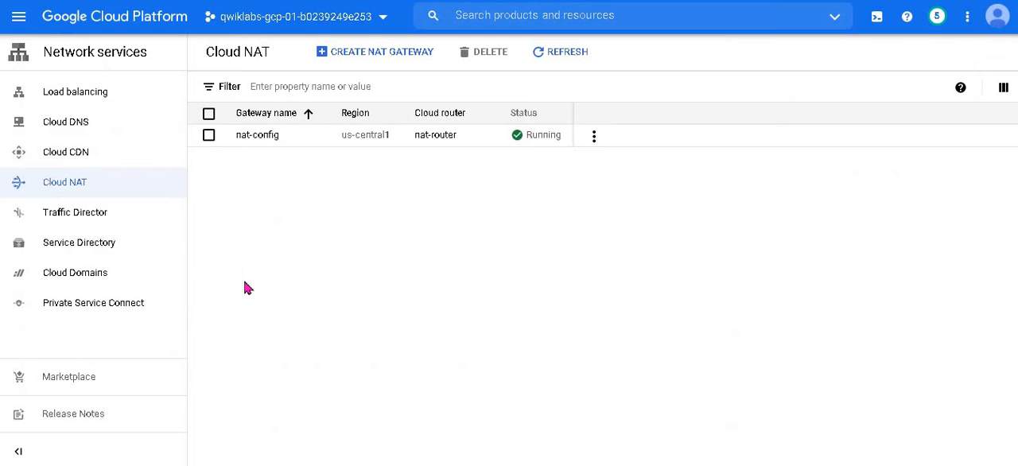
Step: Return to the lab instructions and request to end the lab
{"action": "left_click", "coordinate": [130, 19]}
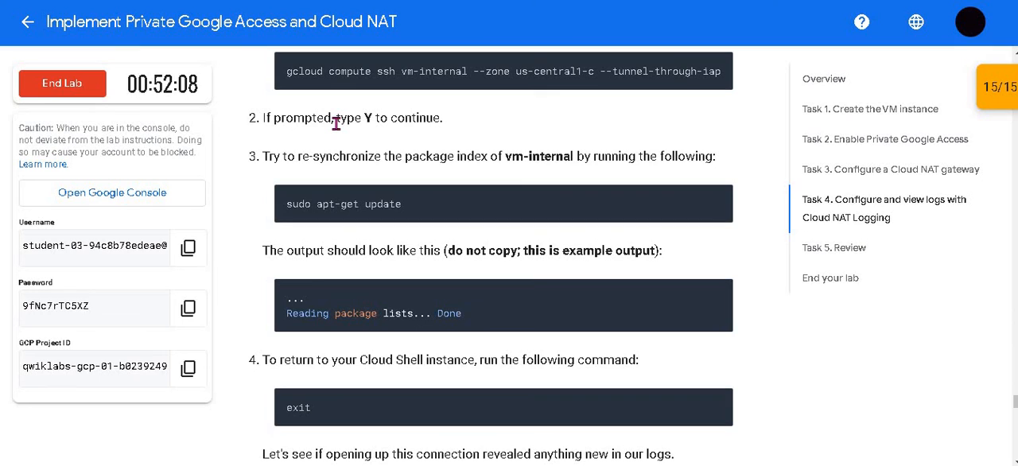
{"action": "left_click", "coordinate": [34, 94]}
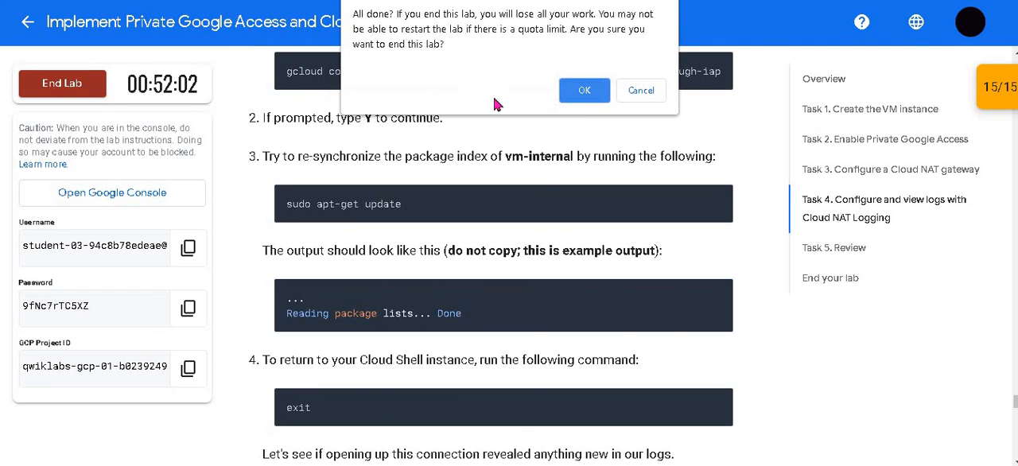